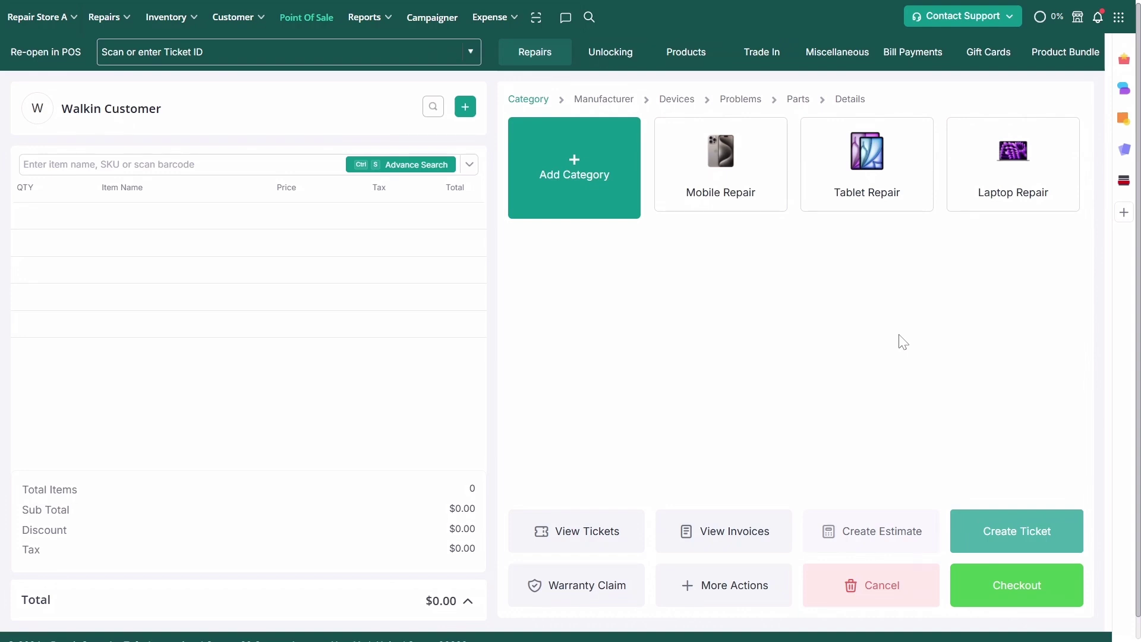
Bring up the Repairs menu in the top navigation to reach Manage Tickets
{"action": "mouse_move", "coordinate": [104, 17]}
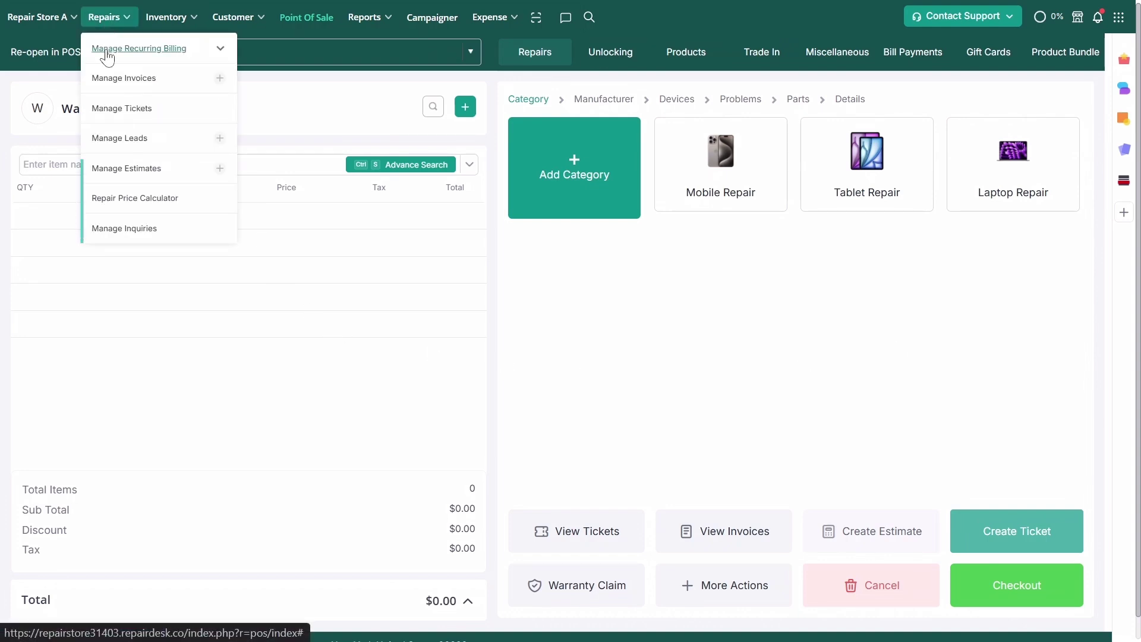
{"action": "left_click", "coordinate": [107, 113]}
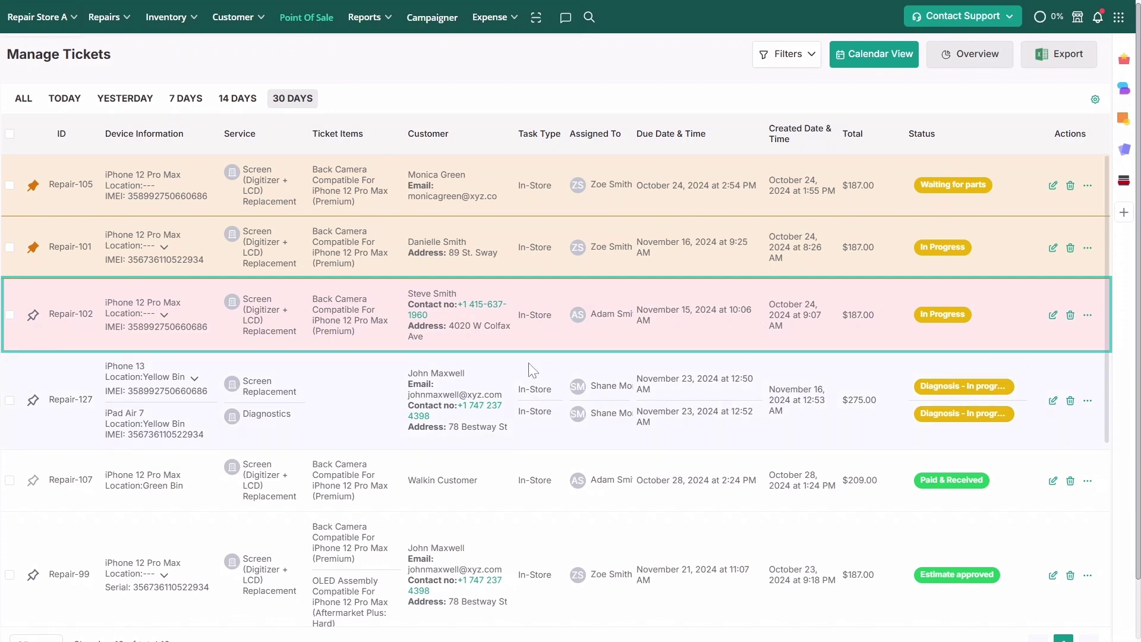
Preview a text to Repair-102's customer using the Repair In Progress template, then discard it
{"action": "left_click", "coordinate": [485, 313]}
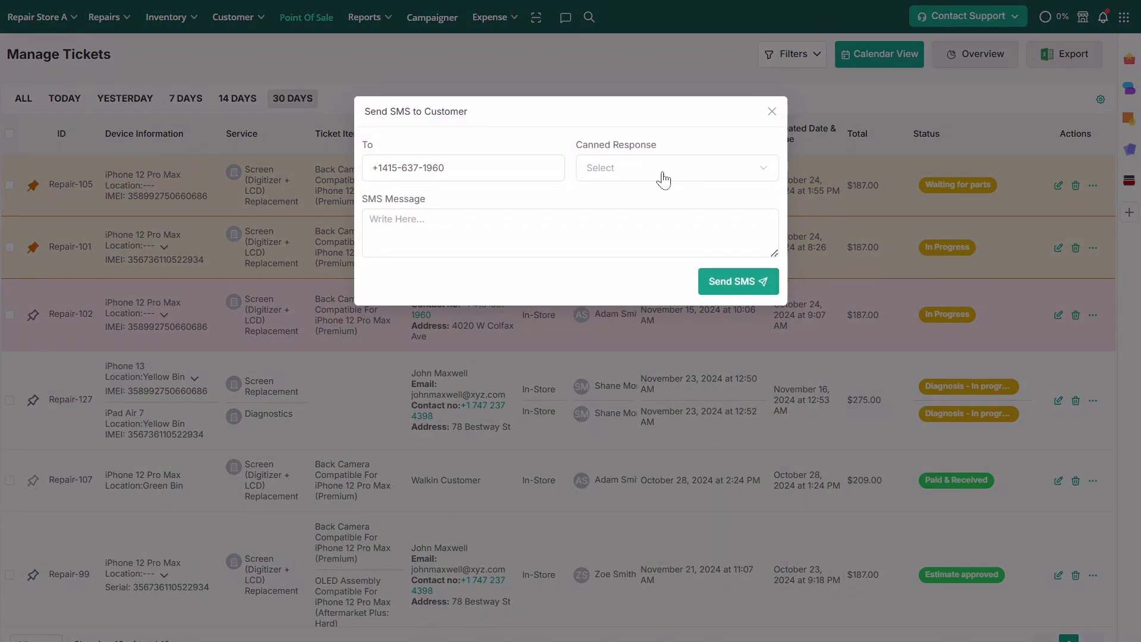
{"action": "left_click", "coordinate": [665, 178]}
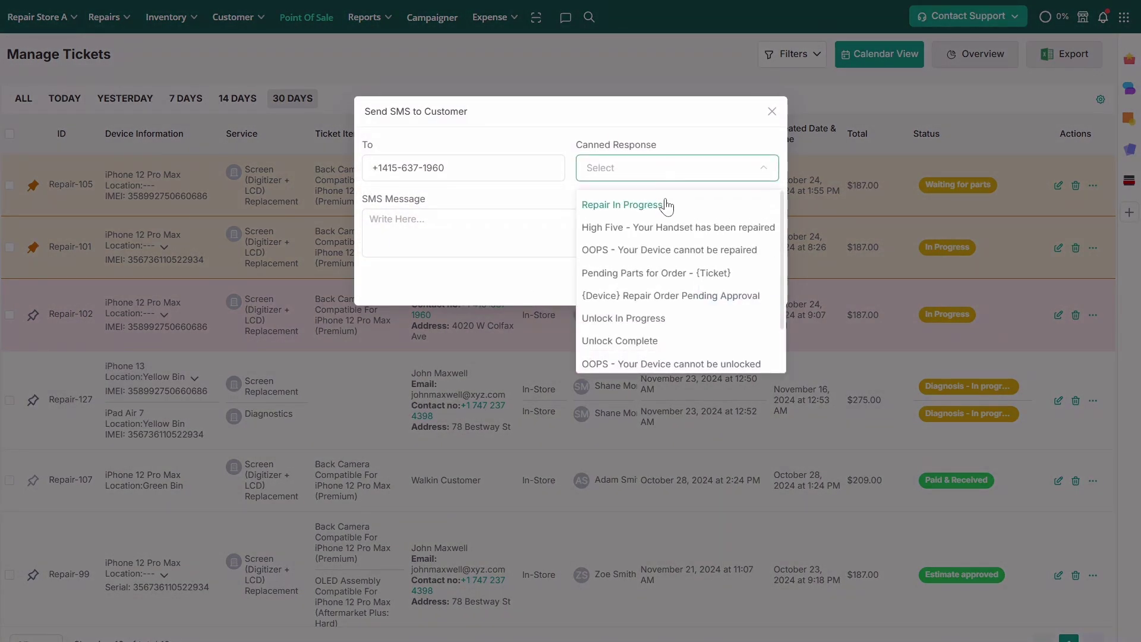
{"action": "left_click", "coordinate": [667, 204]}
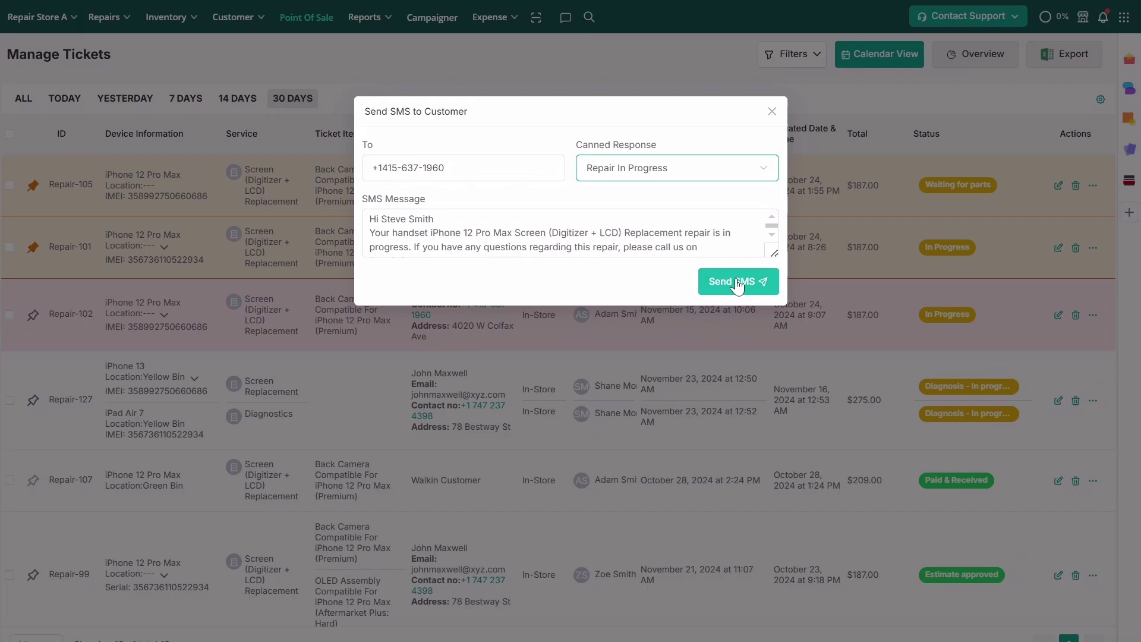
{"action": "left_click", "coordinate": [772, 113]}
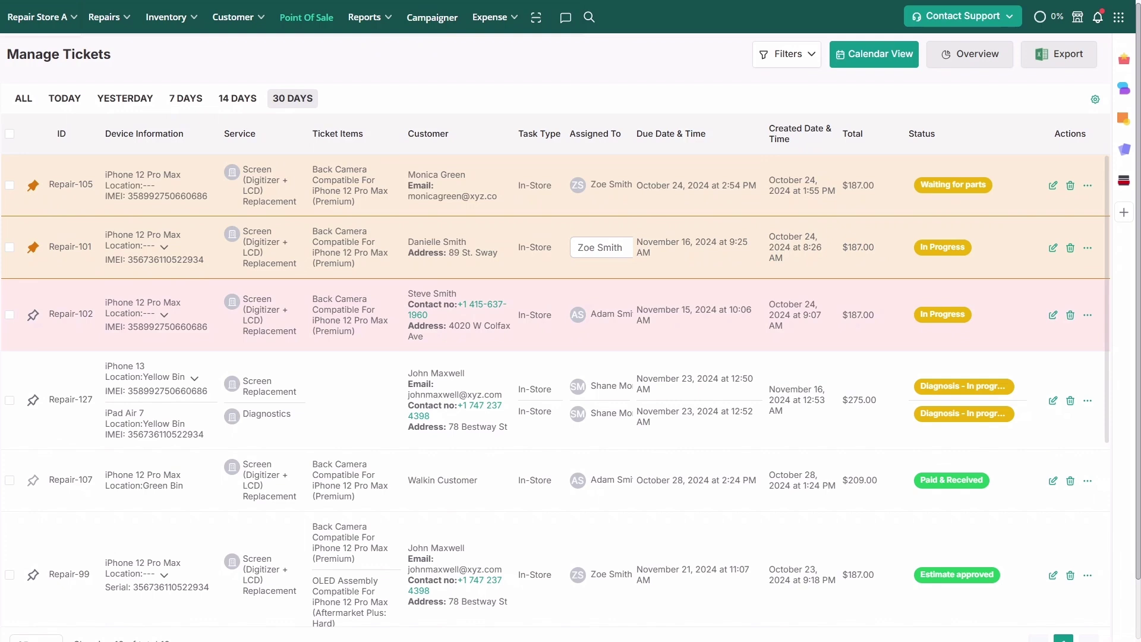
Reassign Repair-101 to another staff member and hide the Ticket Items column
{"action": "left_click", "coordinate": [601, 248]}
{"action": "left_click", "coordinate": [589, 302]}
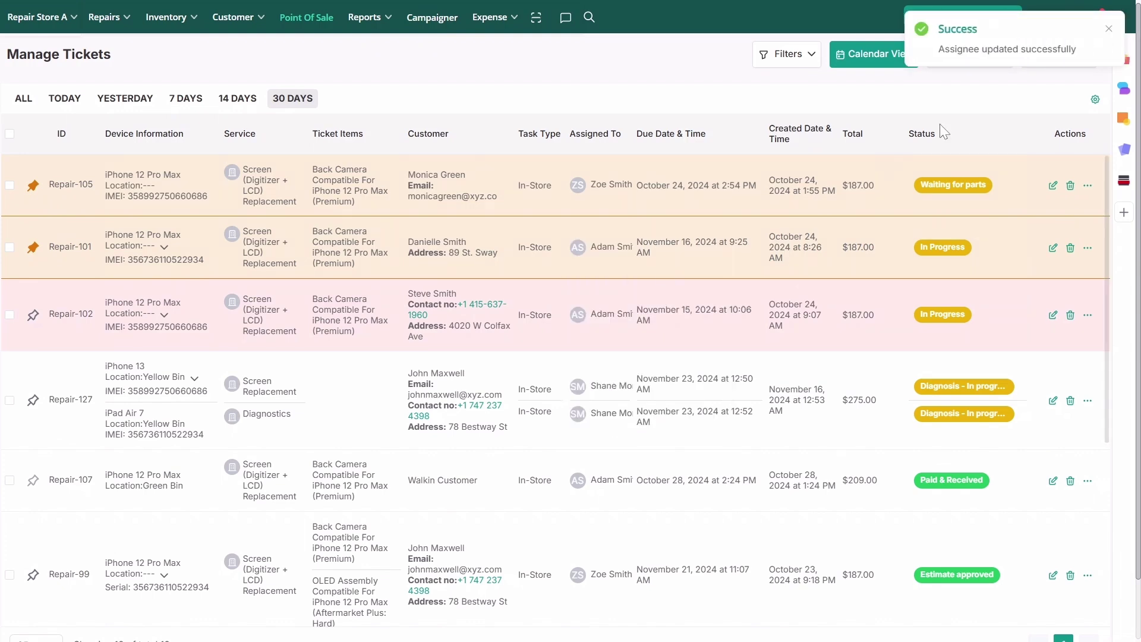
{"action": "left_click", "coordinate": [1096, 99]}
{"action": "scroll", "coordinate": [1090, 166], "scroll_direction": "down", "scroll_amount": 3}
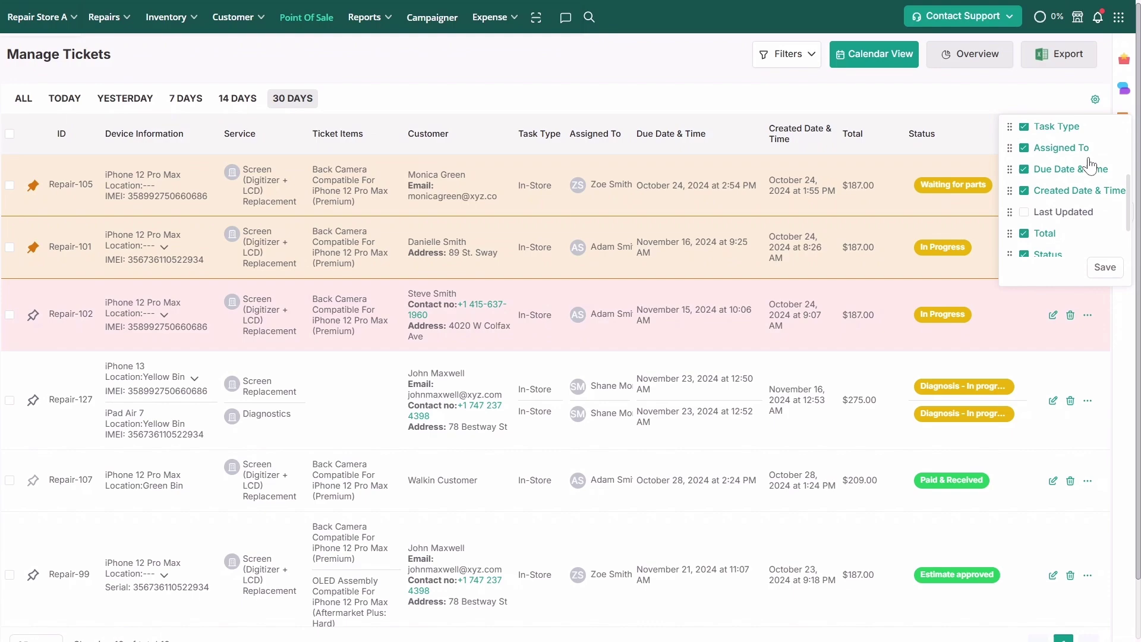
{"action": "scroll", "coordinate": [1091, 166], "scroll_direction": "down", "scroll_amount": 2}
{"action": "scroll", "coordinate": [1089, 167], "scroll_direction": "up", "scroll_amount": 5}
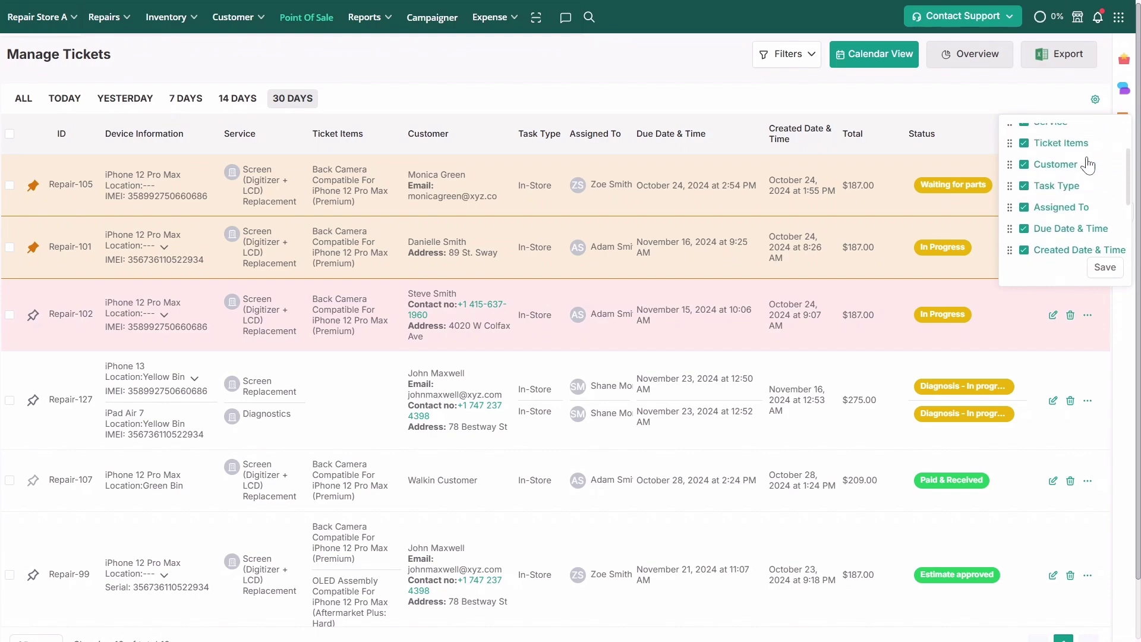
{"action": "left_click", "coordinate": [1025, 143]}
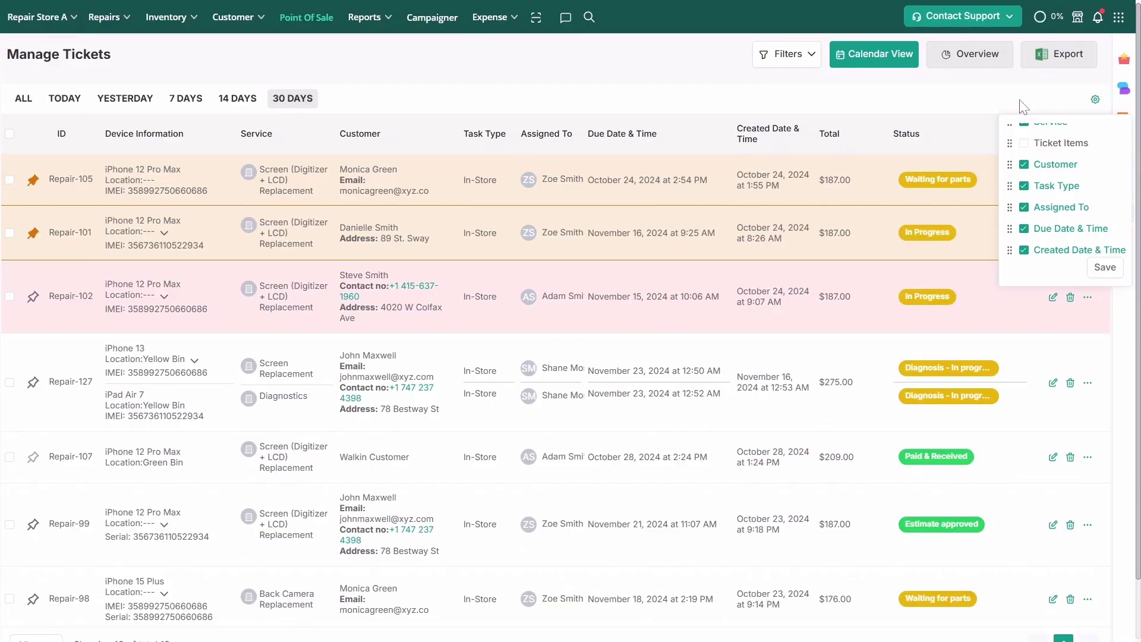
Filter the tickets by the Waiting for parts ticket status
{"action": "left_click", "coordinate": [1024, 107]}
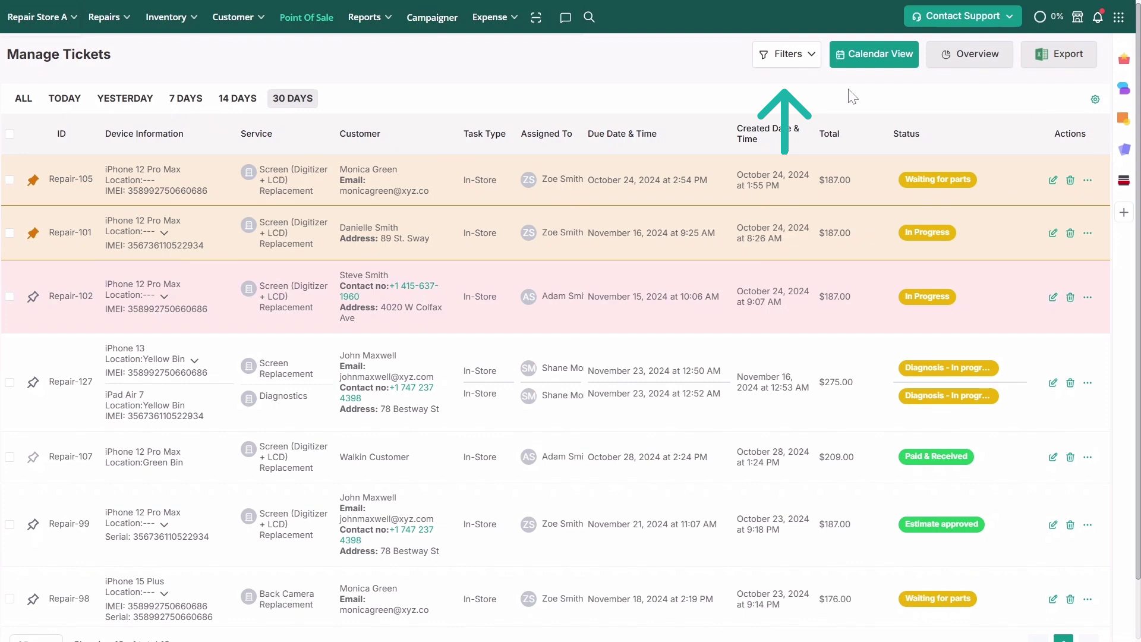
{"action": "left_click", "coordinate": [796, 64]}
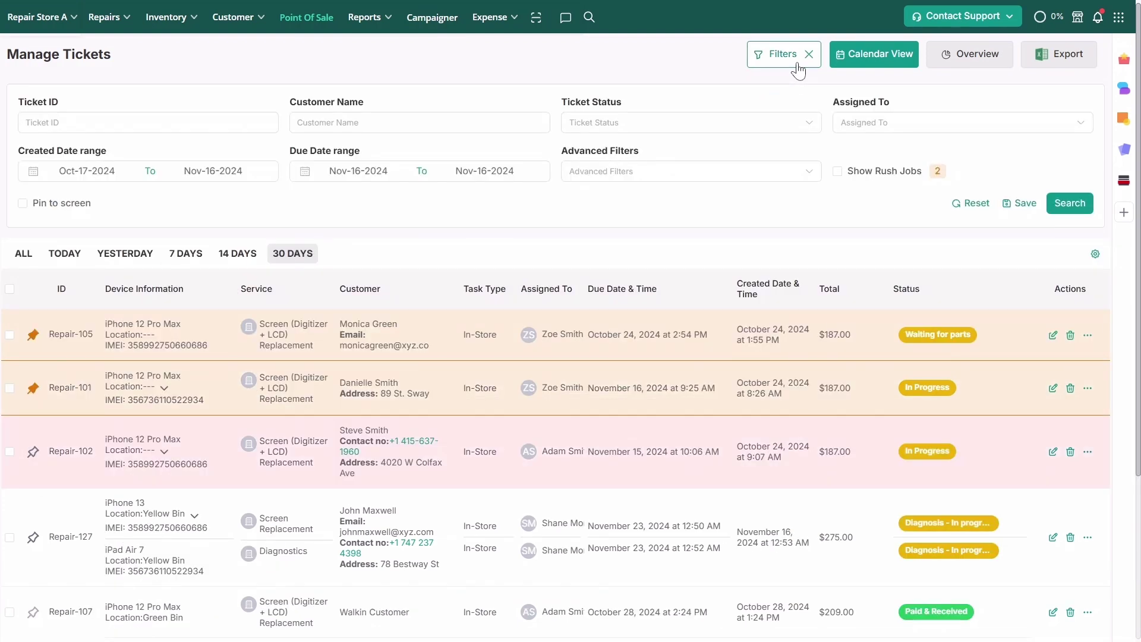
{"action": "left_click", "coordinate": [772, 123]}
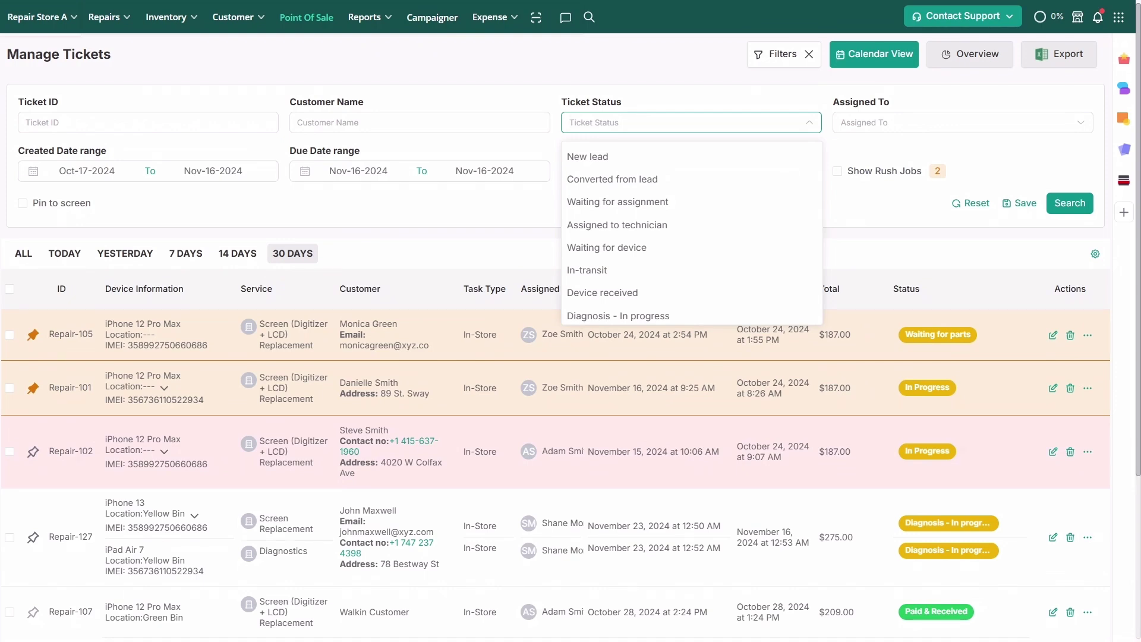
{"action": "key", "text": "Escape"}
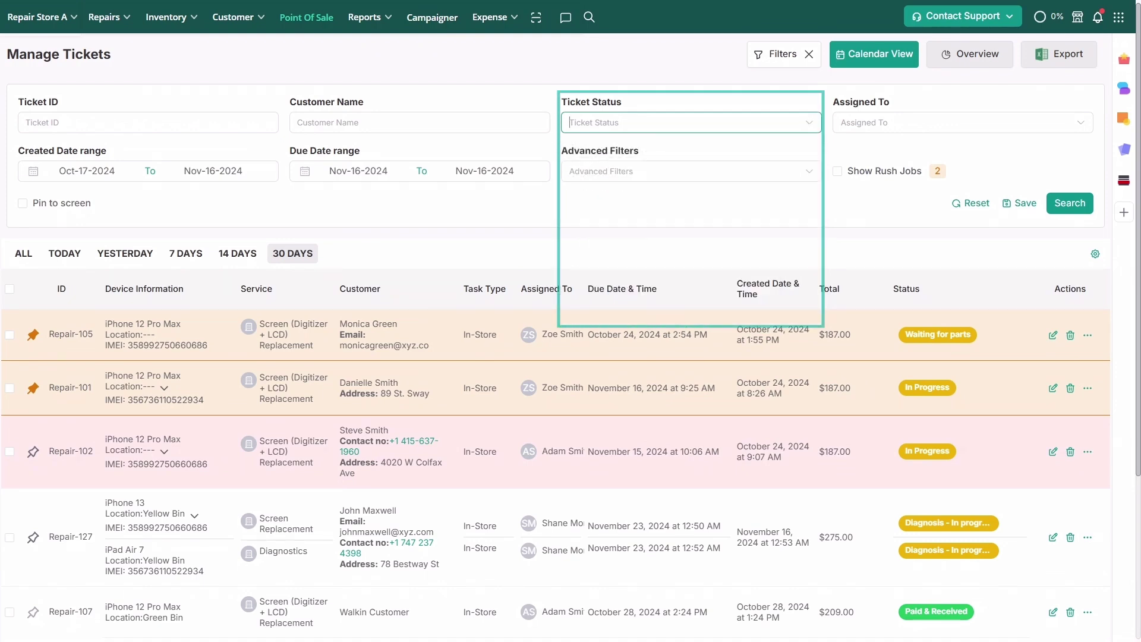
{"action": "left_click", "coordinate": [773, 122]}
{"action": "type", "text": "waiting"}
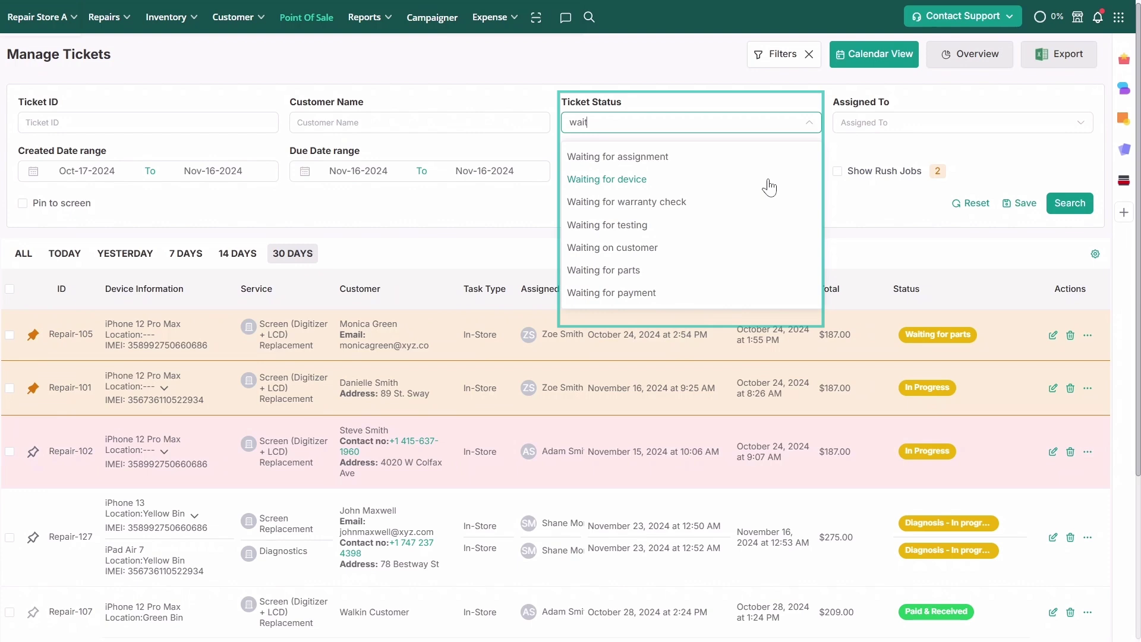
{"action": "left_click", "coordinate": [769, 270]}
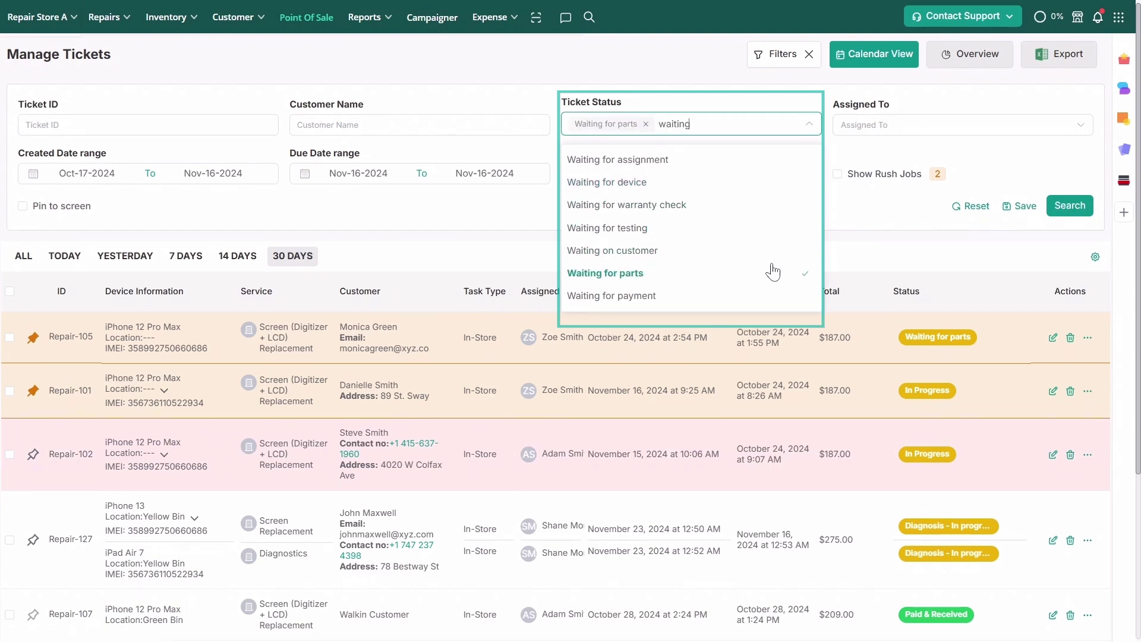
{"action": "key", "text": "Escape"}
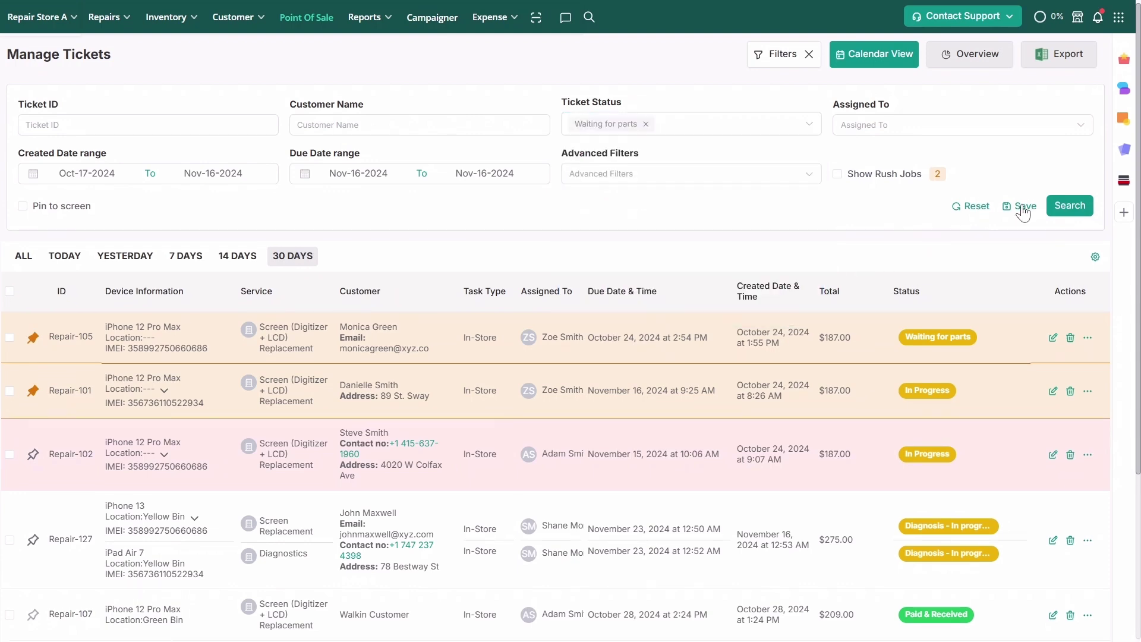
Save the filter as 'Waiting for parts' with a cube icon
{"action": "left_click", "coordinate": [1023, 211]}
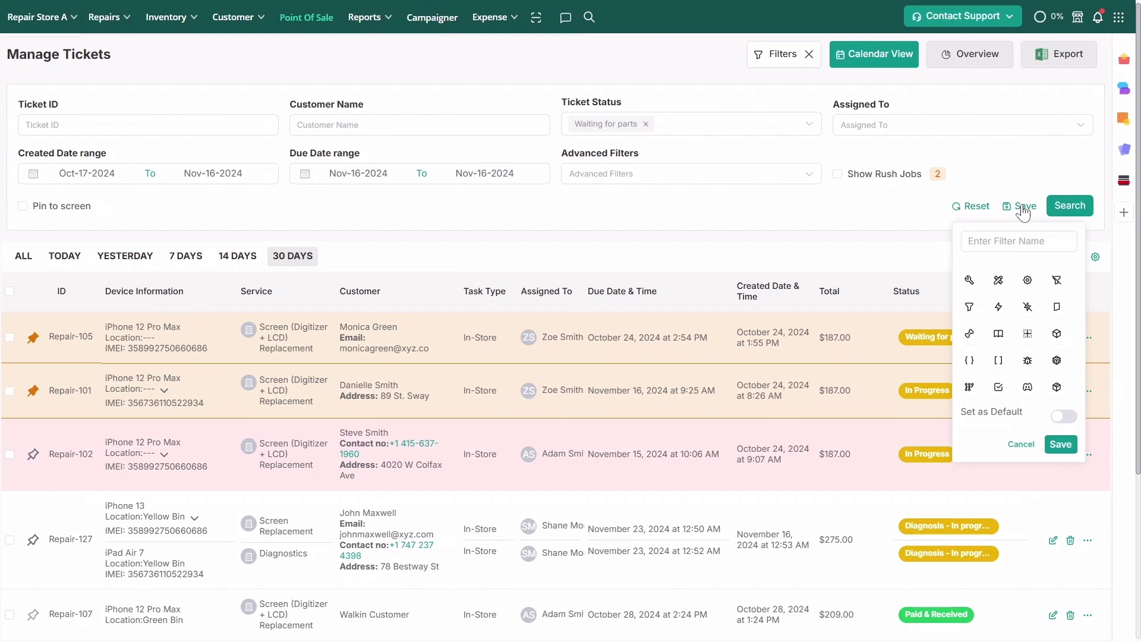
{"action": "left_click", "coordinate": [1019, 241]}
{"action": "type", "text": "Waiting f"}
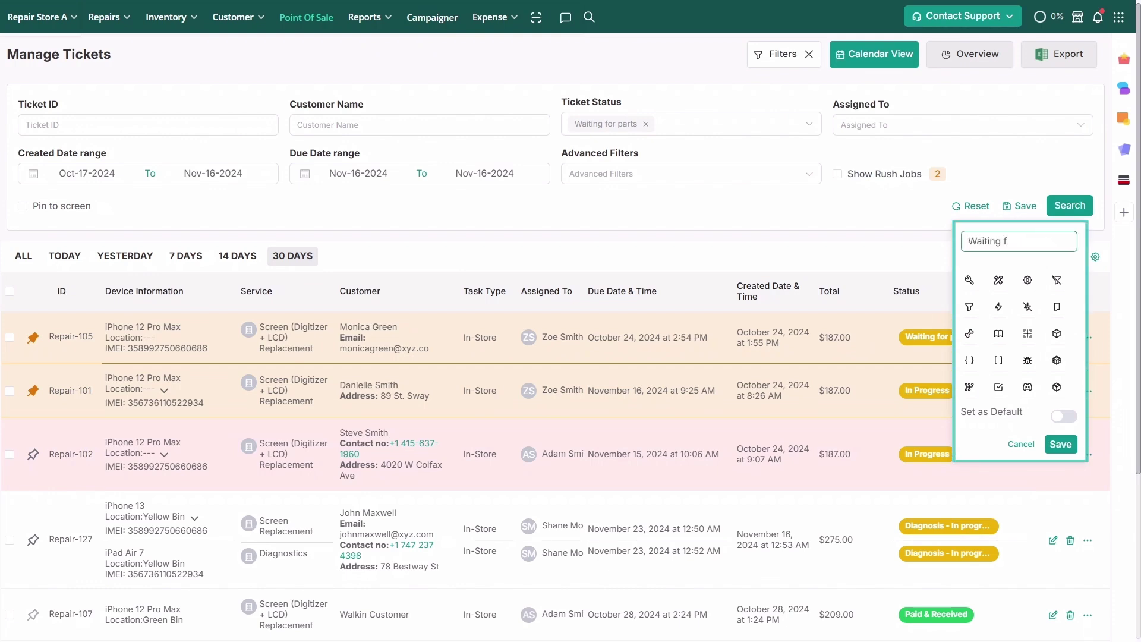
{"action": "type", "text": "or parts"}
{"action": "left_click", "coordinate": [1057, 334]}
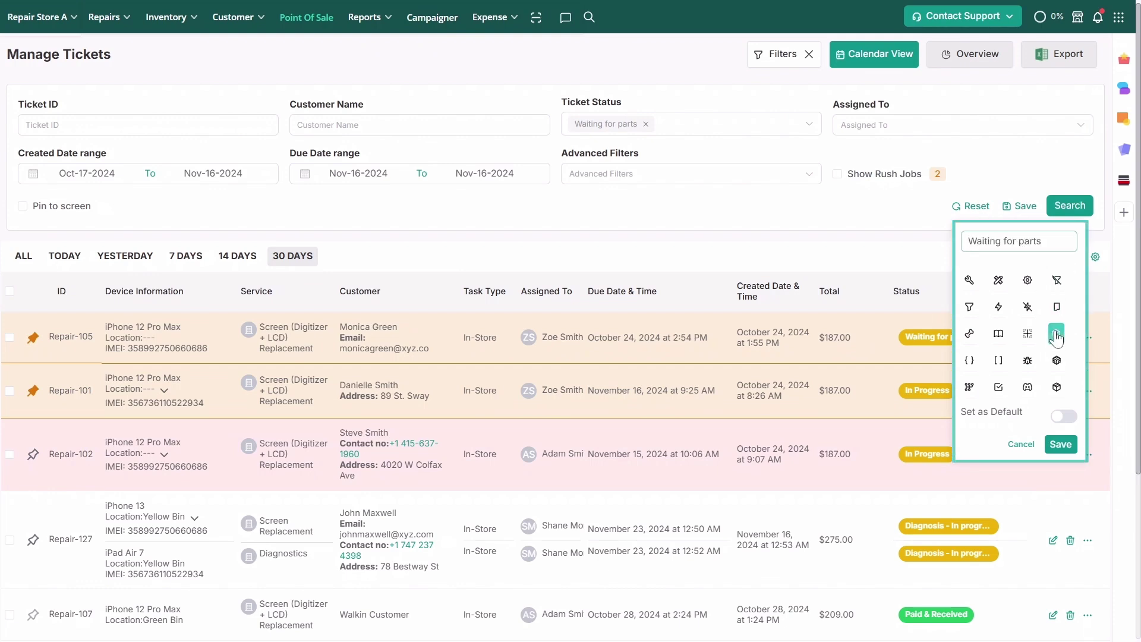
{"action": "left_click", "coordinate": [1058, 445]}
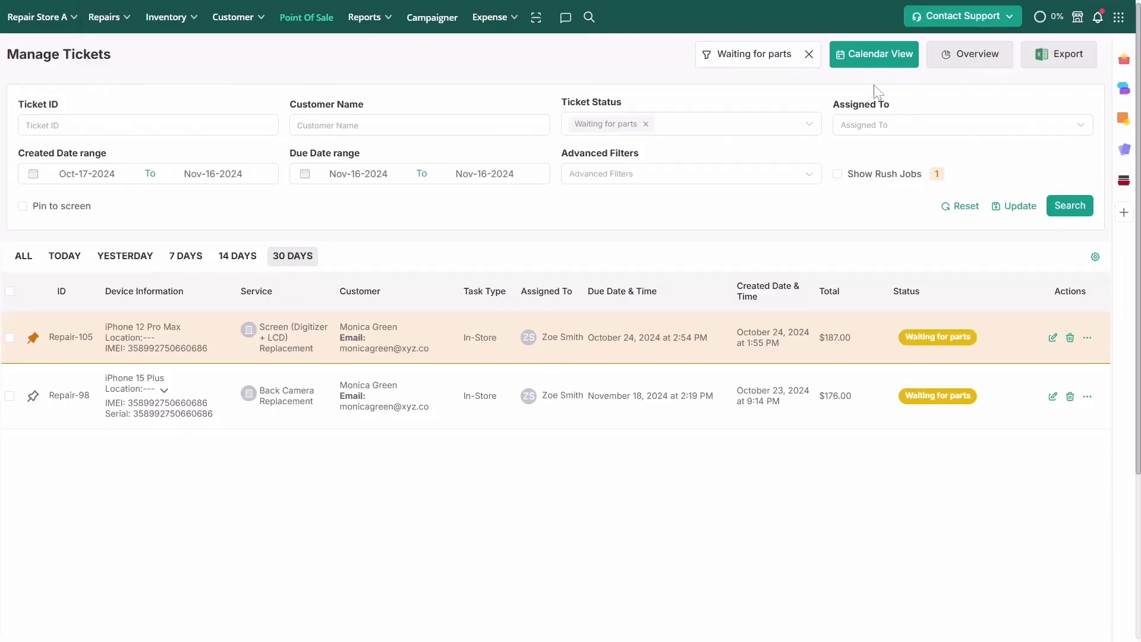
Clear the status filter, open Repair-127 and expand the customer's full details and actions
{"action": "left_click", "coordinate": [809, 54]}
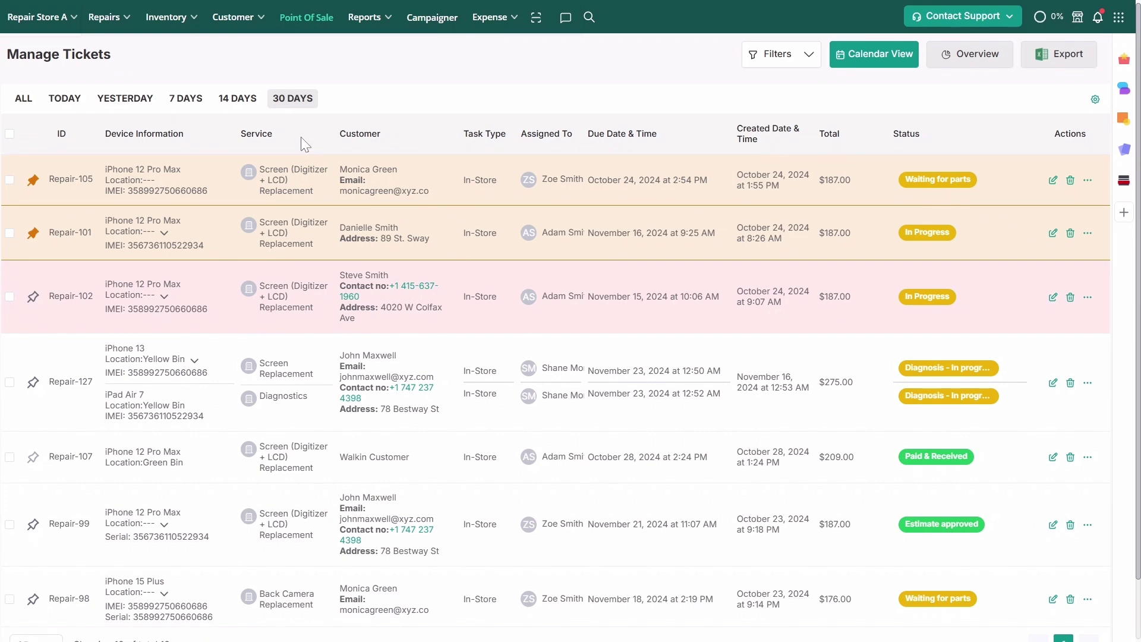
{"action": "left_click", "coordinate": [79, 394]}
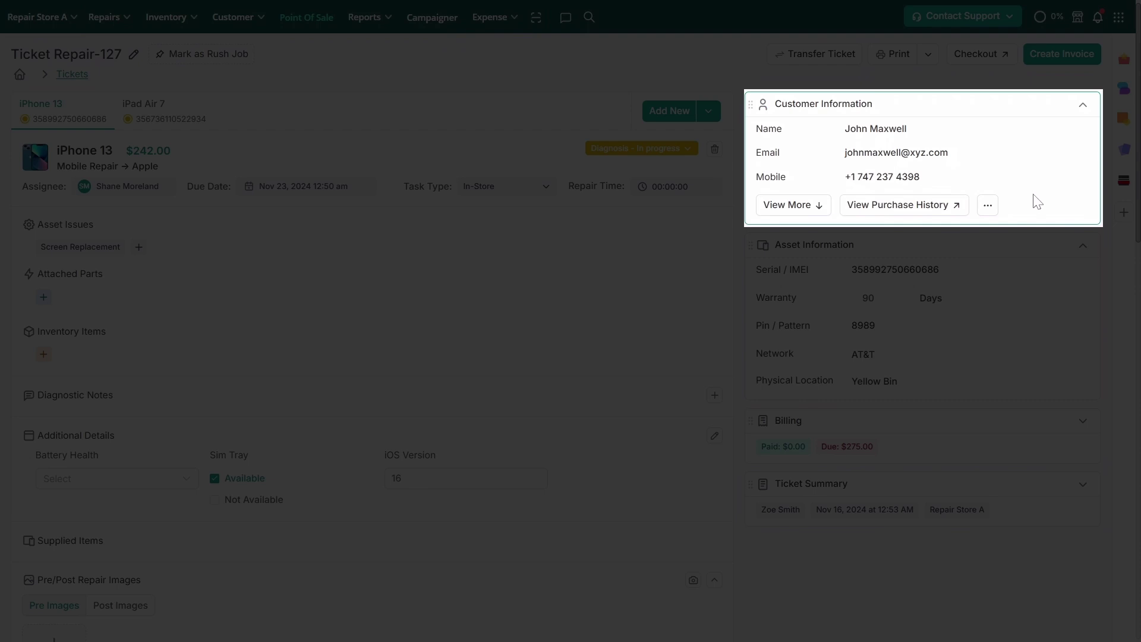
{"action": "left_click", "coordinate": [796, 208]}
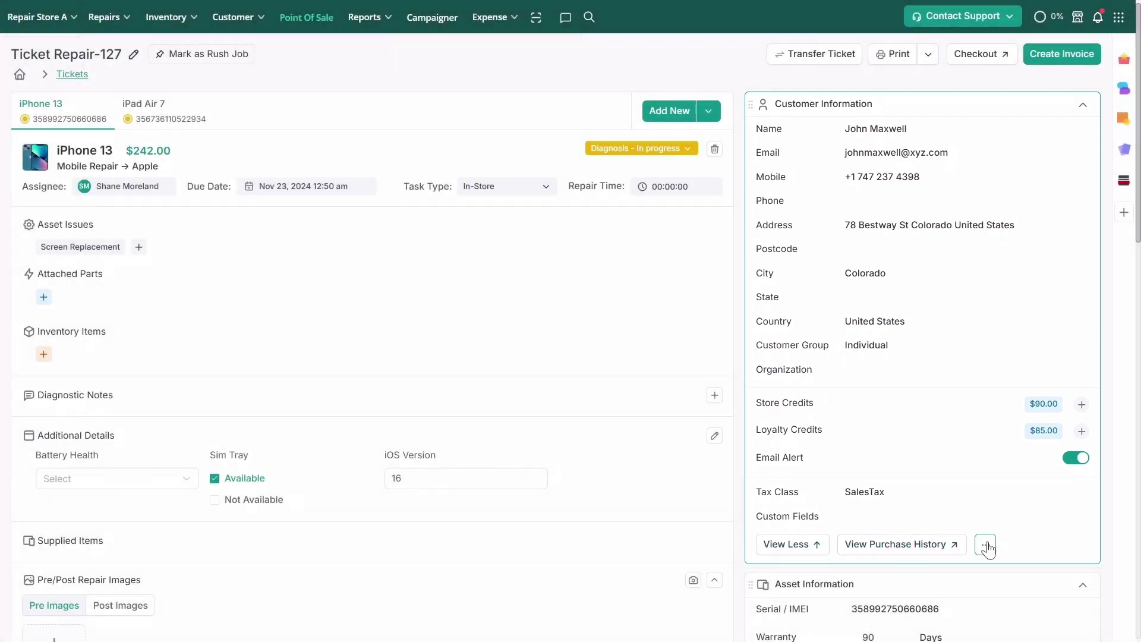
{"action": "left_click", "coordinate": [986, 545]}
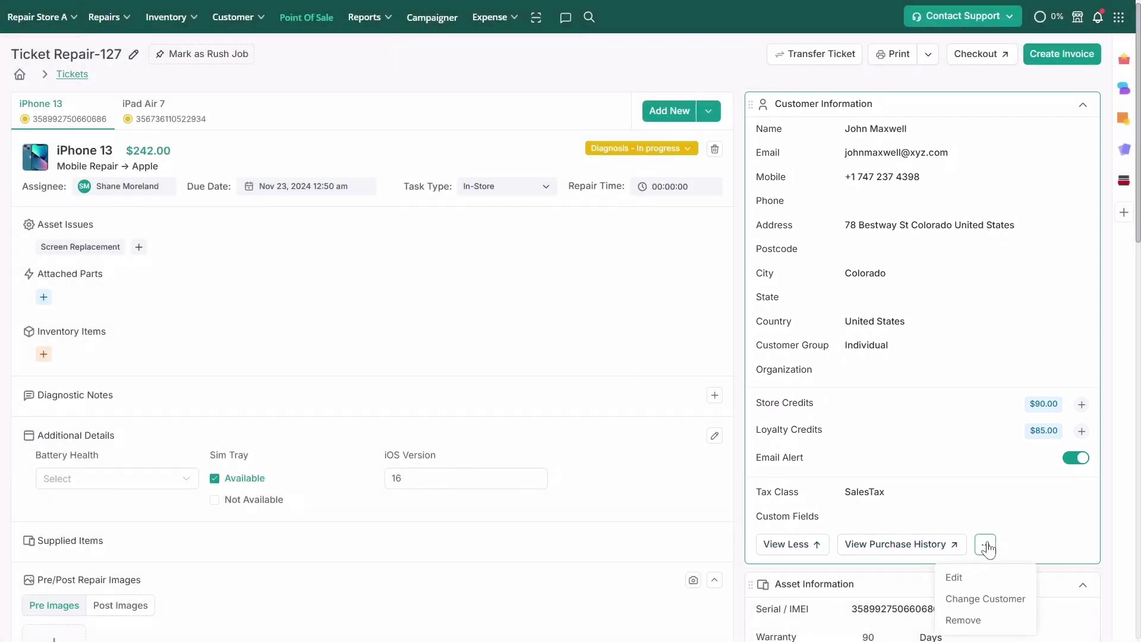
Edit the customer to set How did you hear about us? to Facebook and save
{"action": "left_click", "coordinate": [987, 577]}
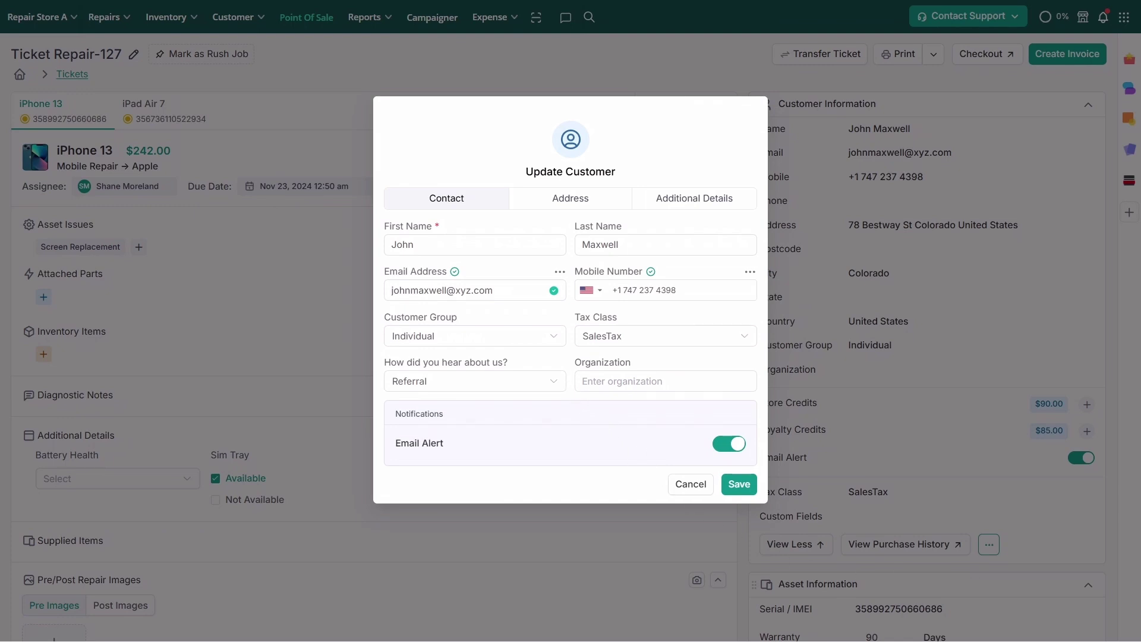
{"action": "left_click", "coordinate": [553, 382]}
{"action": "left_click", "coordinate": [538, 415]}
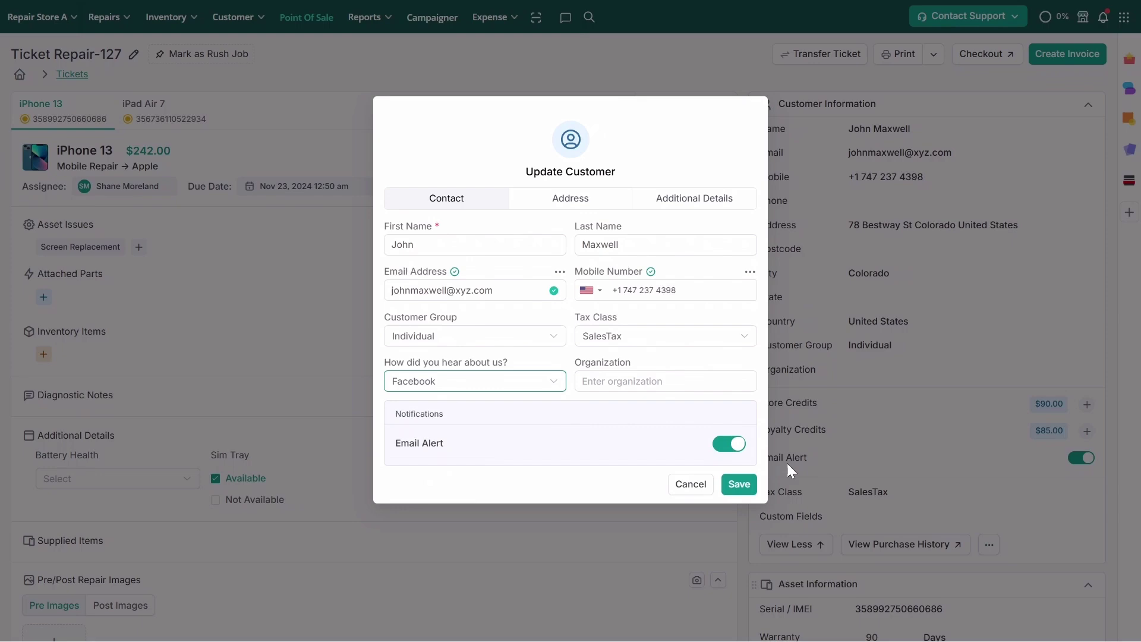
{"action": "left_click", "coordinate": [740, 483]}
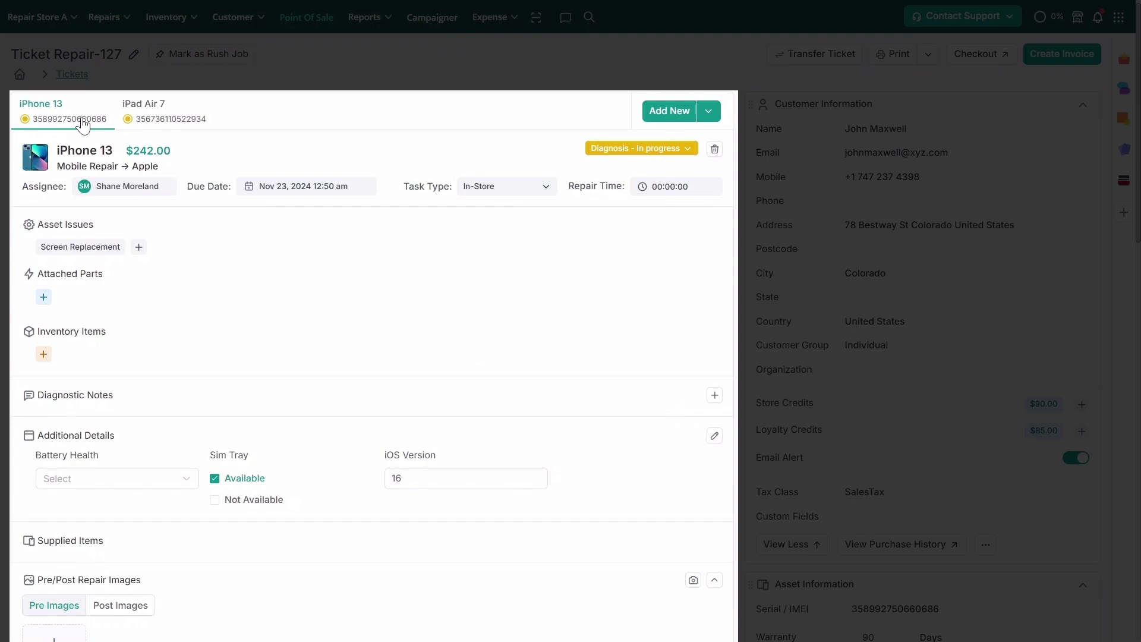
{"action": "left_click", "coordinate": [141, 117]}
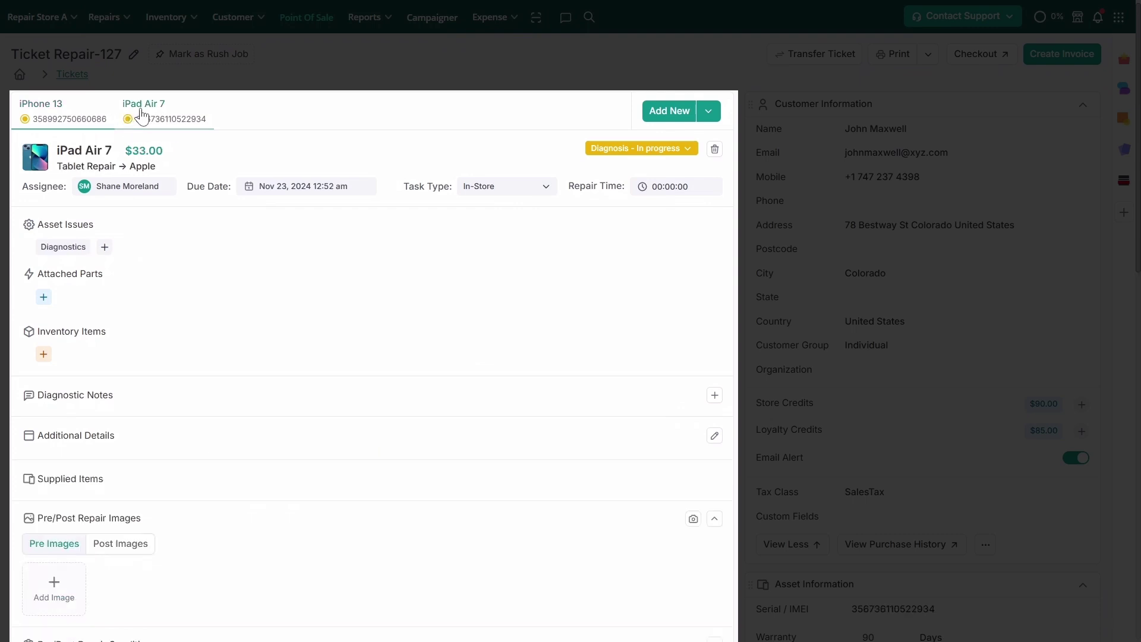
{"action": "left_click", "coordinate": [74, 120]}
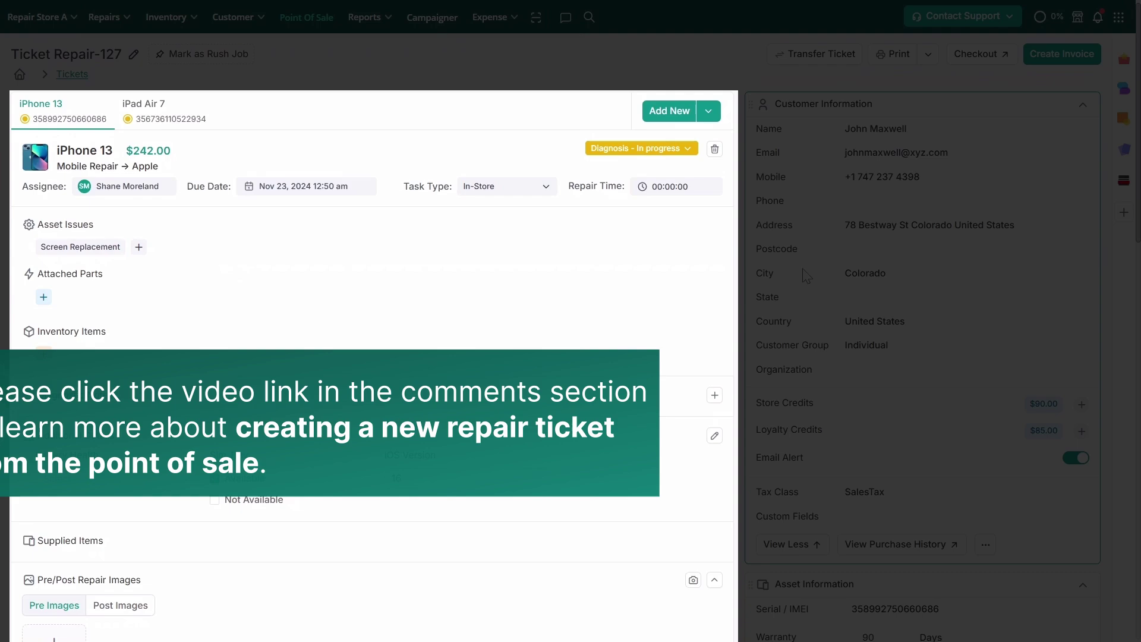
Open the iPhone 13's Pin/Pattern lock details, choose Pattern and draw an unlock pattern
{"action": "scroll", "coordinate": [207, 264], "scroll_direction": "down", "scroll_amount": 2}
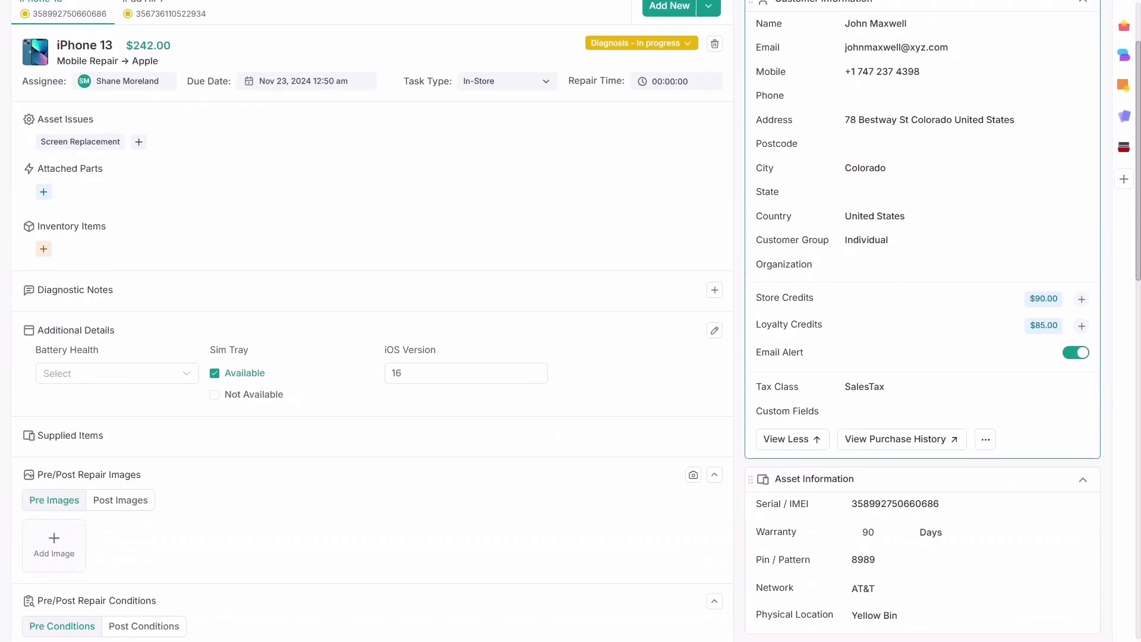
{"action": "scroll", "coordinate": [808, 272], "scroll_direction": "down", "scroll_amount": 3}
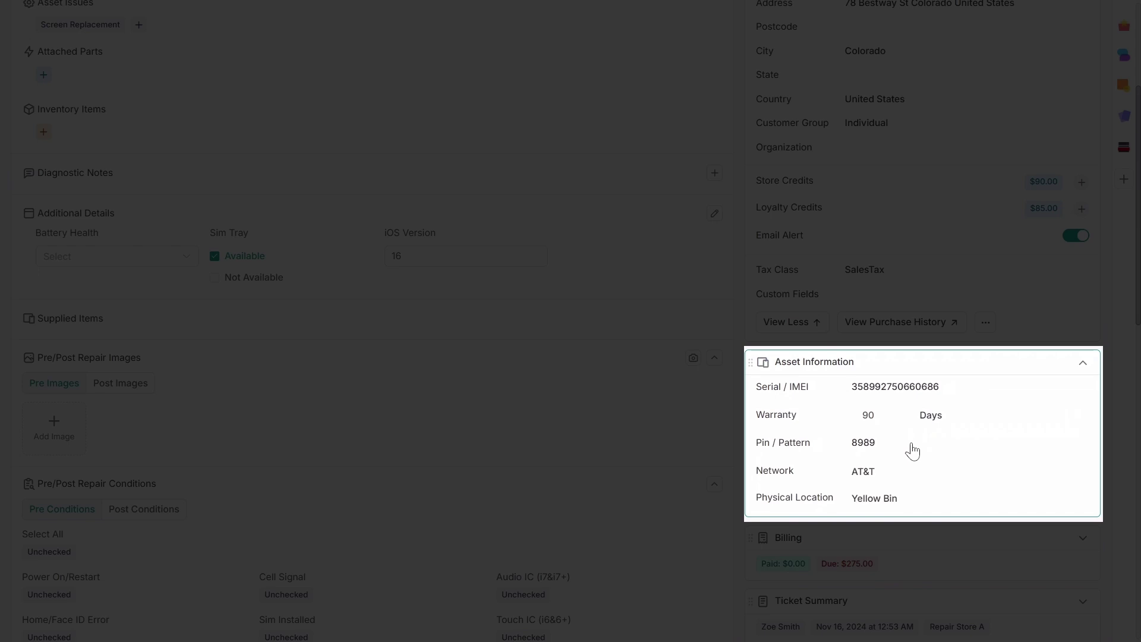
{"action": "left_click", "coordinate": [862, 446]}
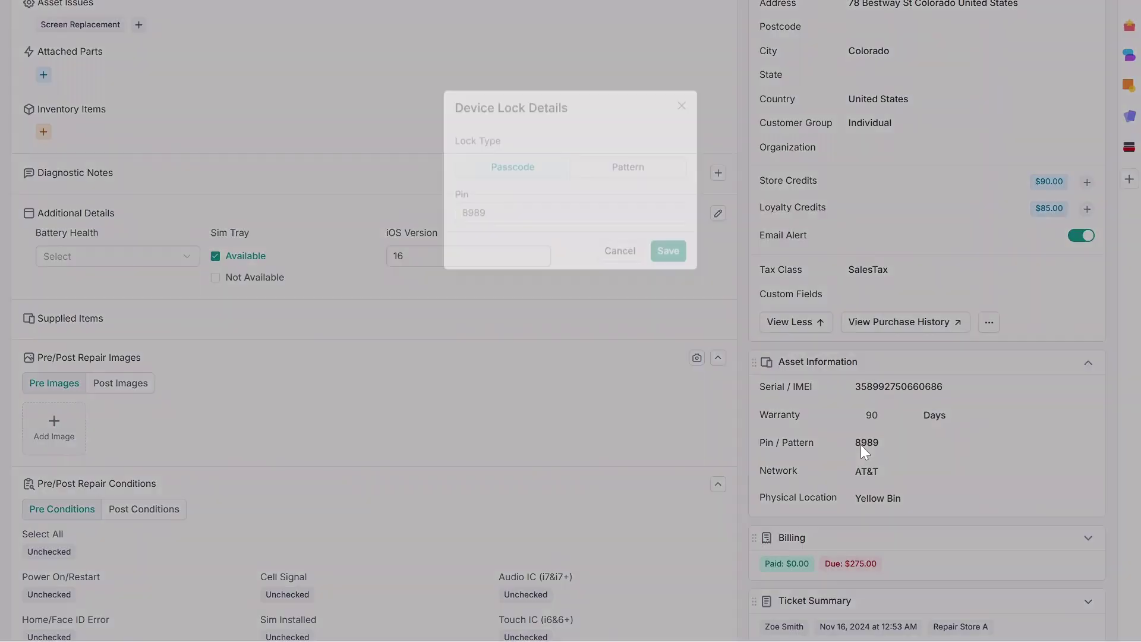
{"action": "left_click", "coordinate": [615, 179]}
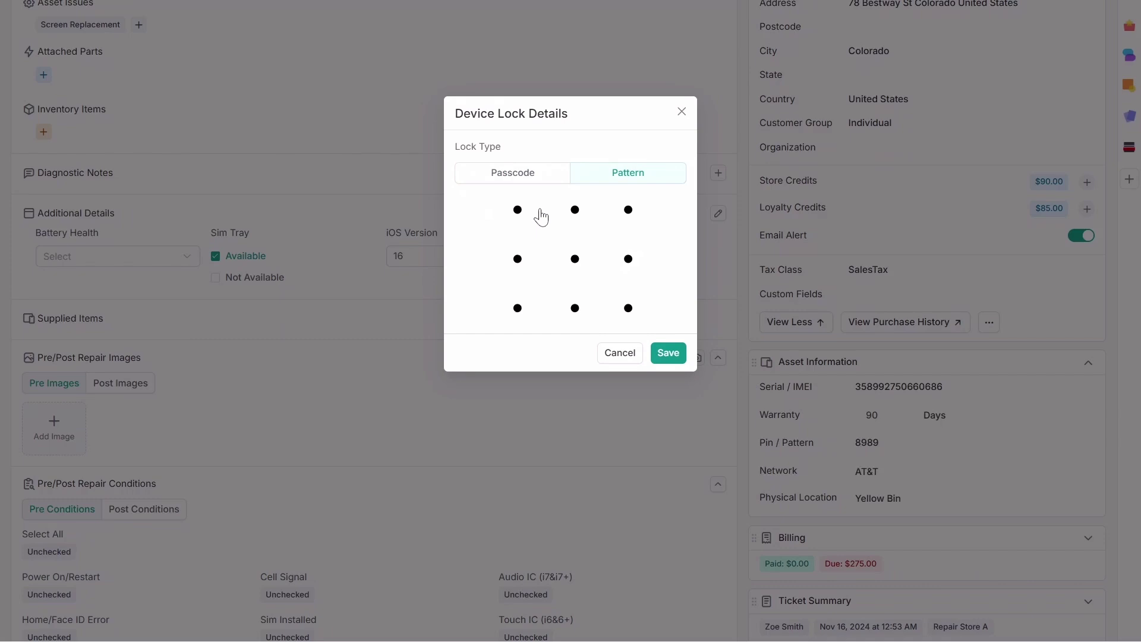
{"action": "mouse_move", "coordinate": [526, 215]}
{"action": "left_mouse_down"}
{"action": "mouse_move", "coordinate": [572, 218]}
{"action": "mouse_move", "coordinate": [579, 321]}
{"action": "left_mouse_up"}
Cancel the device lock details and keep Yellow Bin as the physical location
{"action": "left_click", "coordinate": [616, 357]}
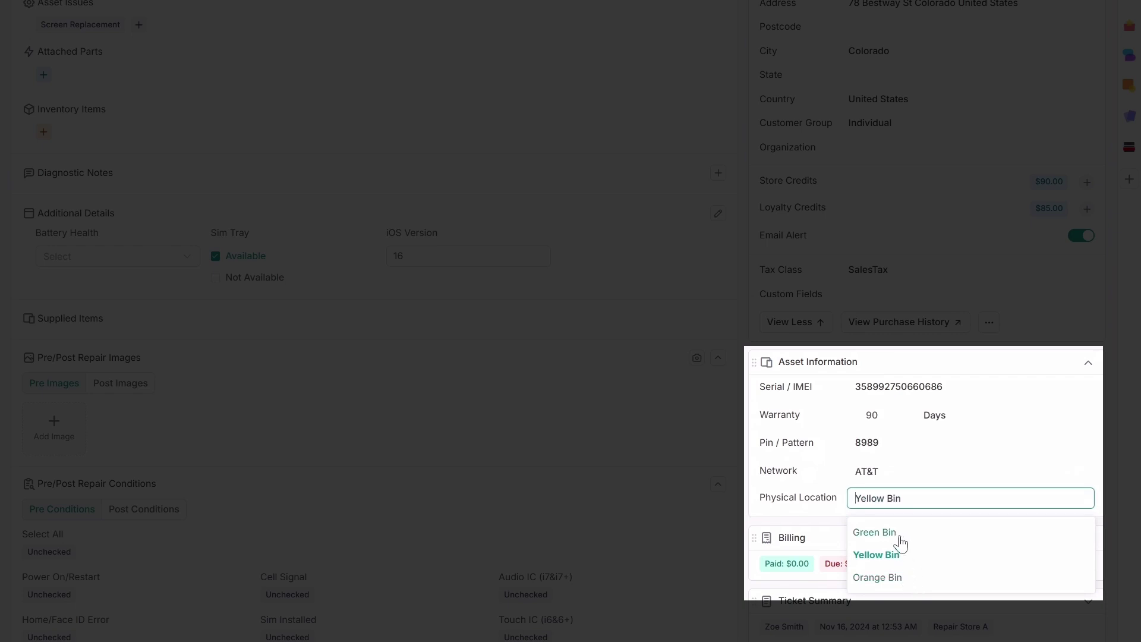
{"action": "left_click", "coordinate": [733, 526]}
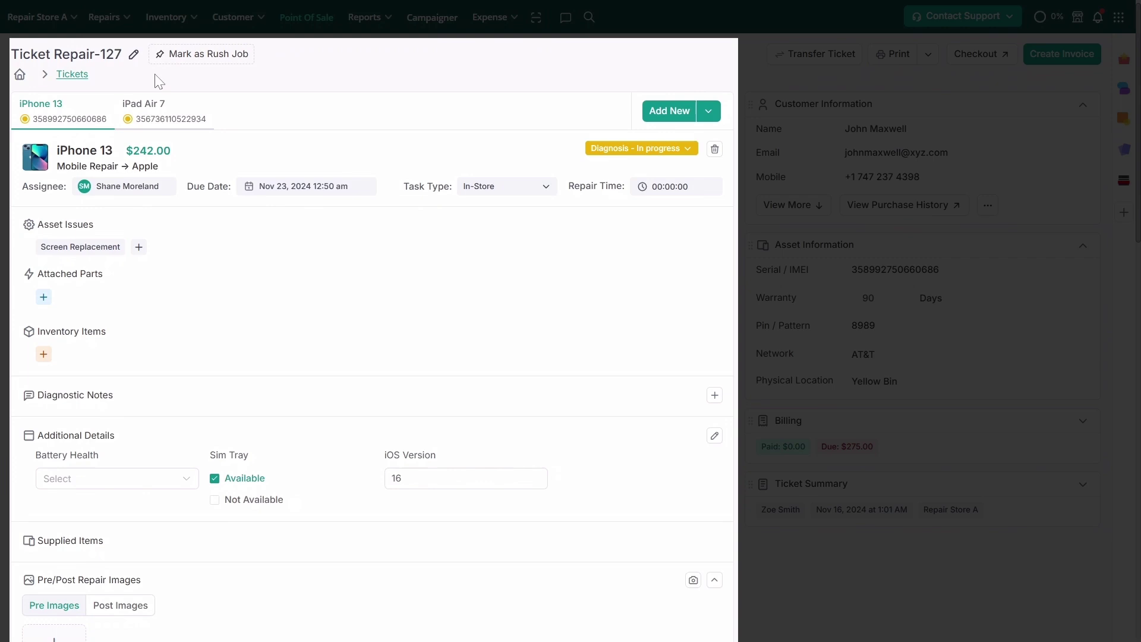
Mark the ticket as a rush job and reassign the repair to another technician
{"action": "left_click", "coordinate": [185, 57]}
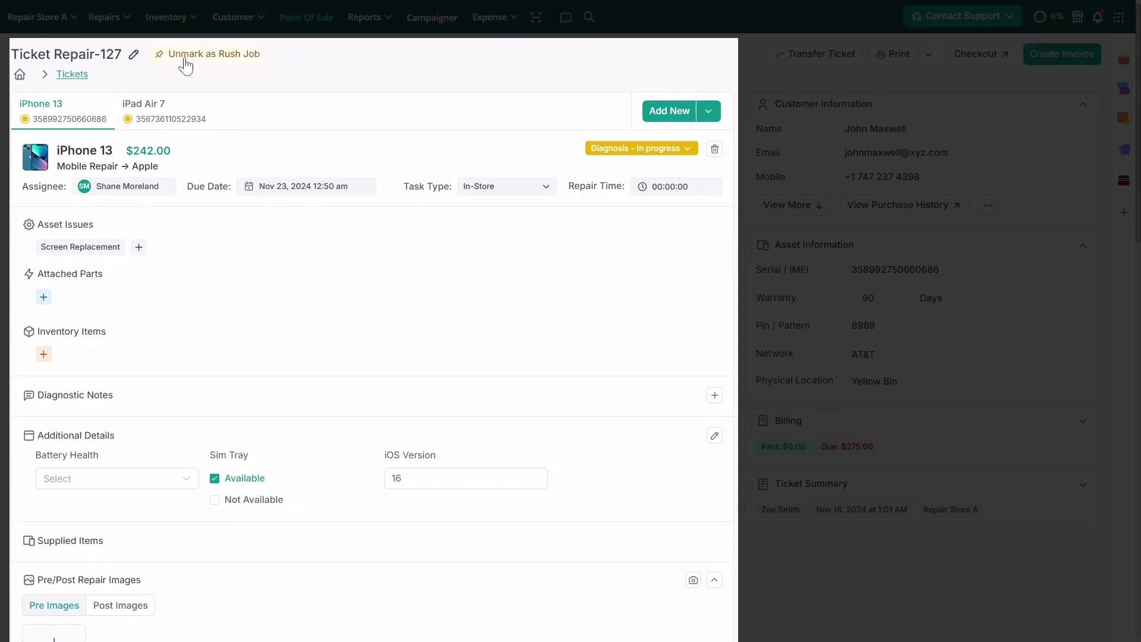
{"action": "left_click", "coordinate": [167, 187]}
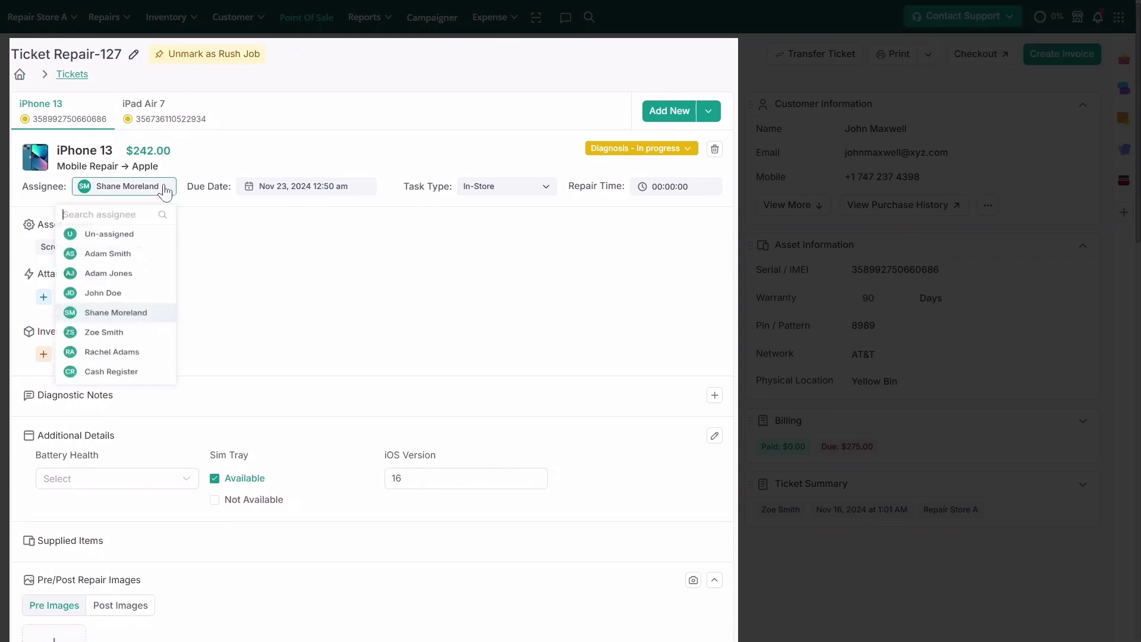
{"action": "left_click", "coordinate": [148, 302]}
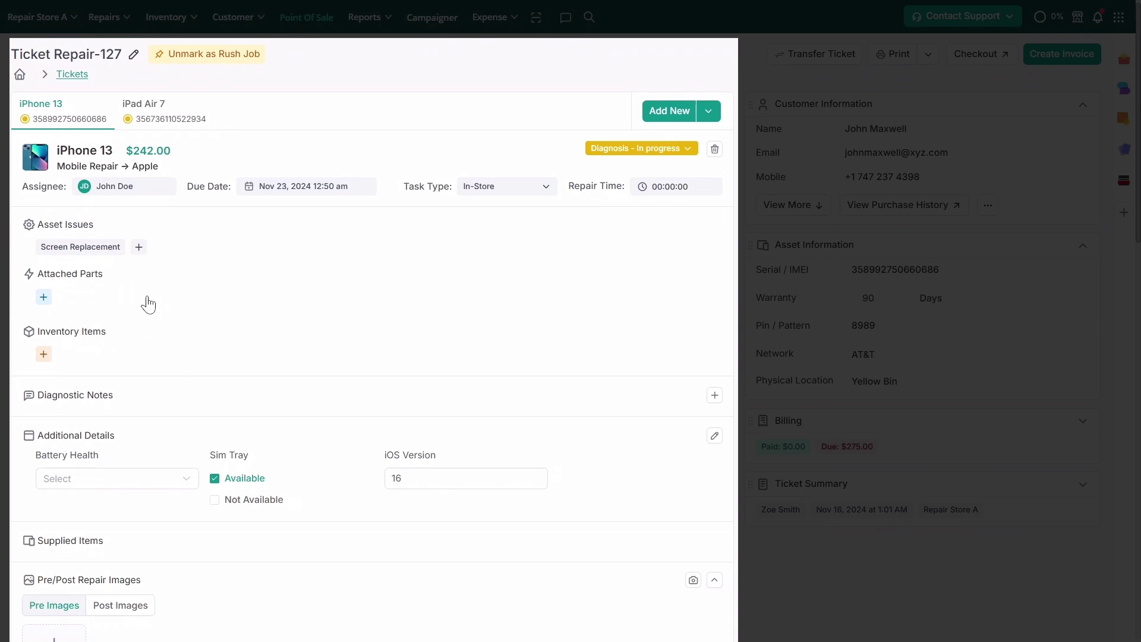
Set the iPhone 13's due date to Nov 18, 2024 and its status to In Progress
{"action": "left_click", "coordinate": [330, 196]}
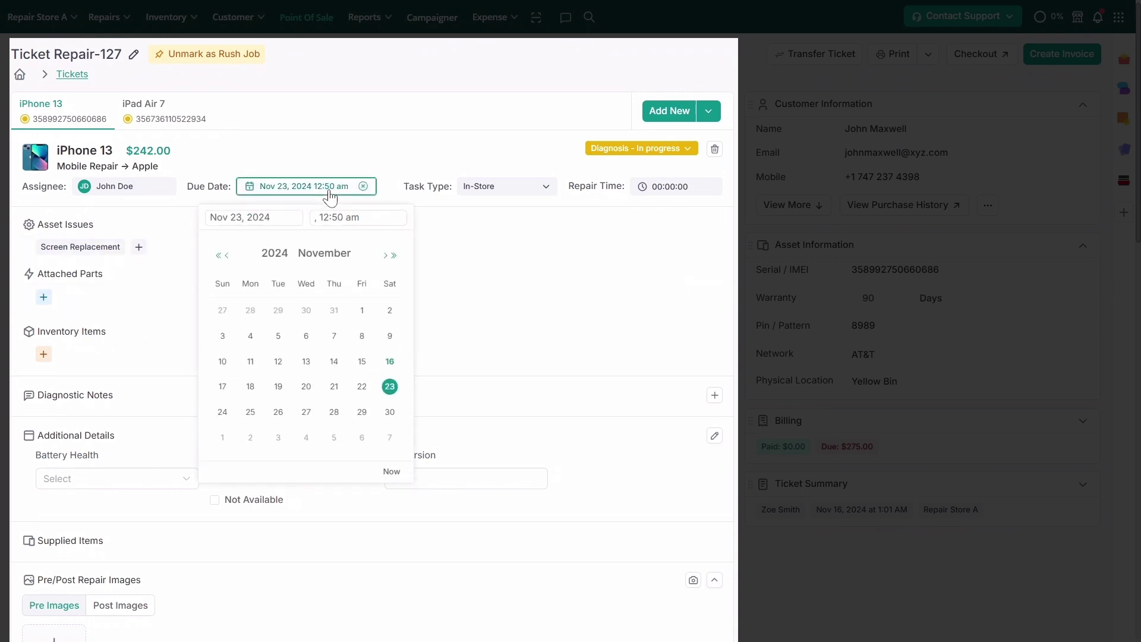
{"action": "left_click", "coordinate": [252, 387]}
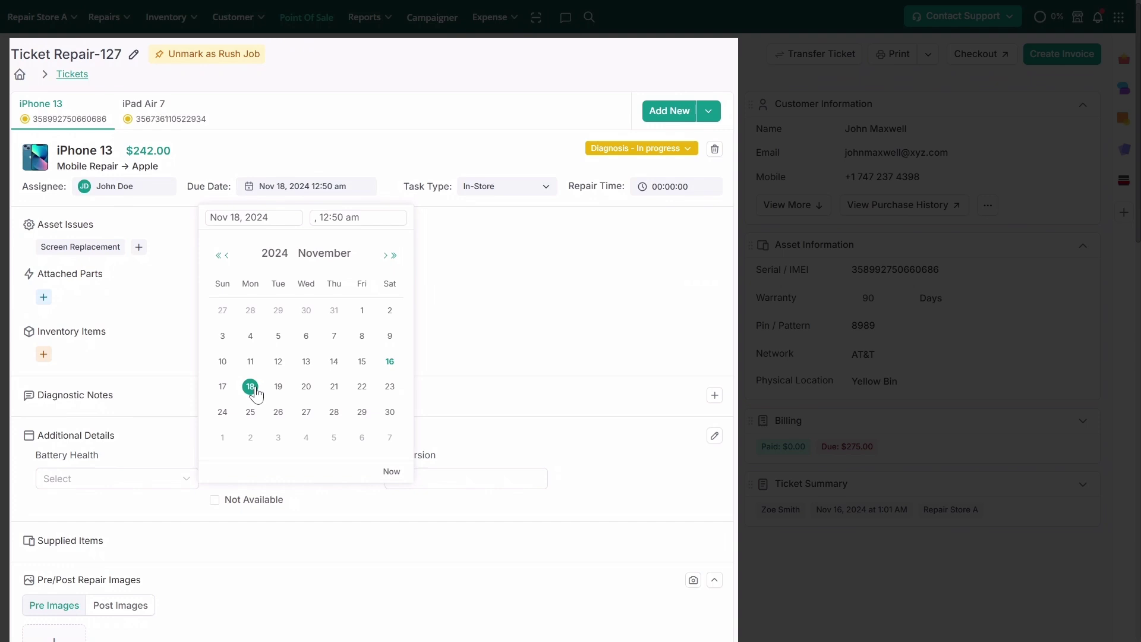
{"action": "left_click", "coordinate": [424, 329]}
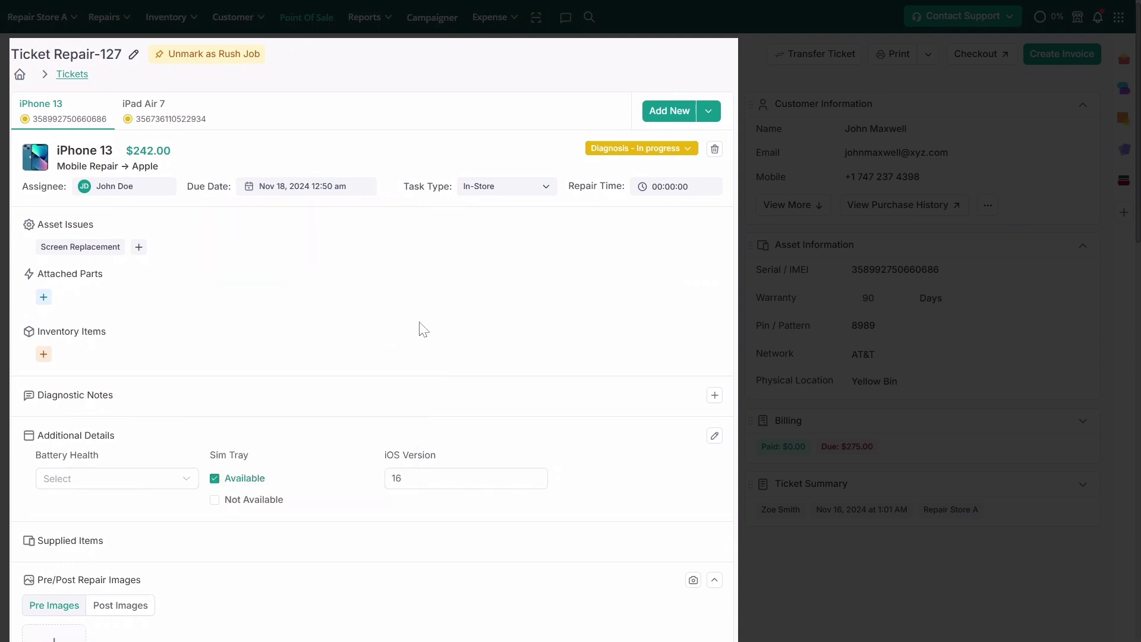
{"action": "left_click", "coordinate": [661, 152]}
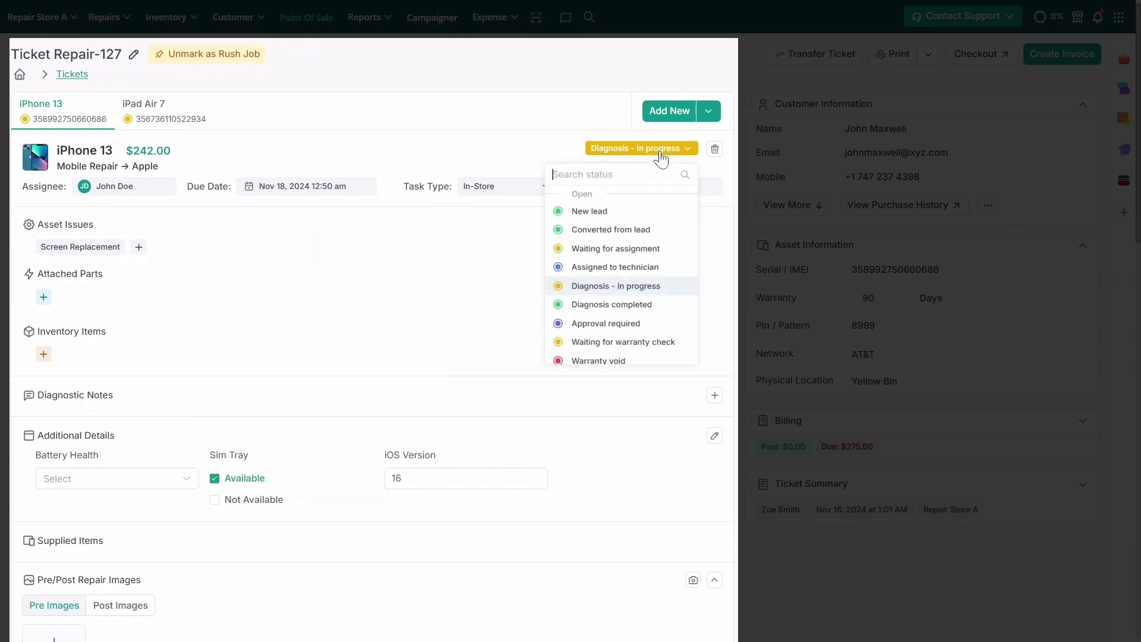
{"action": "type", "text": "in"}
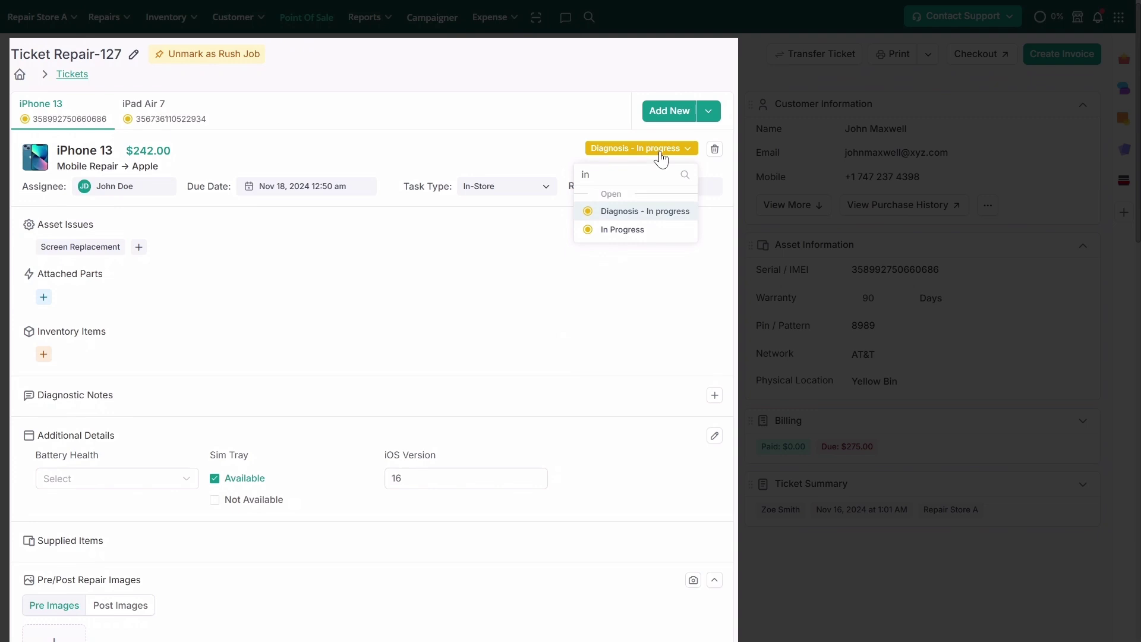
{"action": "left_click", "coordinate": [647, 231]}
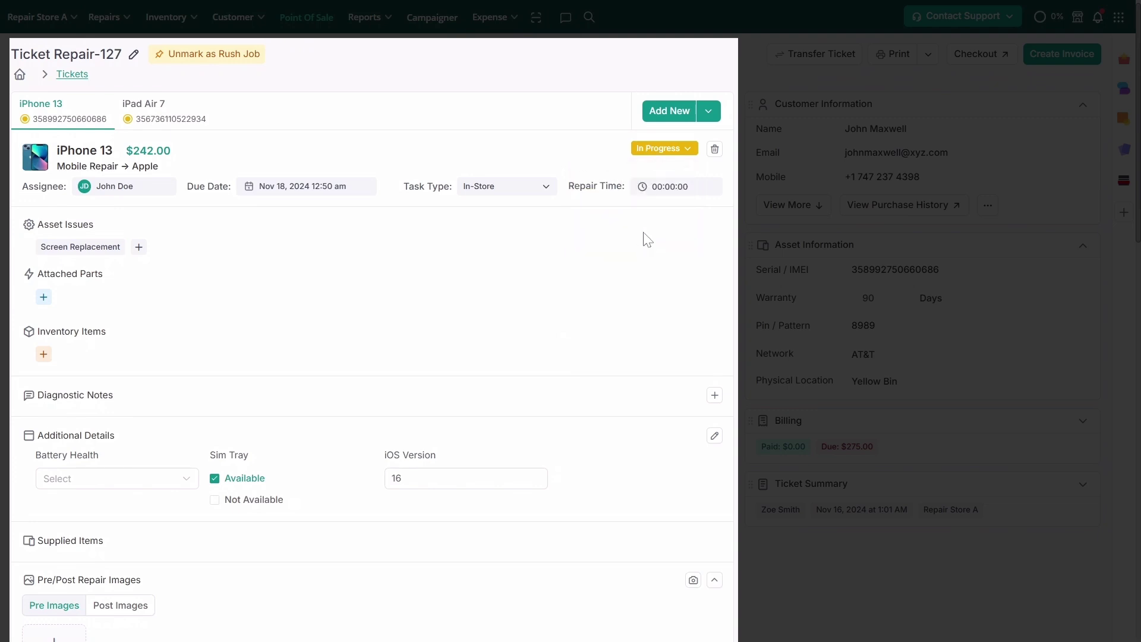
Start the iPhone 13's repair clock from the Repair Time field, still at 00:00:00
{"action": "left_click", "coordinate": [662, 191]}
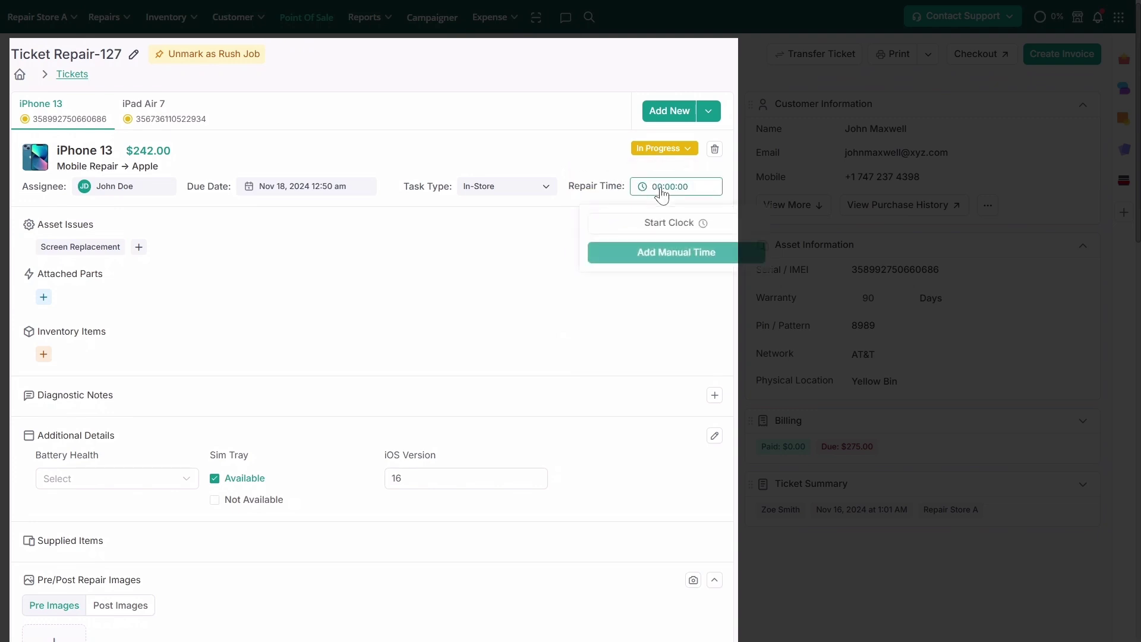
{"action": "left_click", "coordinate": [669, 225]}
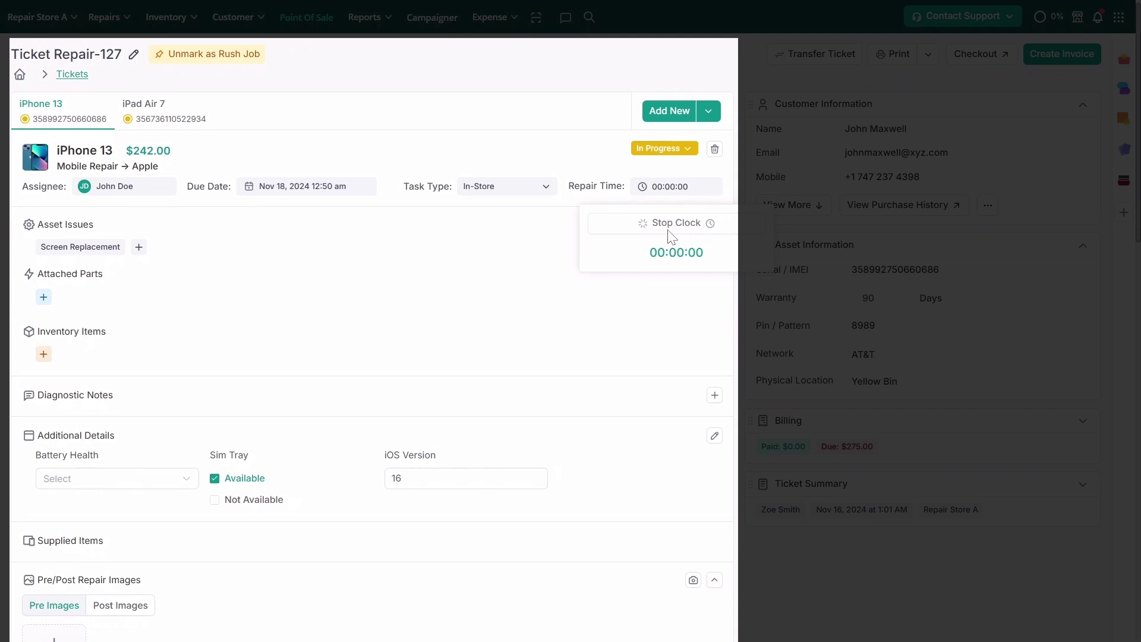
{"action": "left_click", "coordinate": [680, 275]}
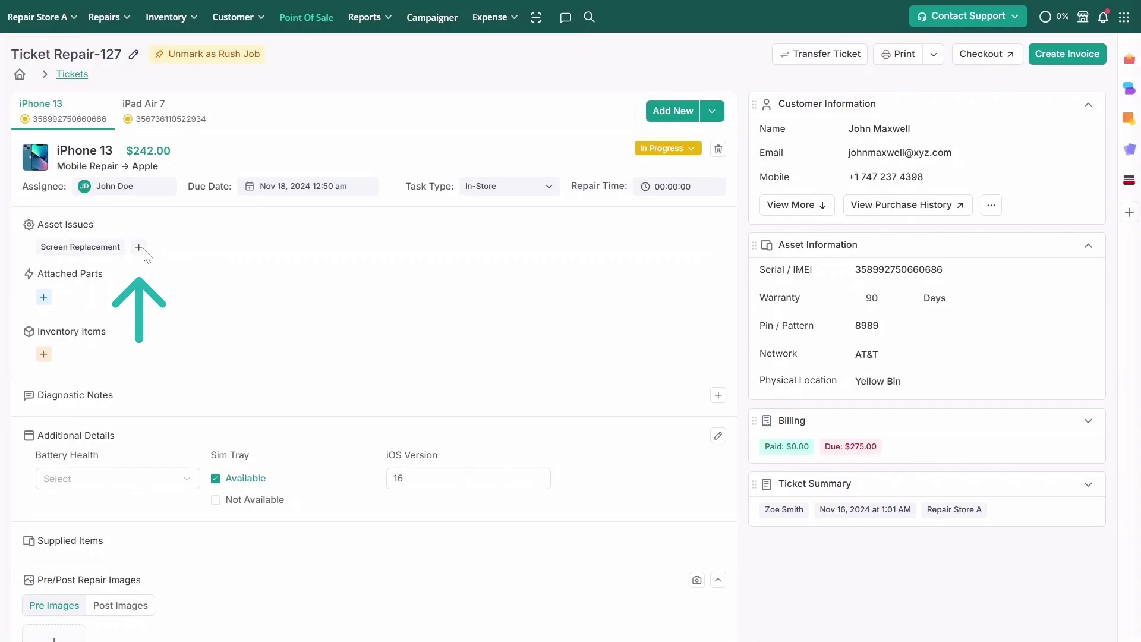
Add Battery Replacement to the iPhone 13's asset issues, bringing its price to $407.00
{"action": "left_click", "coordinate": [141, 248]}
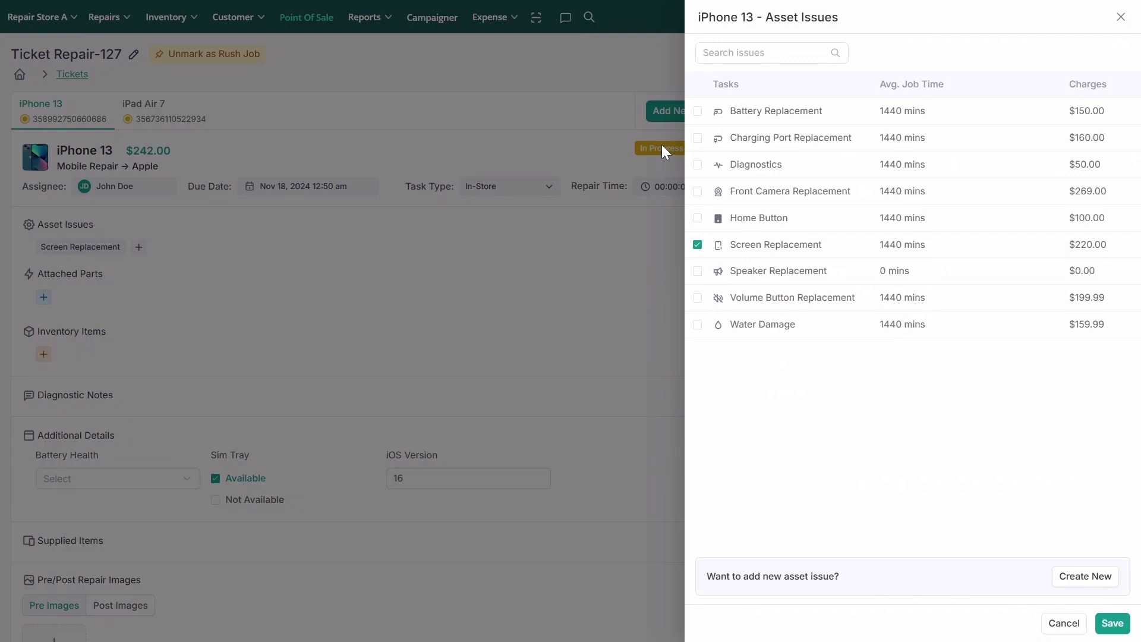
{"action": "left_click", "coordinate": [698, 113]}
{"action": "left_click", "coordinate": [1111, 629]}
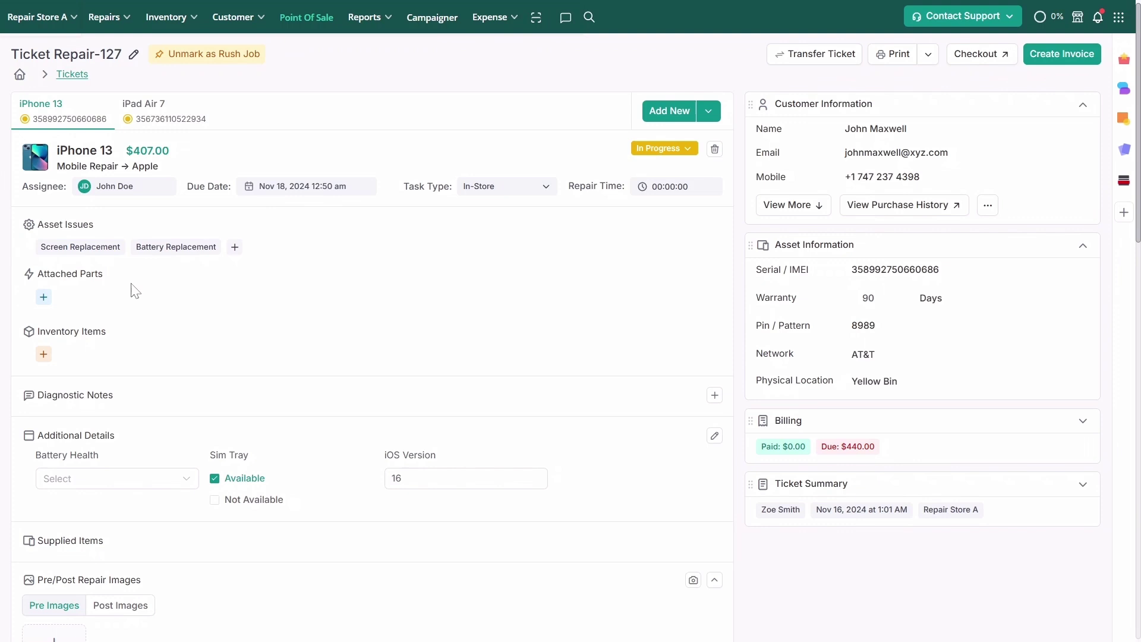
Search 'iphone 13' and attach the iPhone 13 LCD Screen part to the iPhone 13 repair
{"action": "left_click", "coordinate": [47, 296]}
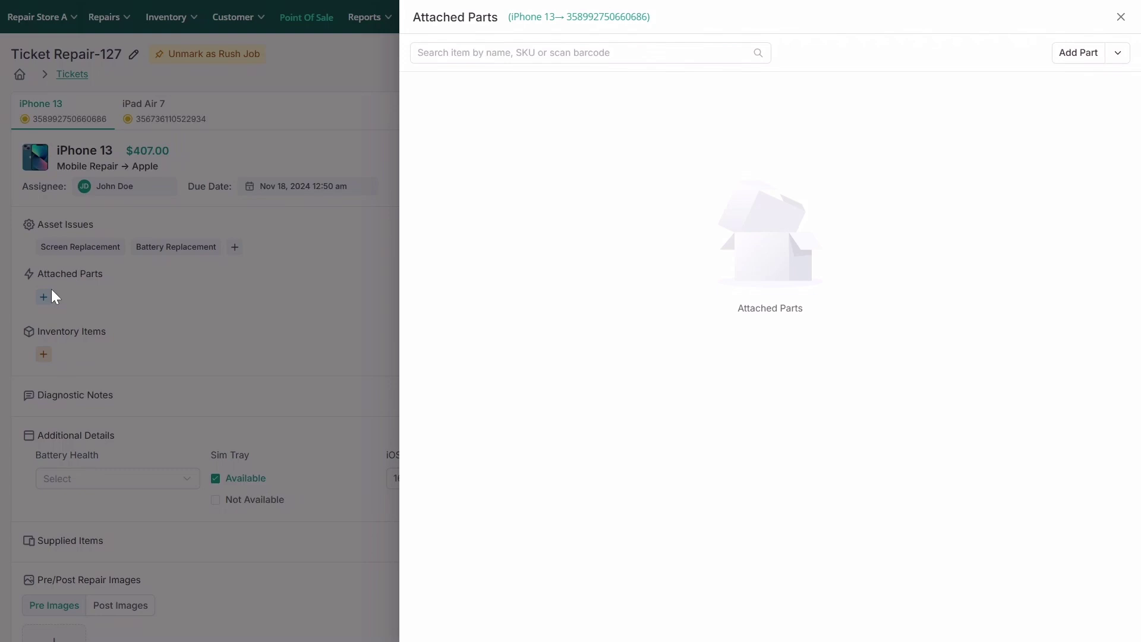
{"action": "left_click", "coordinate": [466, 54]}
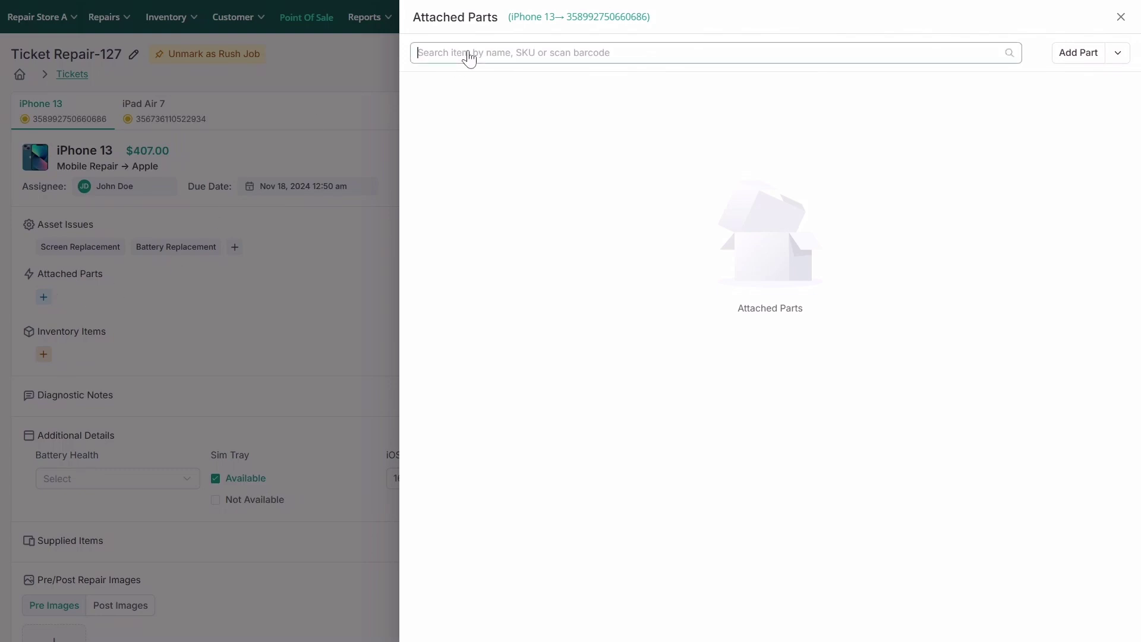
{"action": "type", "text": "ip"}
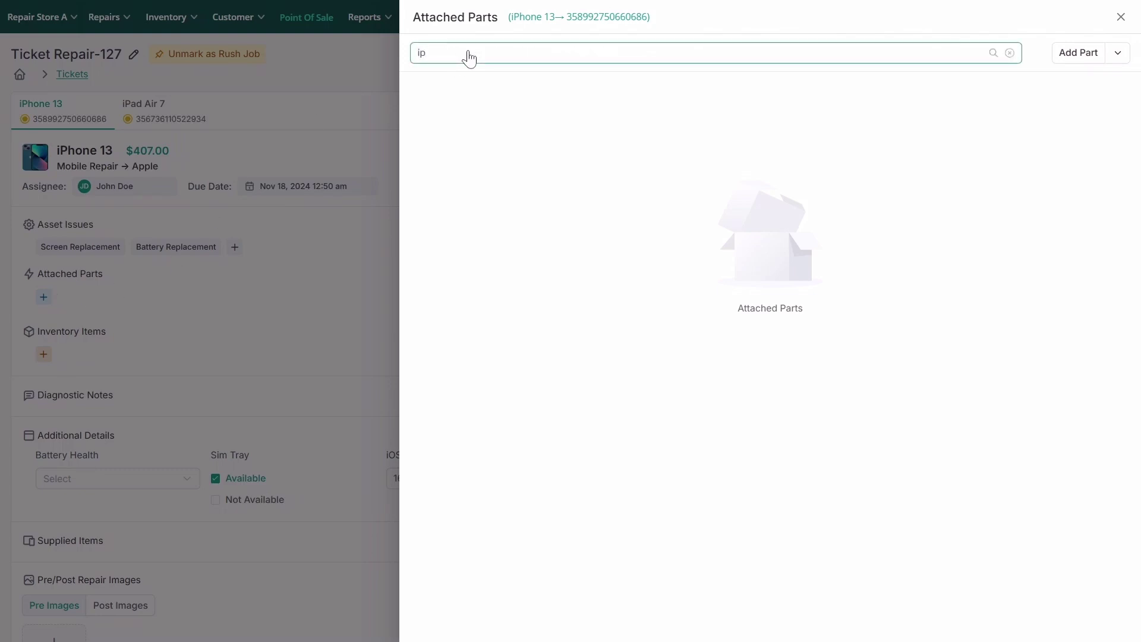
{"action": "type", "text": "hone 13"}
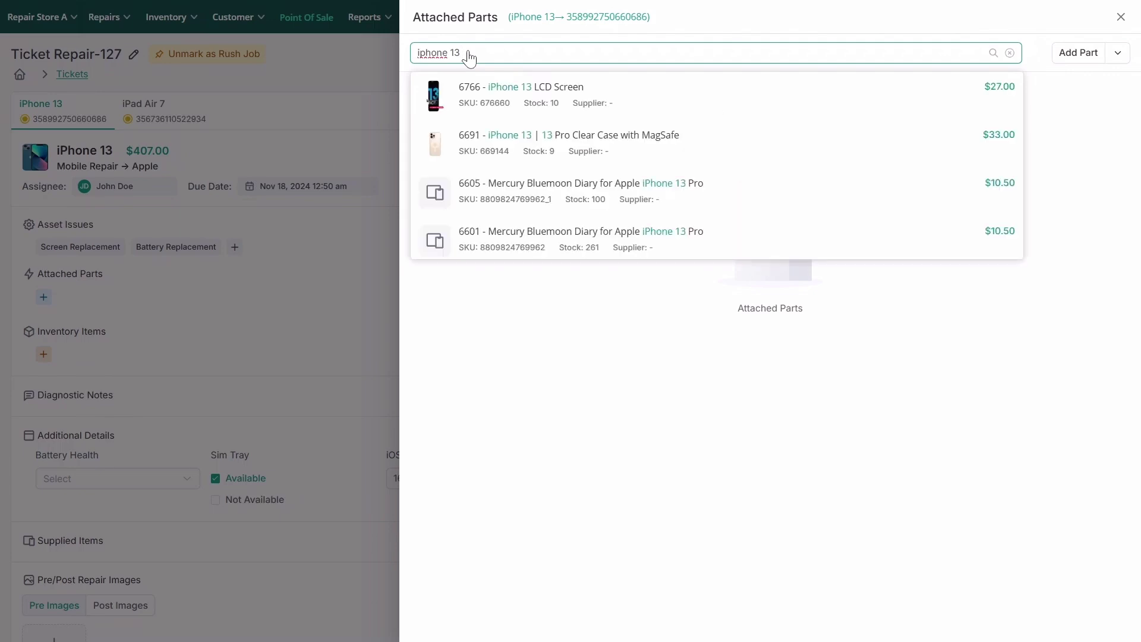
{"action": "left_click", "coordinate": [470, 87]}
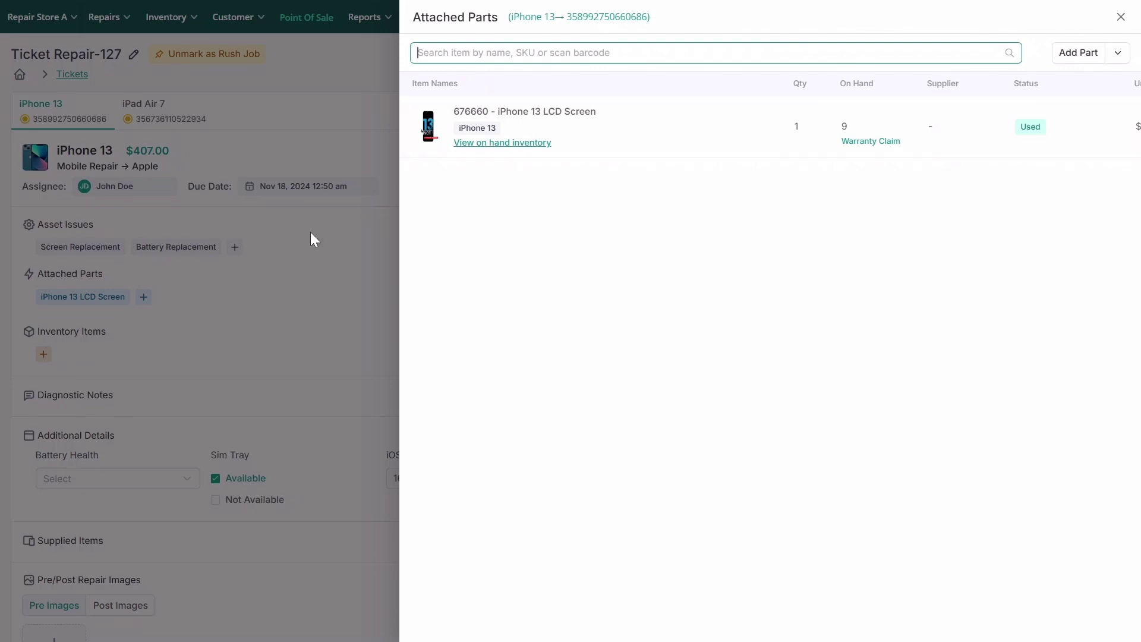
{"action": "left_click", "coordinate": [1121, 18]}
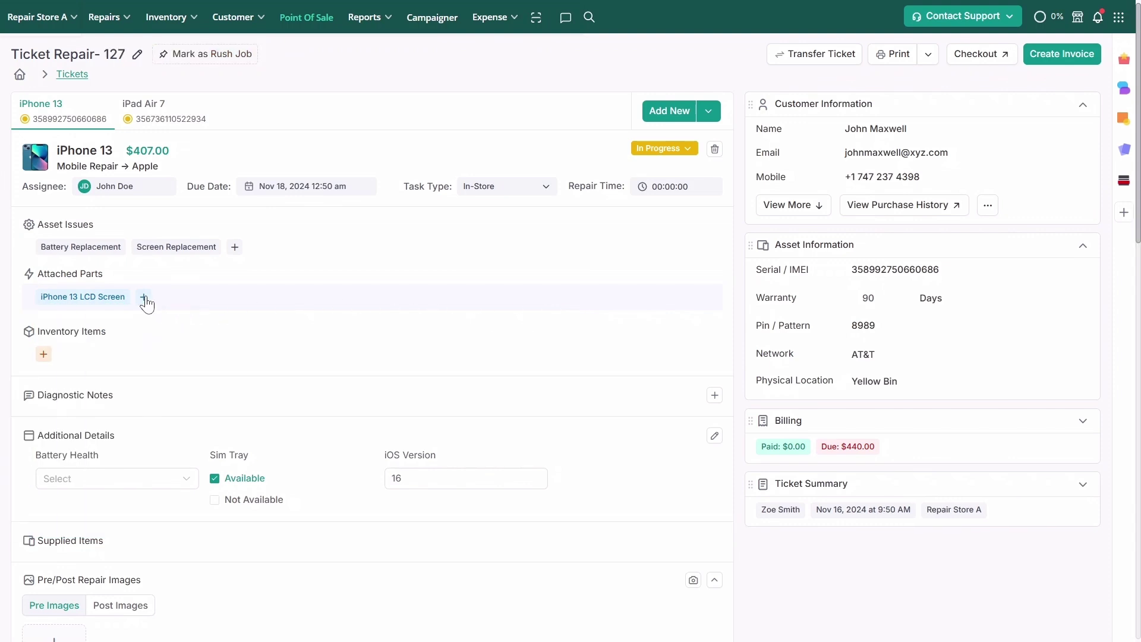
{"action": "left_click", "coordinate": [145, 297]}
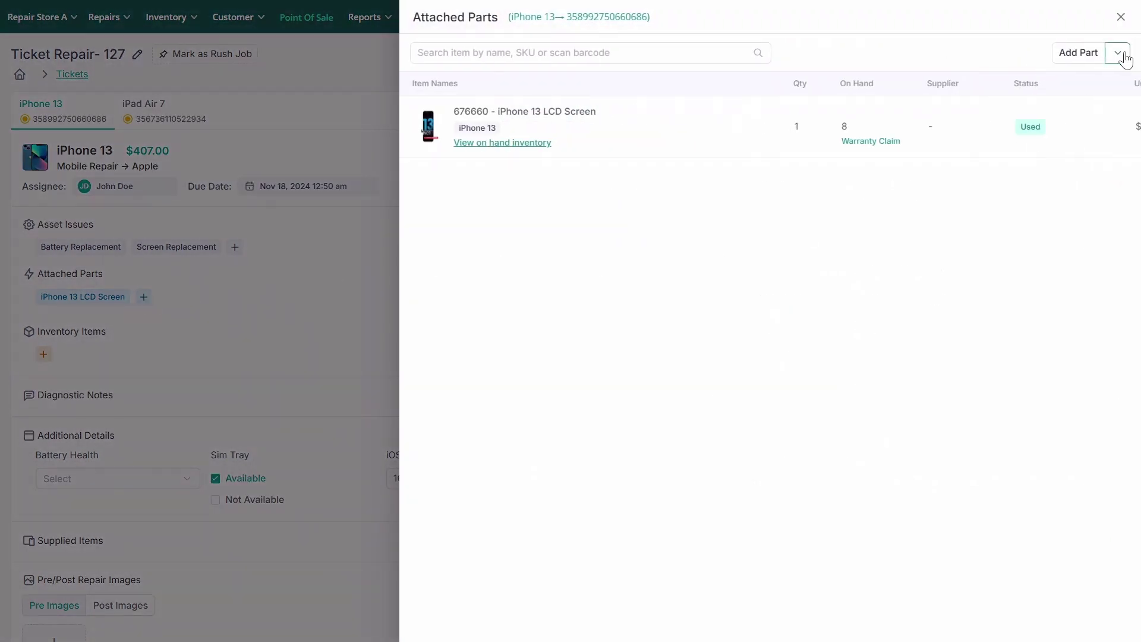
{"action": "left_click", "coordinate": [1120, 53]}
{"action": "left_click", "coordinate": [1117, 108]}
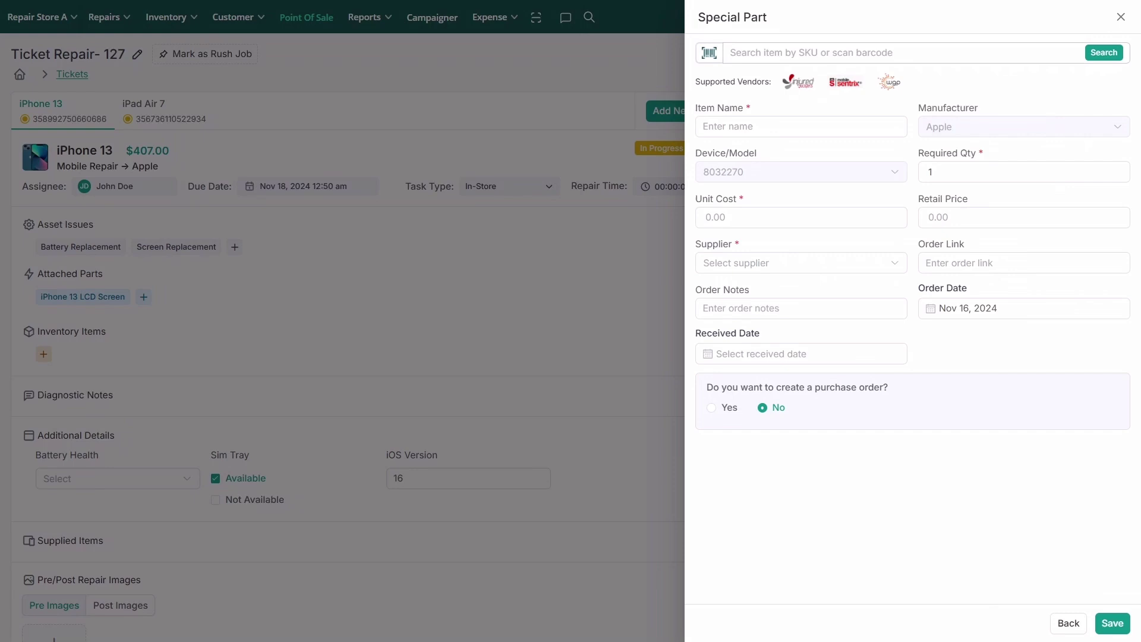
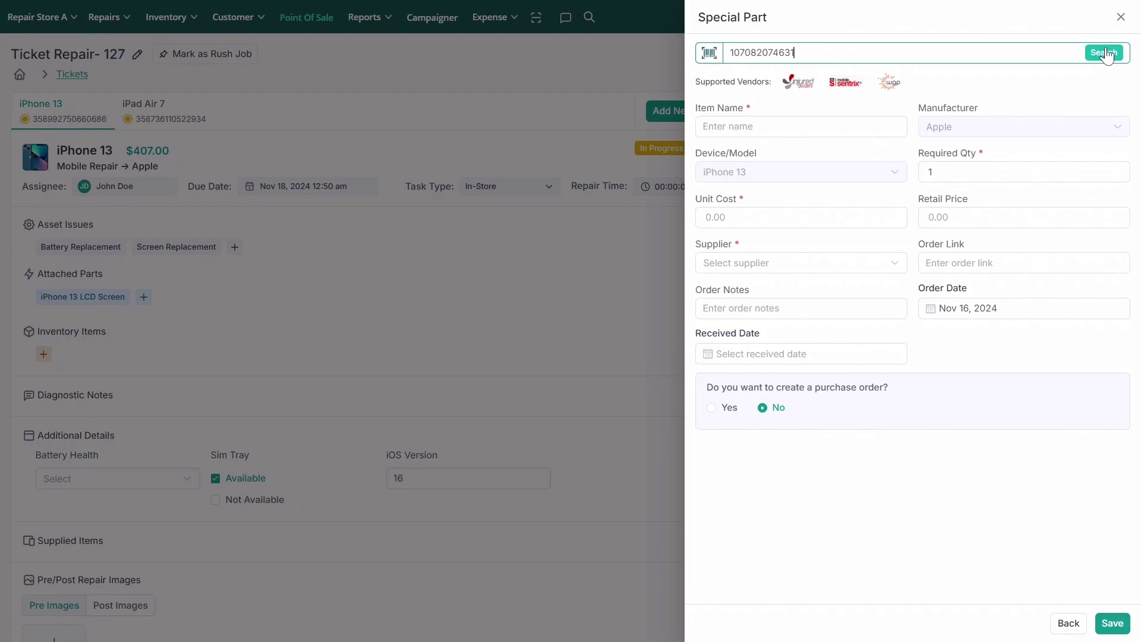
{"action": "left_click", "coordinate": [1105, 52]}
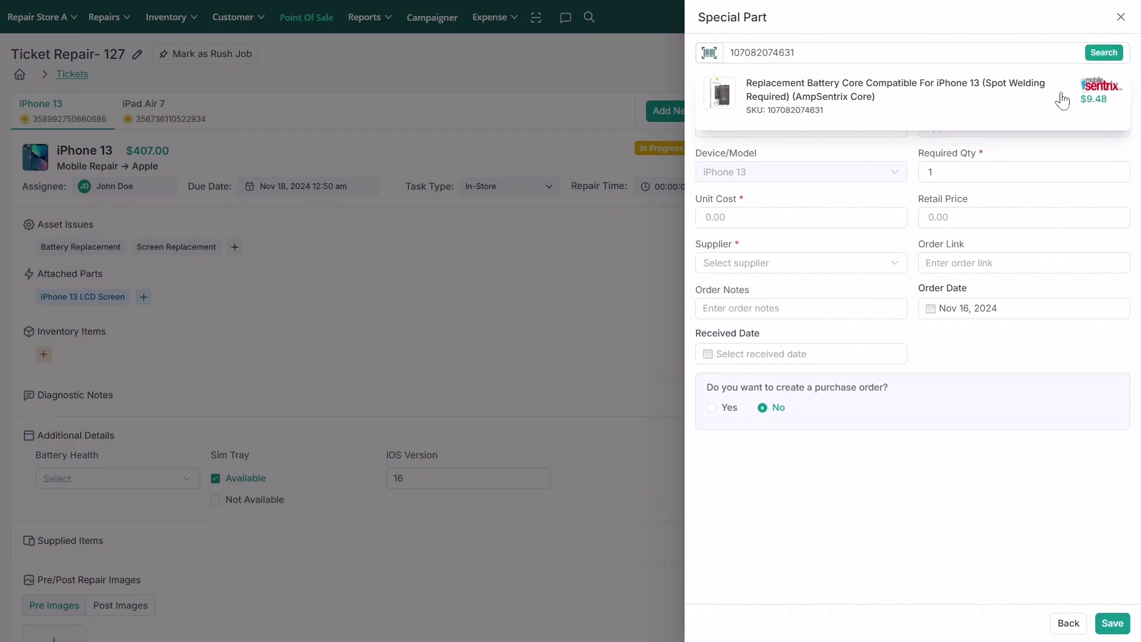
{"action": "left_click", "coordinate": [1065, 98]}
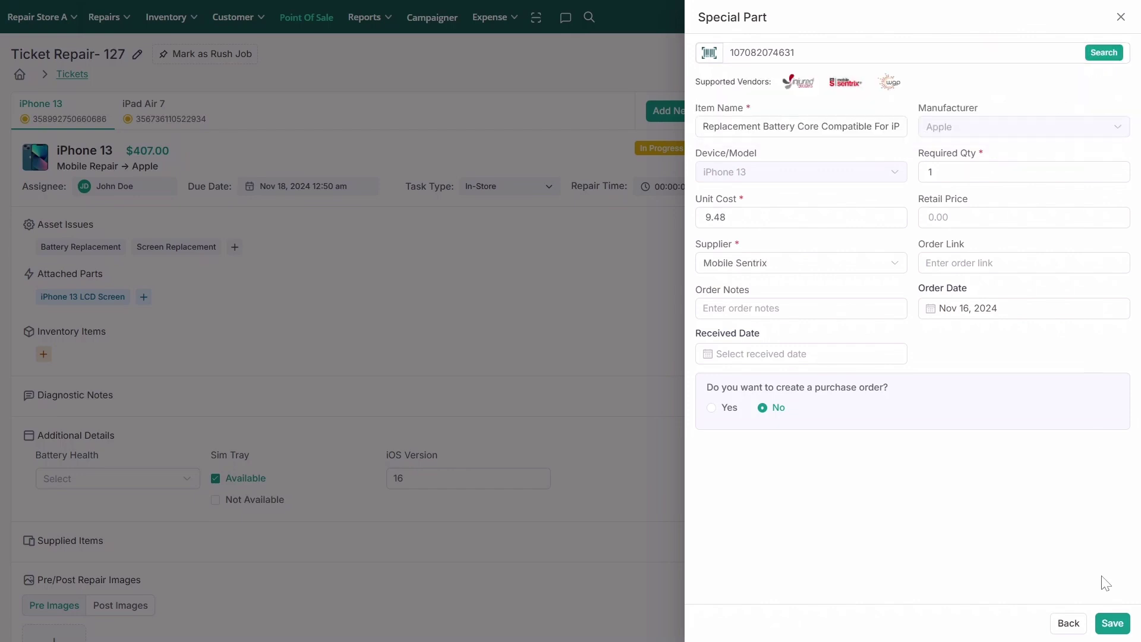
{"action": "left_click", "coordinate": [1113, 623]}
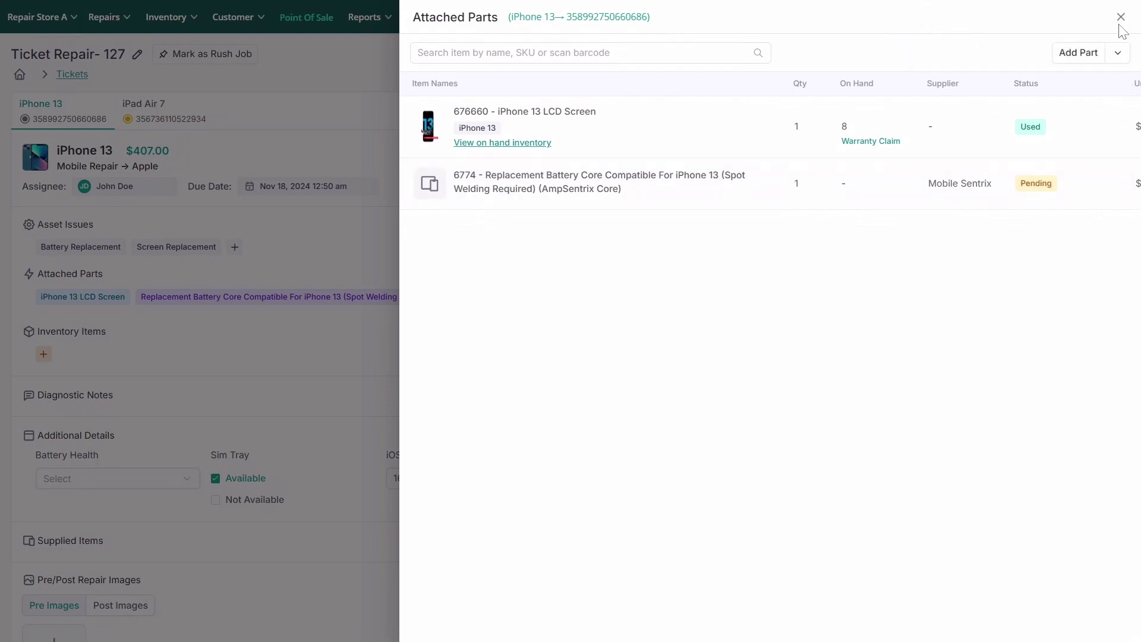
Add Tempered Glass for iPhone 13 to the iPhone 13's inventory items
{"action": "left_click", "coordinate": [1122, 17]}
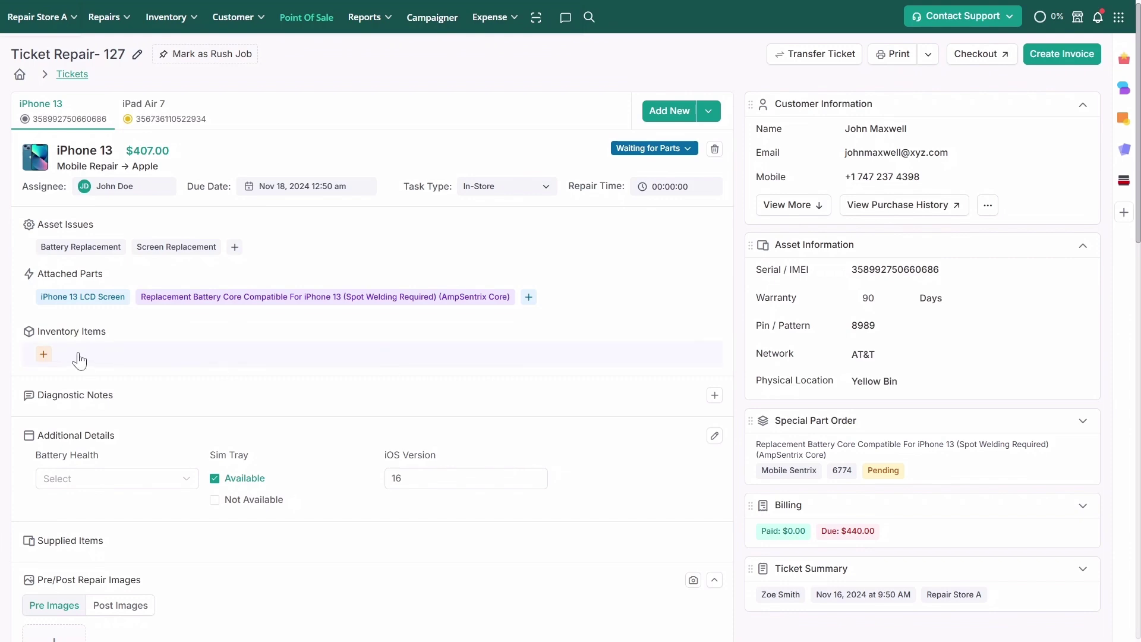
{"action": "left_click", "coordinate": [43, 355]}
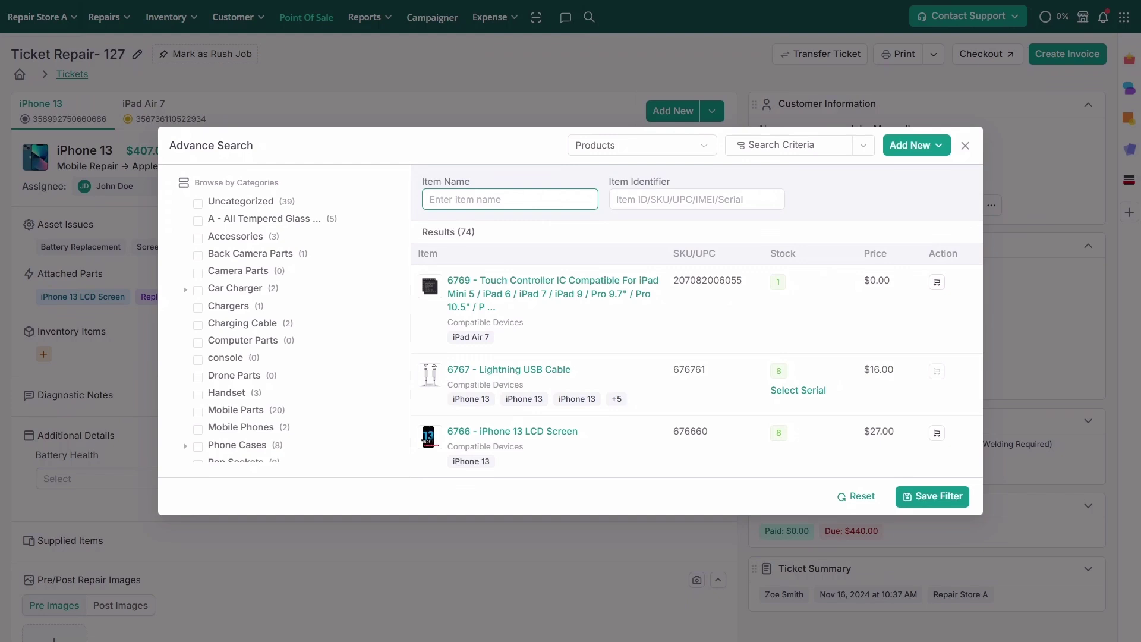
{"action": "type", "text": "Tempered Glass"}
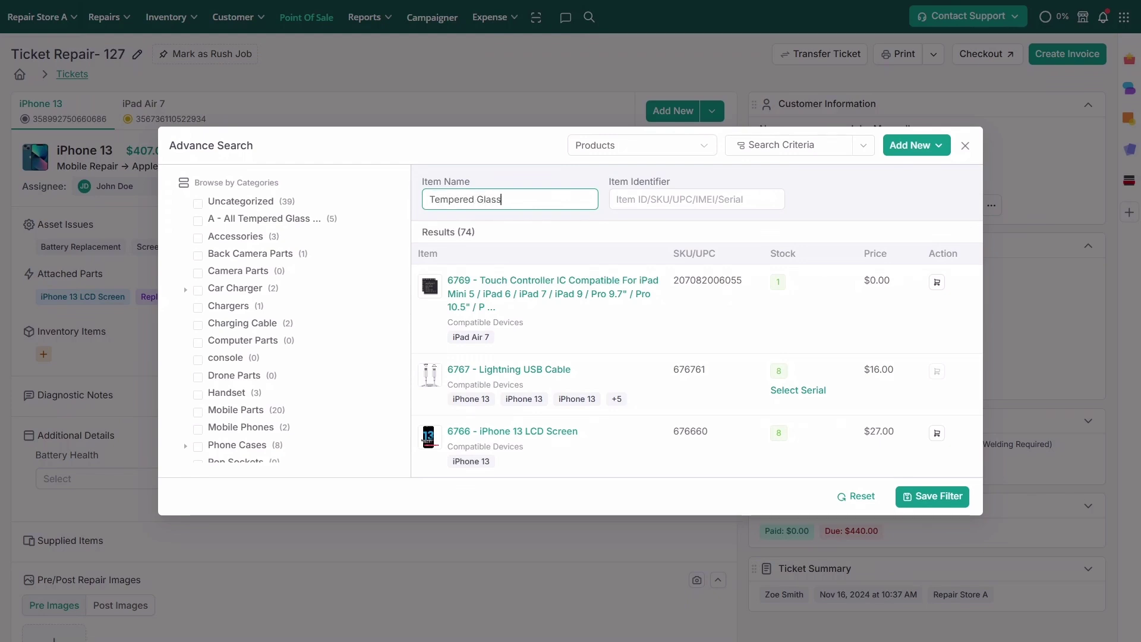
{"action": "type", "text": " for"}
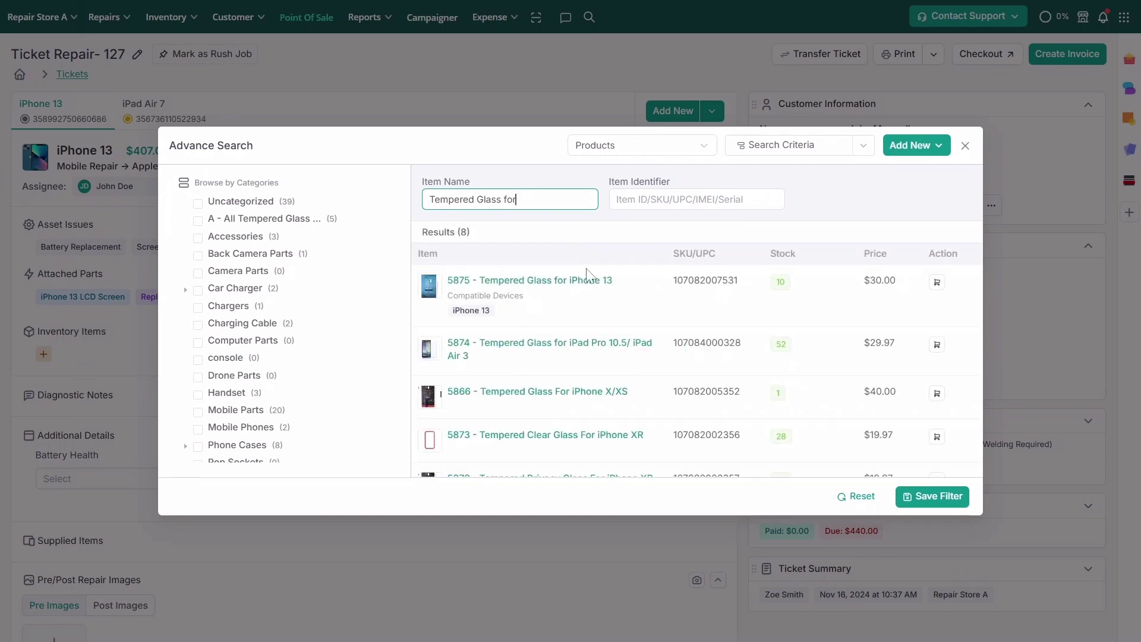
{"action": "left_click", "coordinate": [586, 297]}
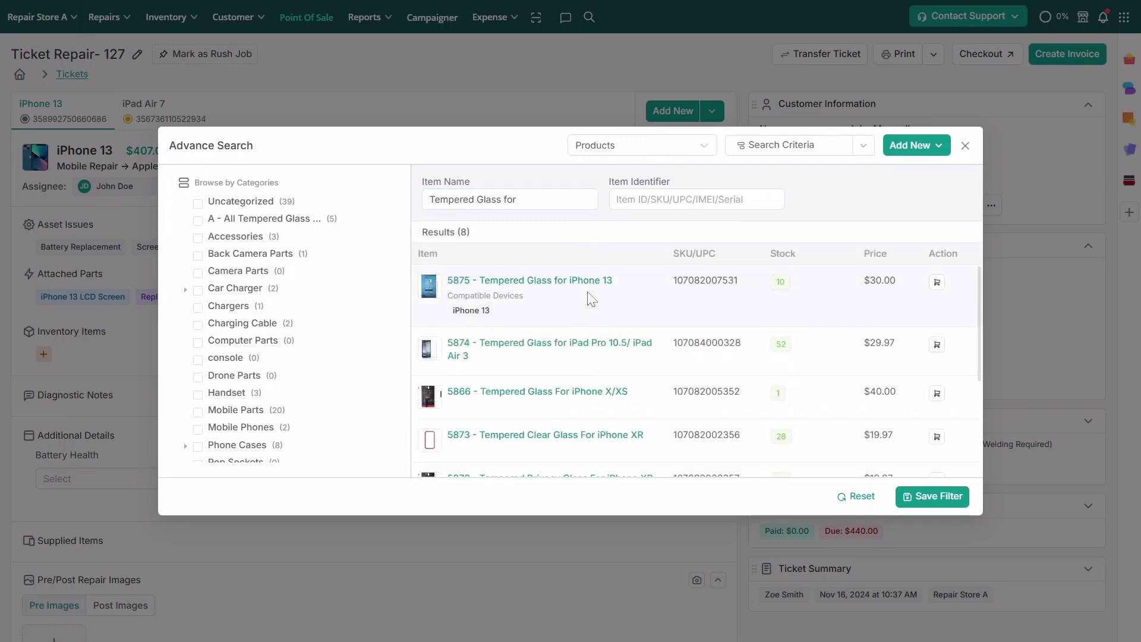
{"action": "left_click", "coordinate": [937, 283]}
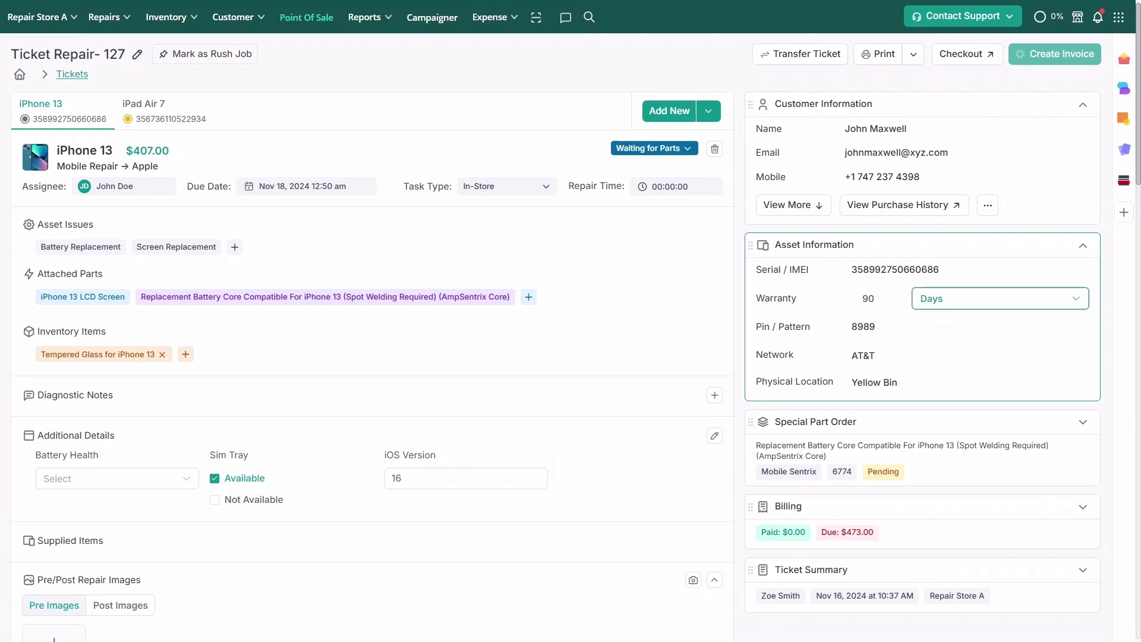
Add Lightning USB Cable serial 67670023, then draft the note 'Battery needs to be replaced.'
{"action": "left_click", "coordinate": [169, 354]}
{"action": "type", "text": "l"}
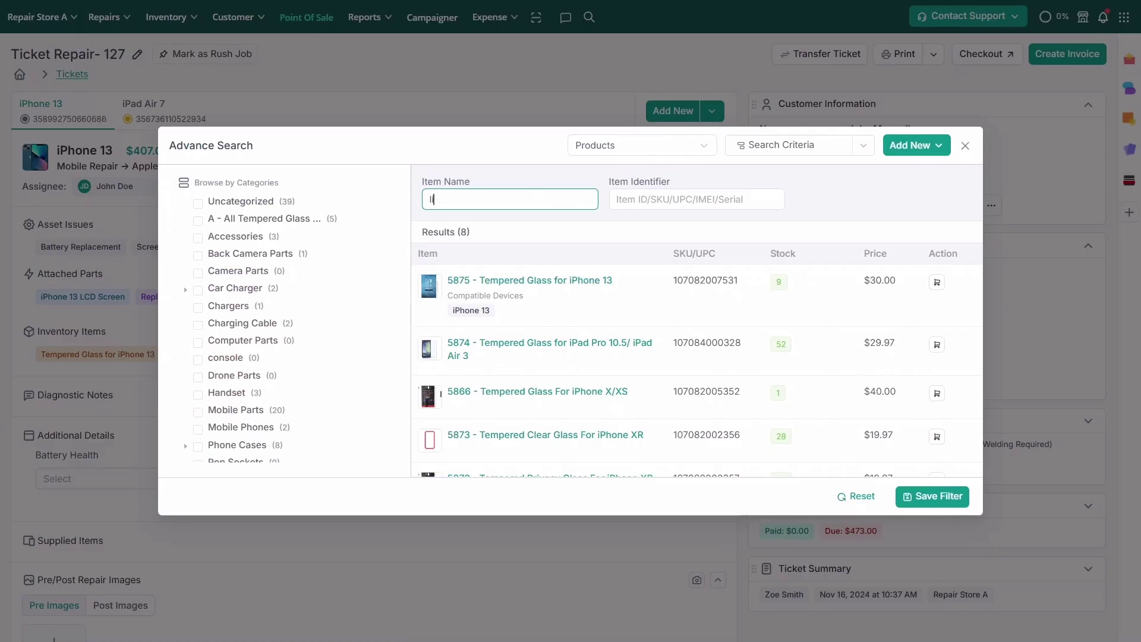
{"action": "type", "text": "ightning"}
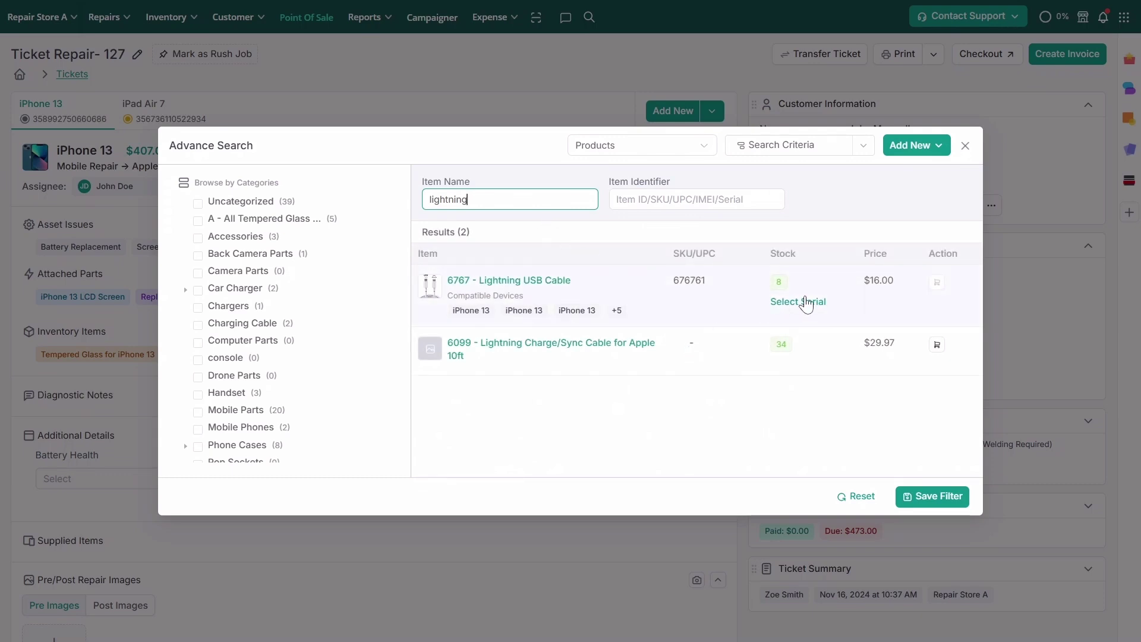
{"action": "left_click", "coordinate": [804, 302]}
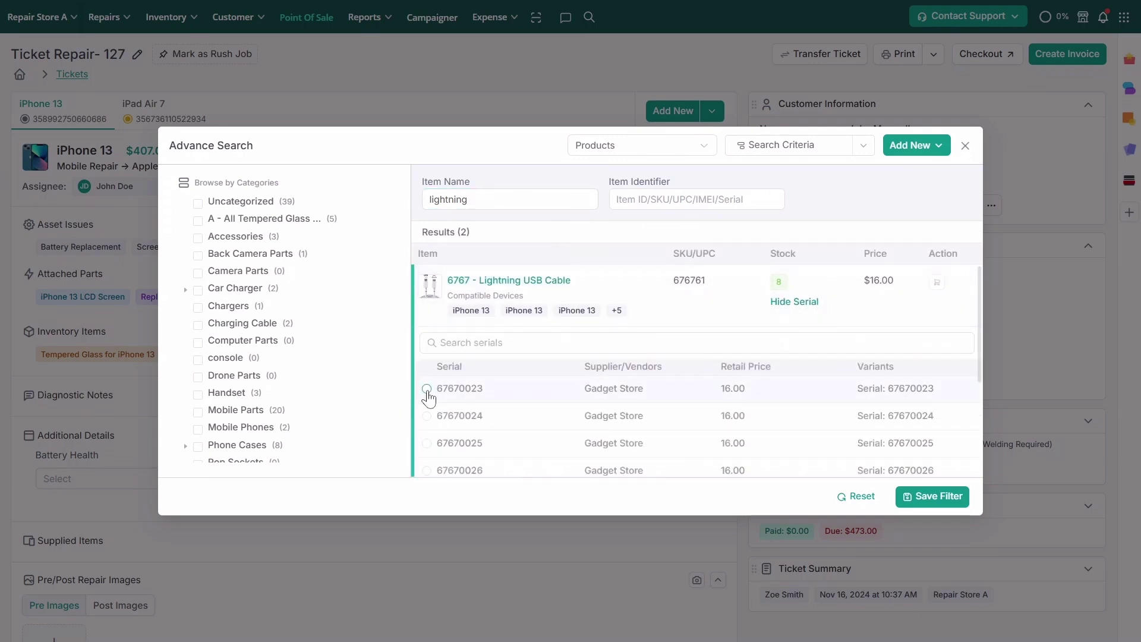
{"action": "left_click", "coordinate": [427, 389]}
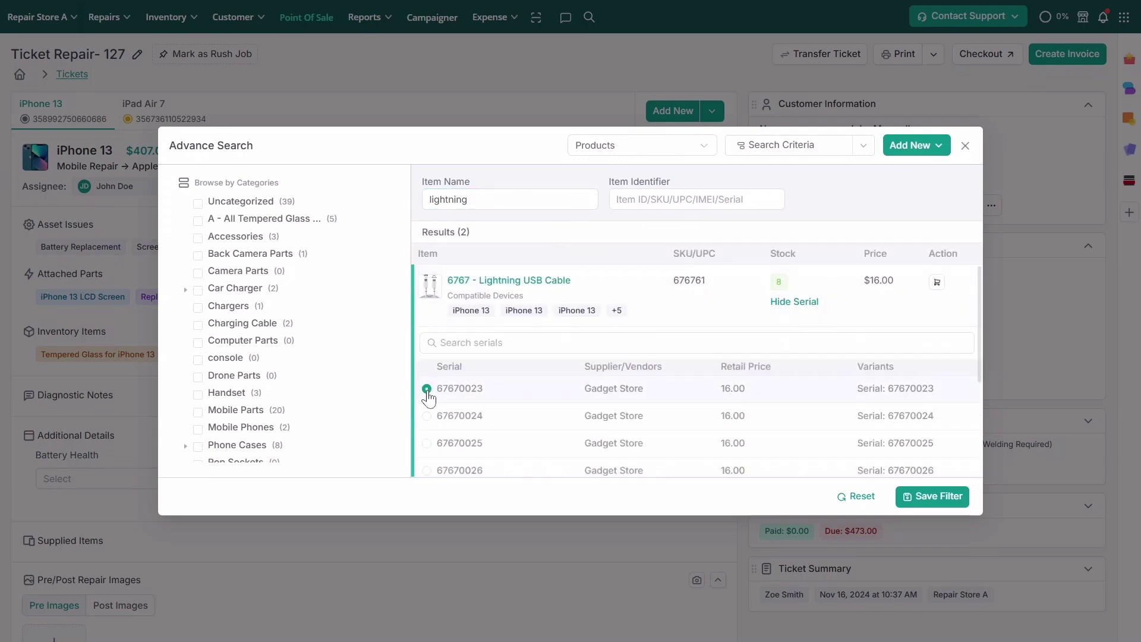
{"action": "left_click", "coordinate": [934, 283]}
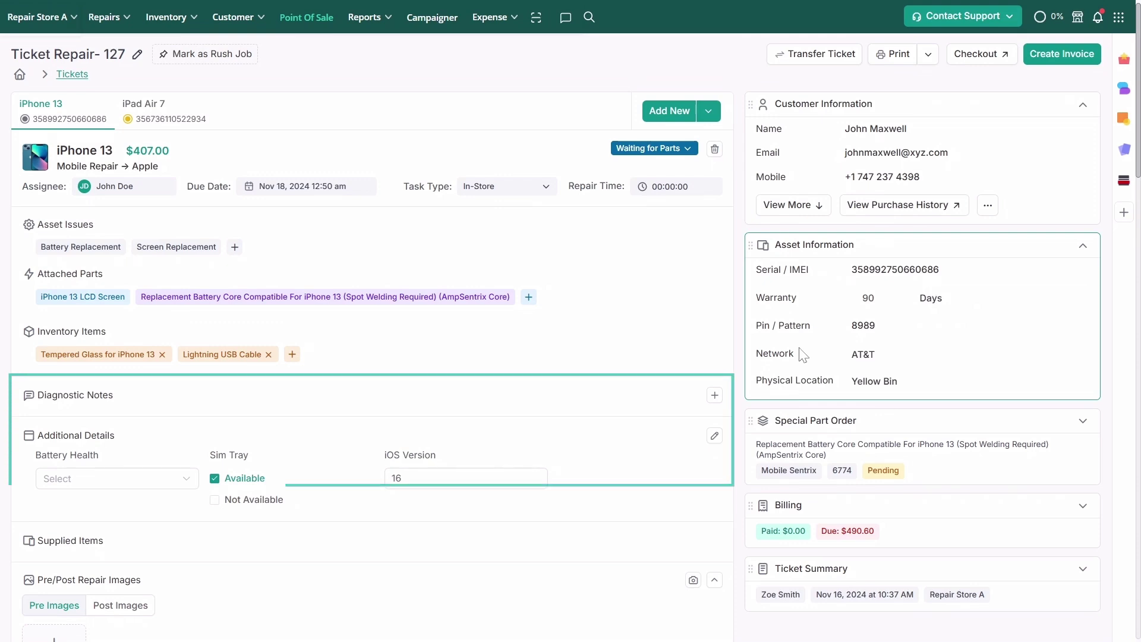
{"action": "left_click", "coordinate": [715, 395]}
{"action": "type", "text": "Battery needs to be replaced."}
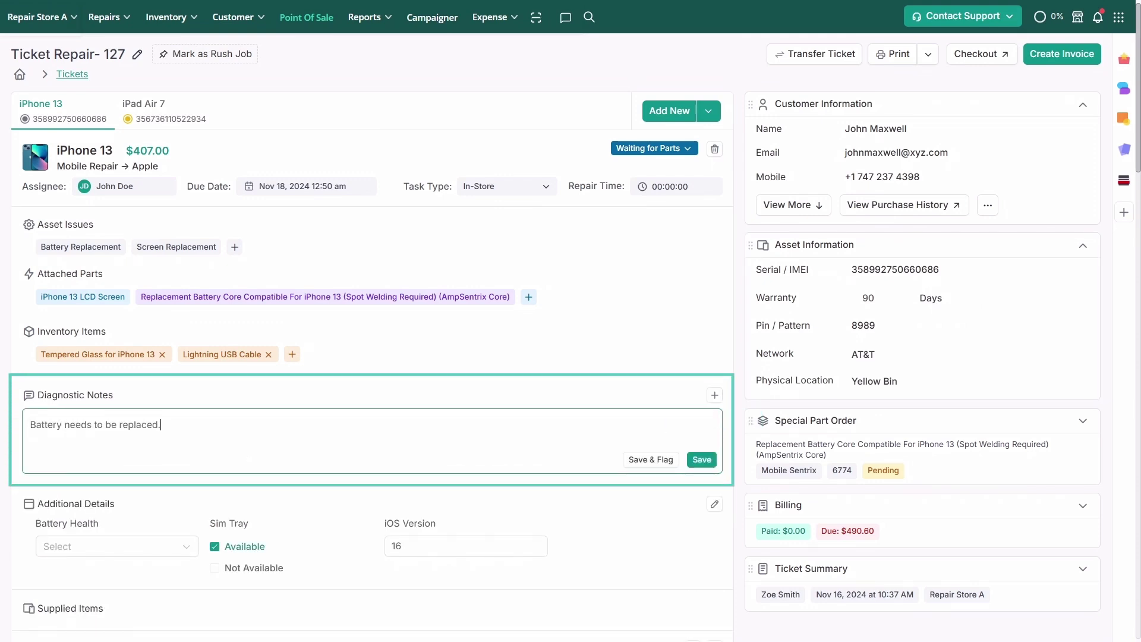
Save the battery diagnostic note and set Battery Health to 90%
{"action": "left_click", "coordinate": [710, 460]}
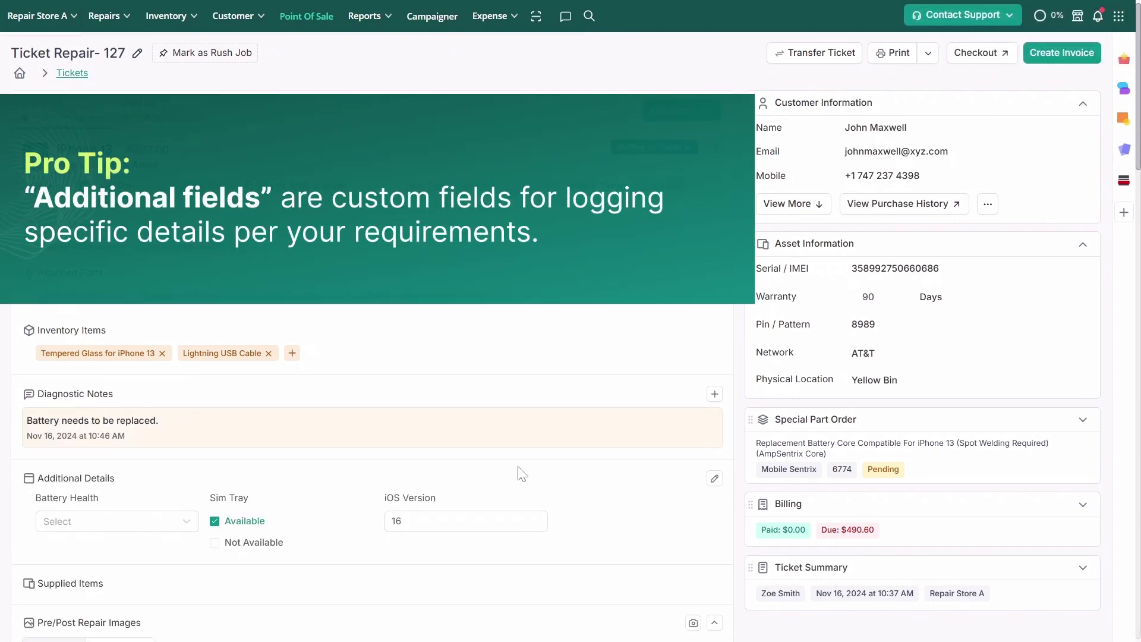
{"action": "scroll", "coordinate": [521, 474], "scroll_direction": "down", "scroll_amount": 1}
{"action": "left_click", "coordinate": [185, 460]}
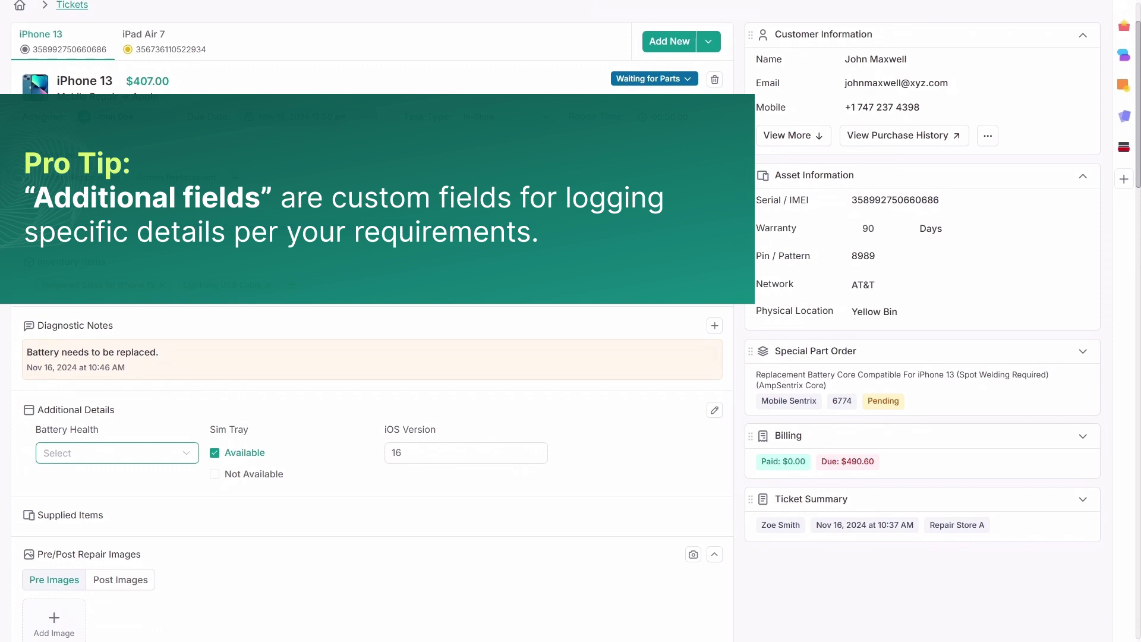
{"action": "left_click", "coordinate": [175, 534]}
Mark all pre-conditions Working except Touch Functionality and Power Button
{"action": "scroll", "coordinate": [179, 538], "scroll_direction": "down", "scroll_amount": 7}
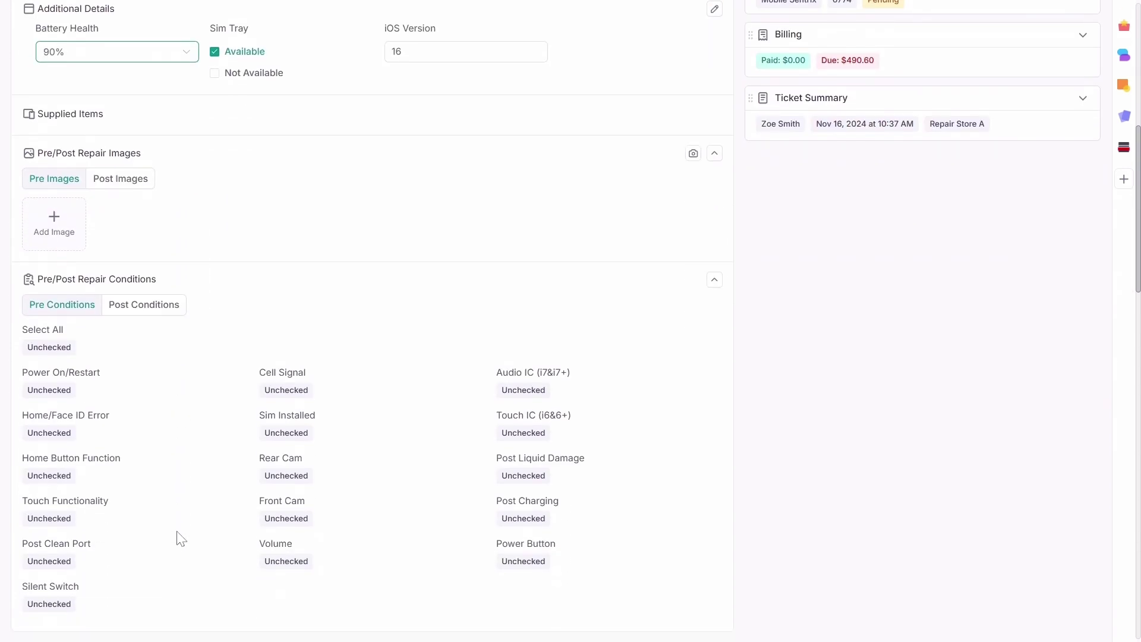
{"action": "left_click", "coordinate": [61, 349]}
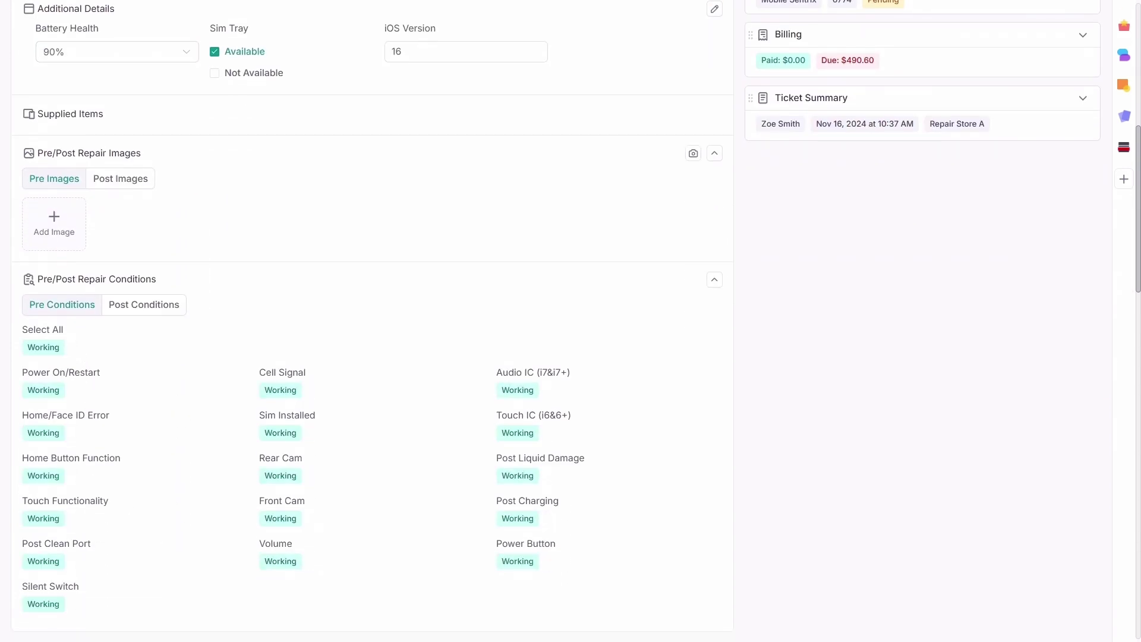
{"action": "left_click", "coordinate": [55, 519]}
{"action": "left_click", "coordinate": [531, 561]}
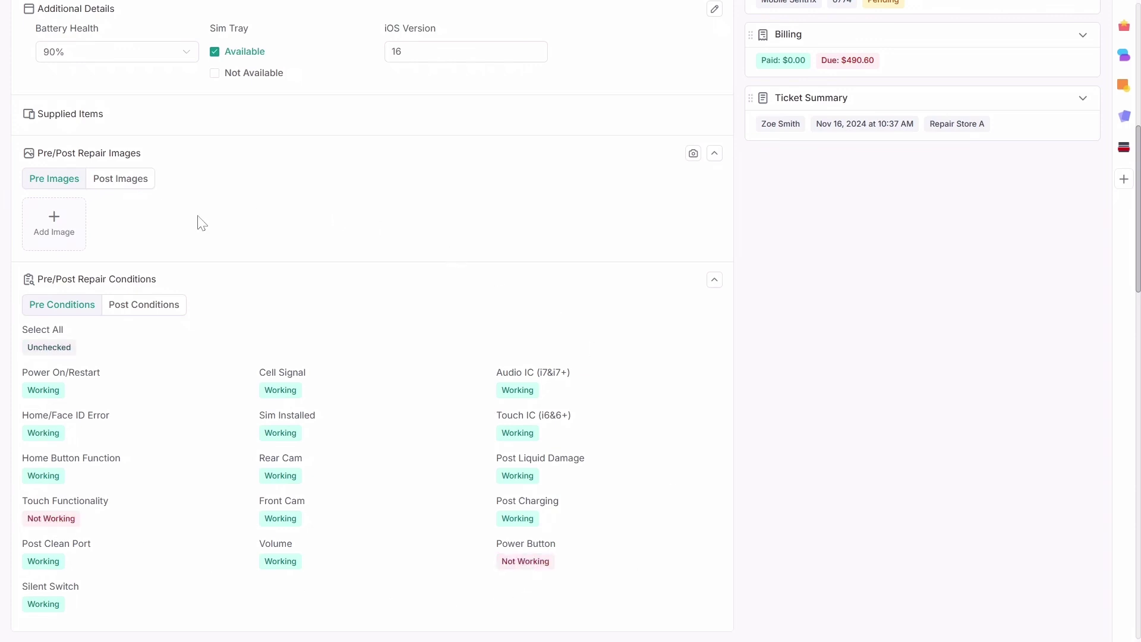
Attach the Pre Repair Ticket -127 photo from the Pre Repair Images folder
{"action": "left_click", "coordinate": [83, 221]}
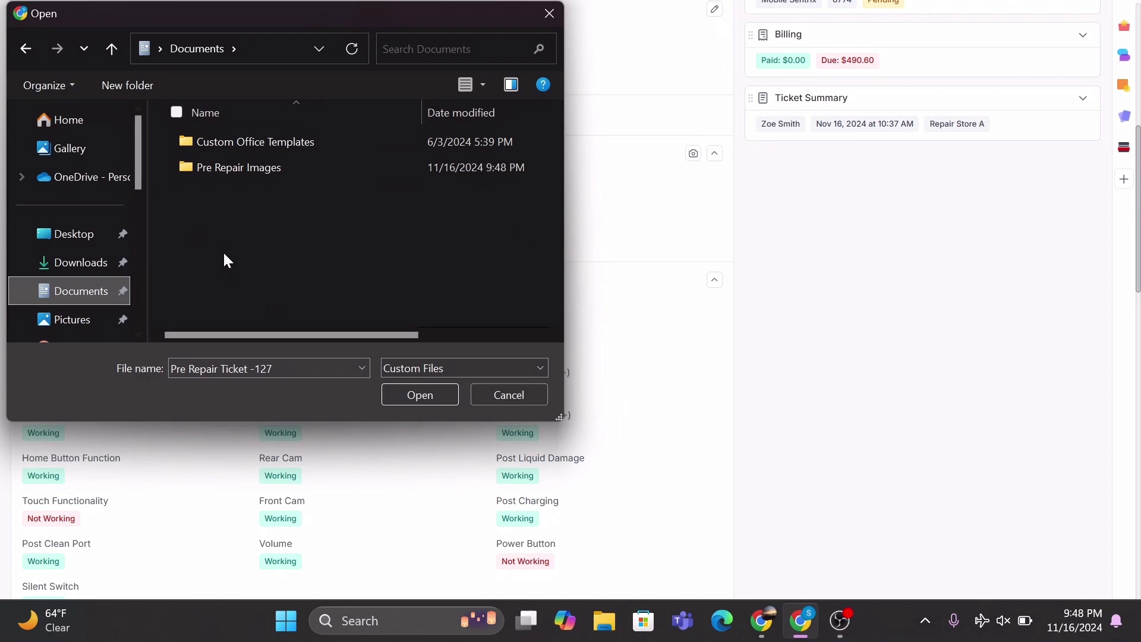
{"action": "double_click", "coordinate": [267, 168]}
{"action": "double_click", "coordinate": [220, 180]}
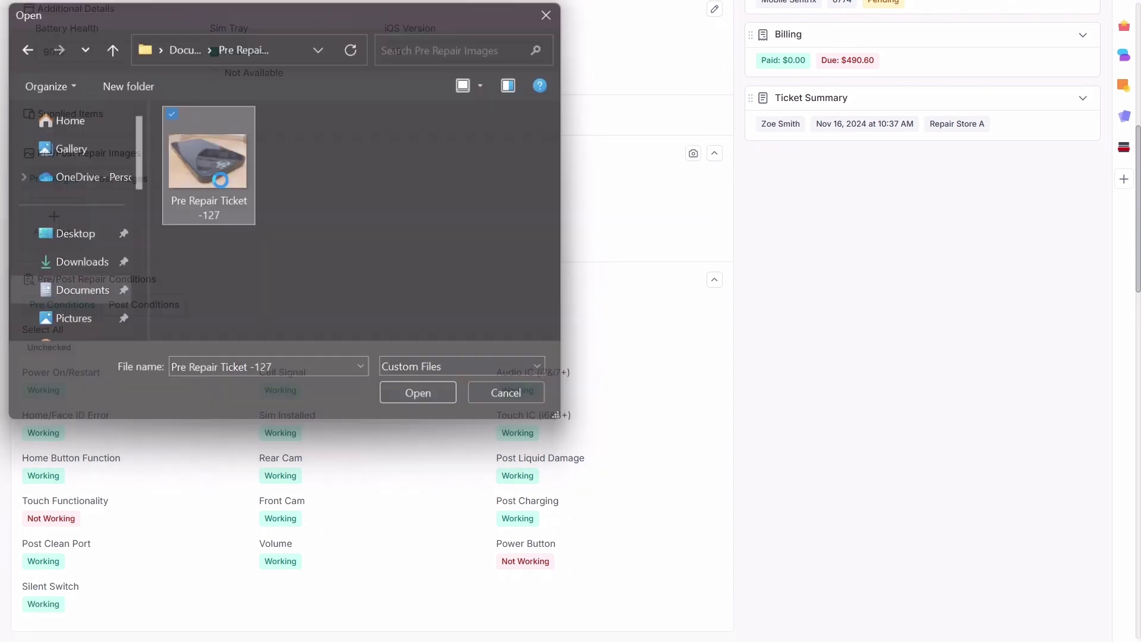
{"action": "scroll", "coordinate": [374, 177], "scroll_direction": "up", "scroll_amount": 6}
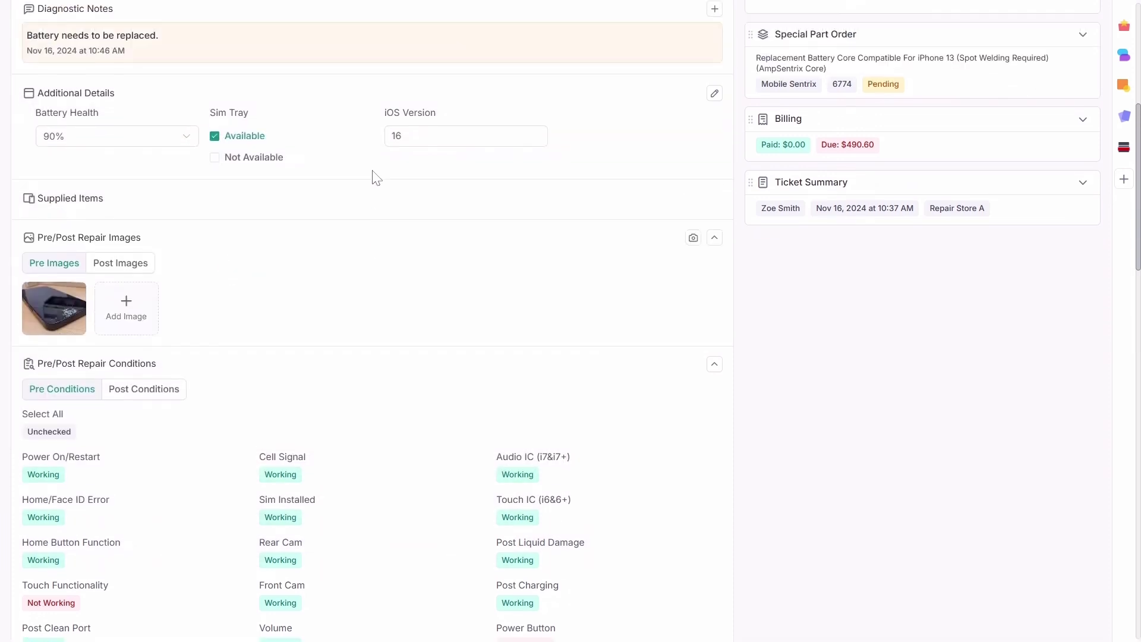
Create an estimate with the iPhone 13 repair, iPad Air 7 diagnostics, Tempered Glass and Lightning USB Cable
{"action": "scroll", "coordinate": [374, 177], "scroll_direction": "up", "scroll_amount": 2}
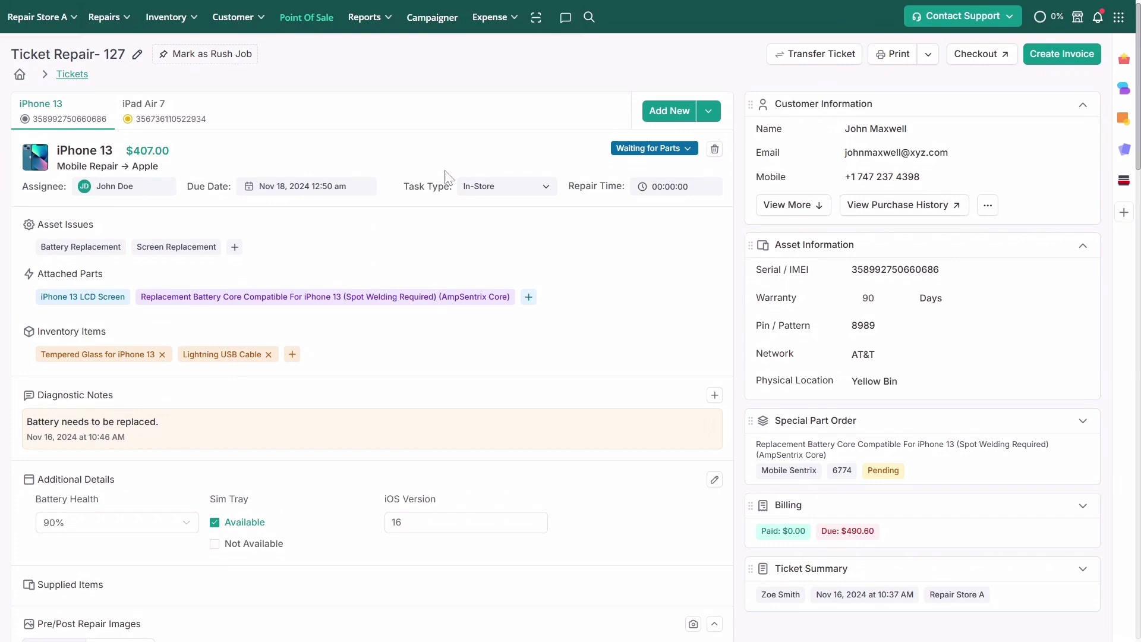
{"action": "left_click", "coordinate": [681, 116]}
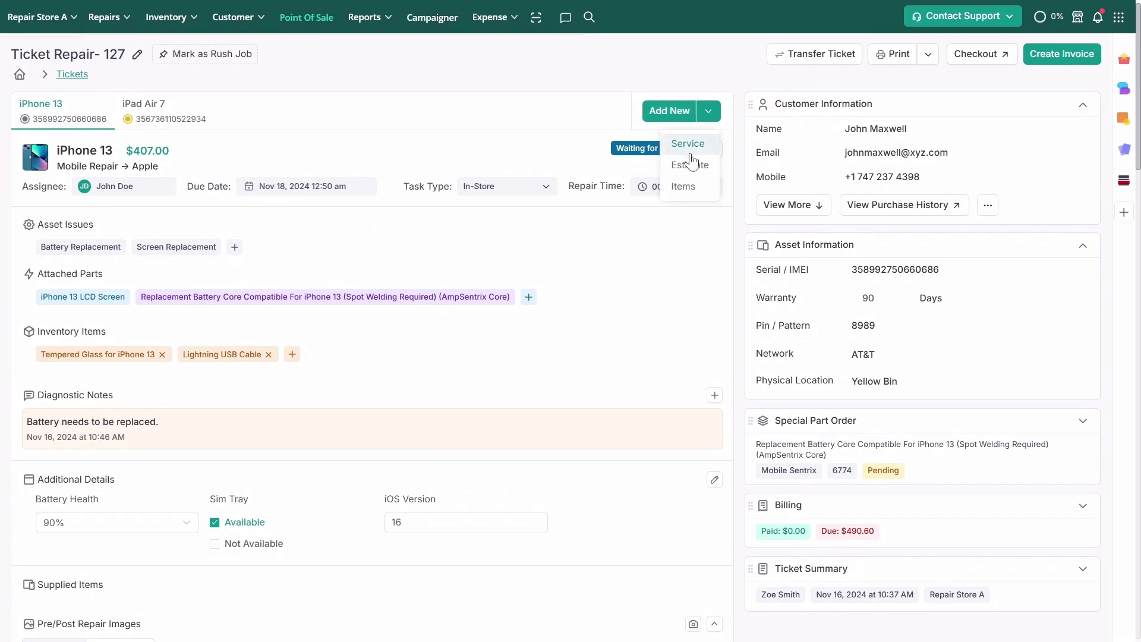
{"action": "left_click", "coordinate": [693, 165]}
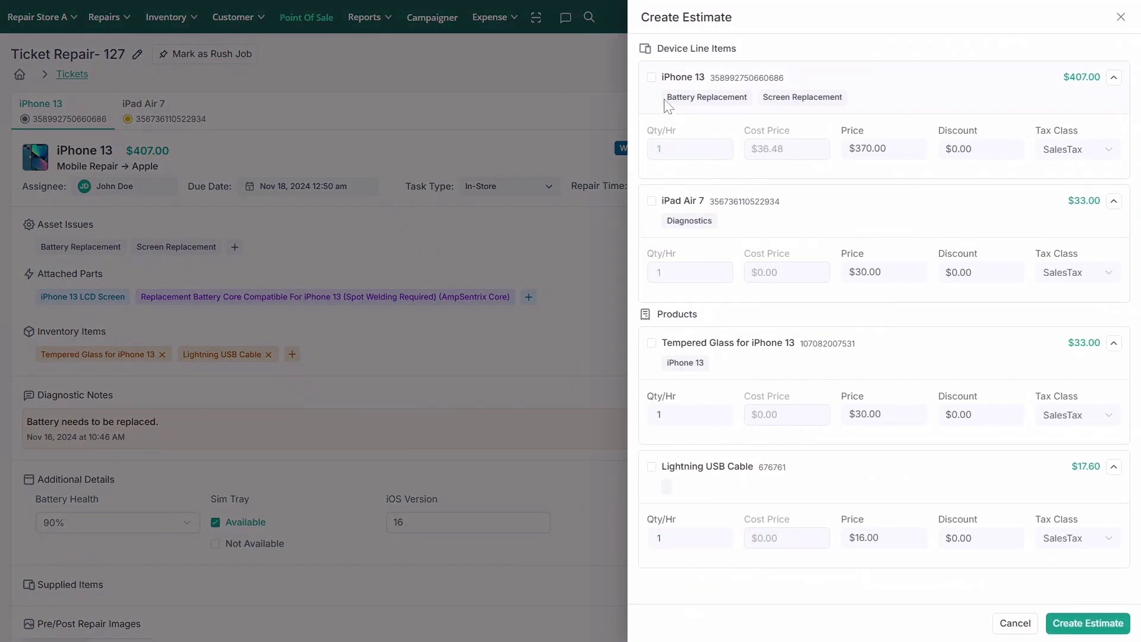
{"action": "left_click", "coordinate": [651, 77]}
{"action": "left_click", "coordinate": [652, 201]}
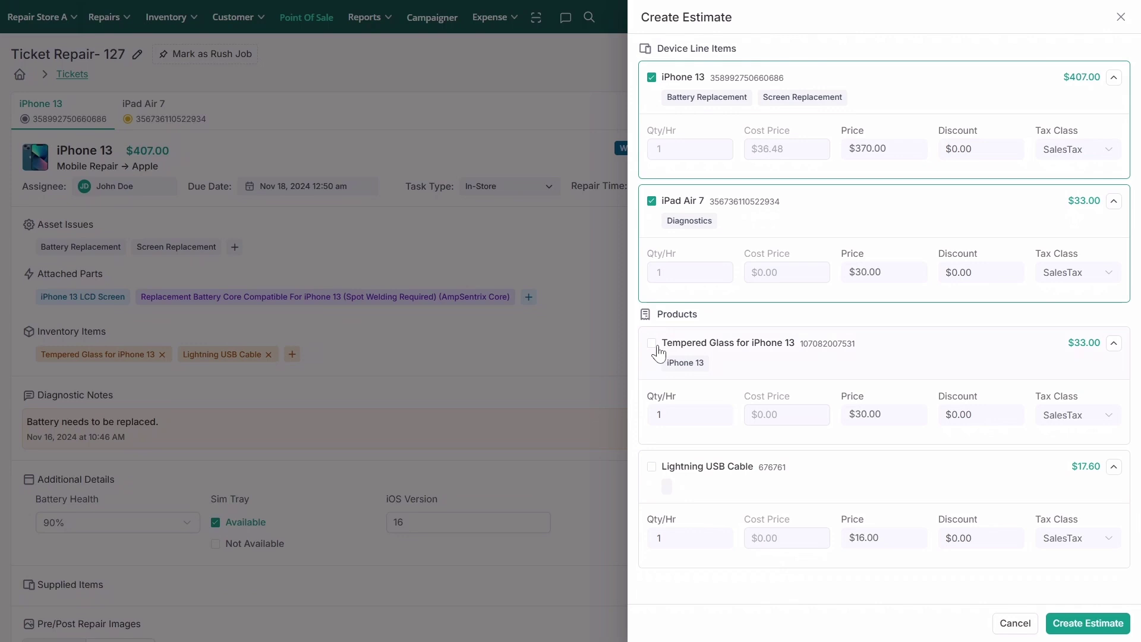
{"action": "left_click", "coordinate": [652, 343]}
{"action": "left_click", "coordinate": [653, 469]}
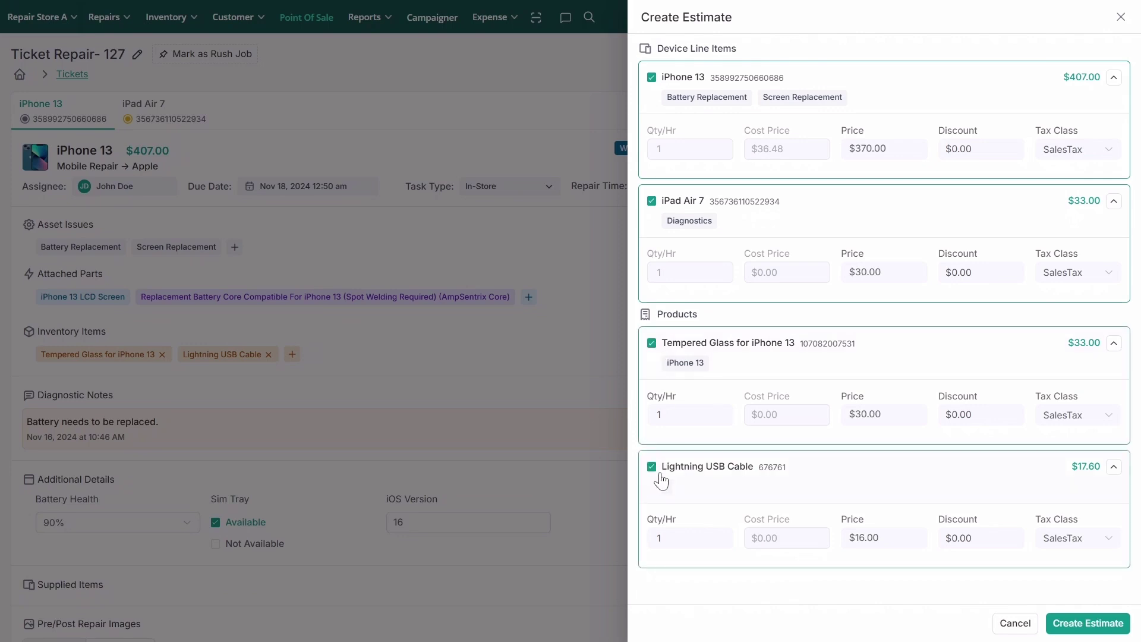
{"action": "left_click", "coordinate": [1092, 625]}
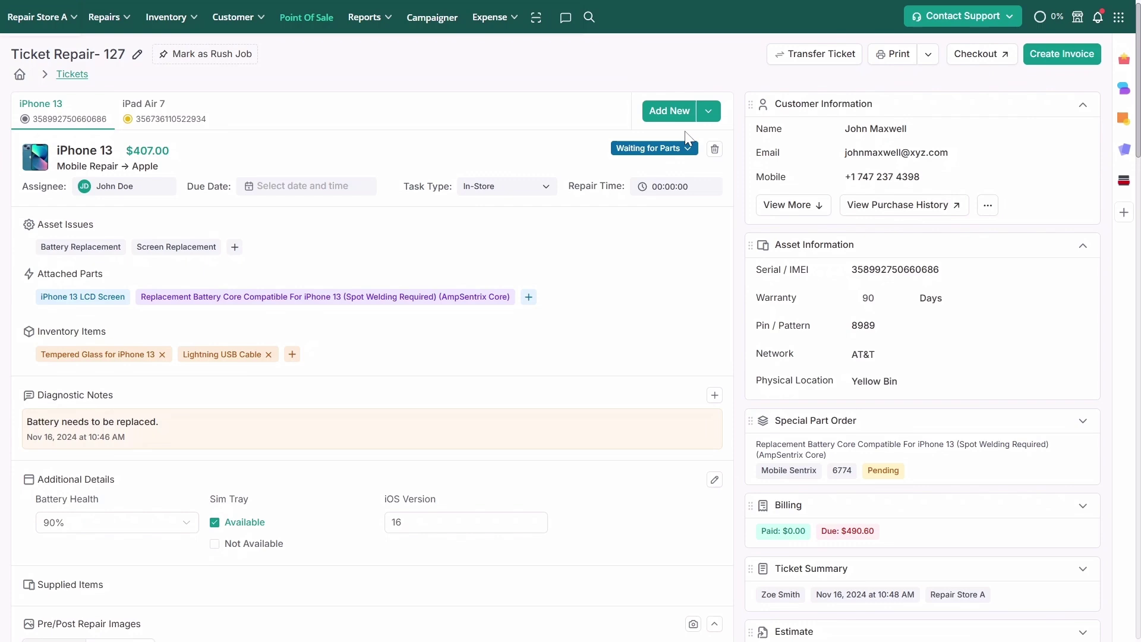
Post a staff comment via Comments reading 'Help required for iPhone 13 Battery Replacement.'
{"action": "scroll", "coordinate": [542, 340], "scroll_direction": "down", "scroll_amount": 8}
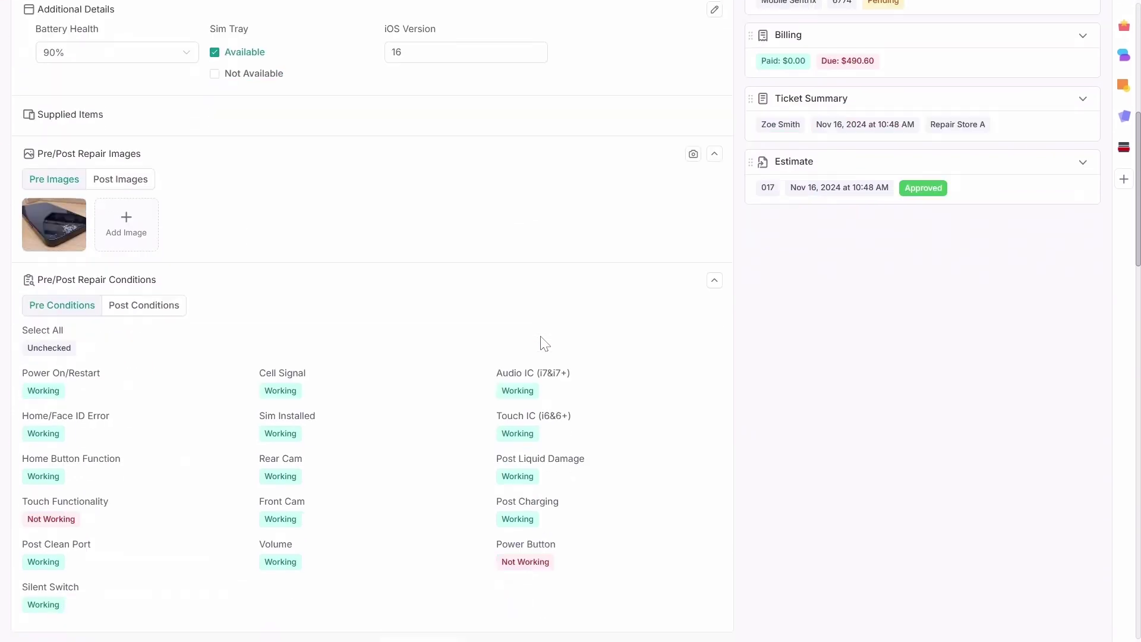
{"action": "scroll", "coordinate": [545, 343], "scroll_direction": "down", "scroll_amount": 8}
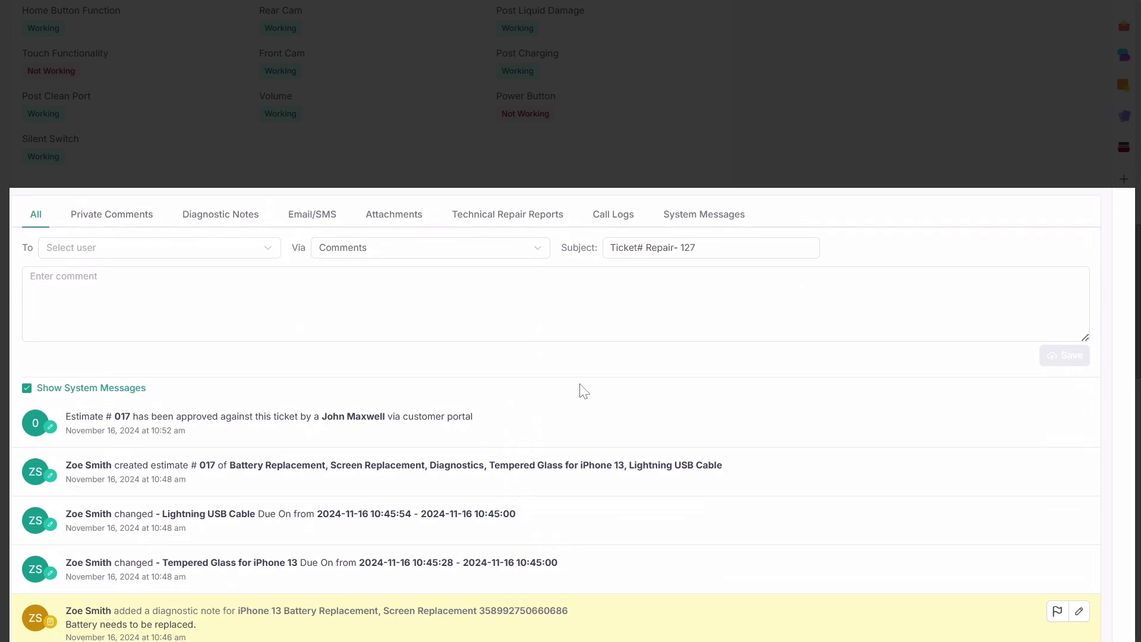
{"action": "scroll", "coordinate": [581, 391], "scroll_direction": "up", "scroll_amount": 4}
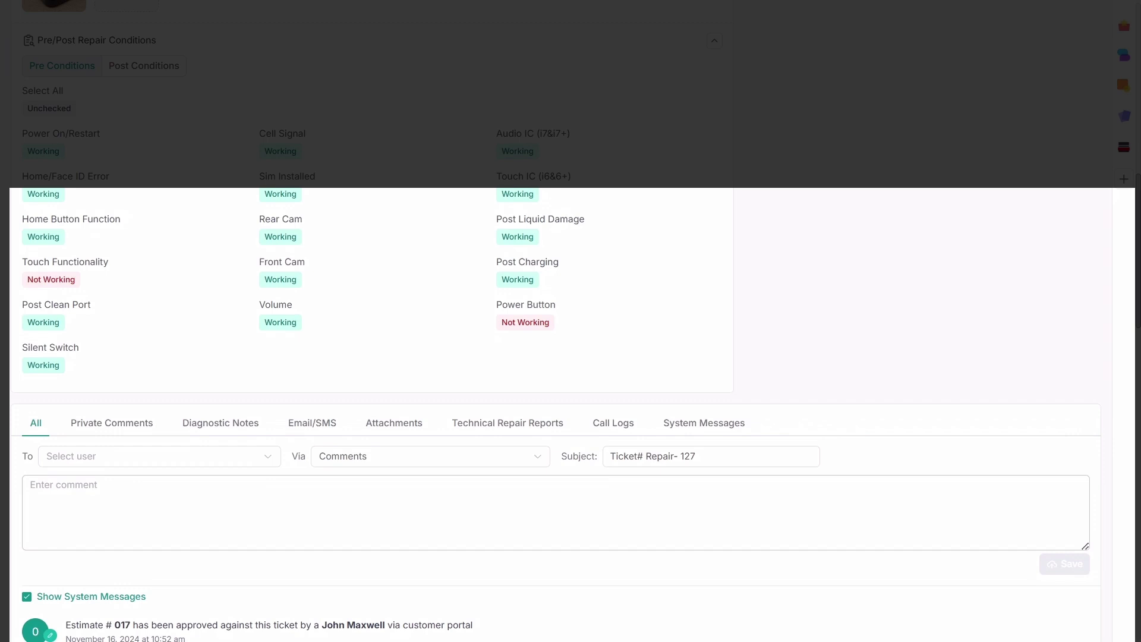
{"action": "left_click", "coordinate": [77, 456]}
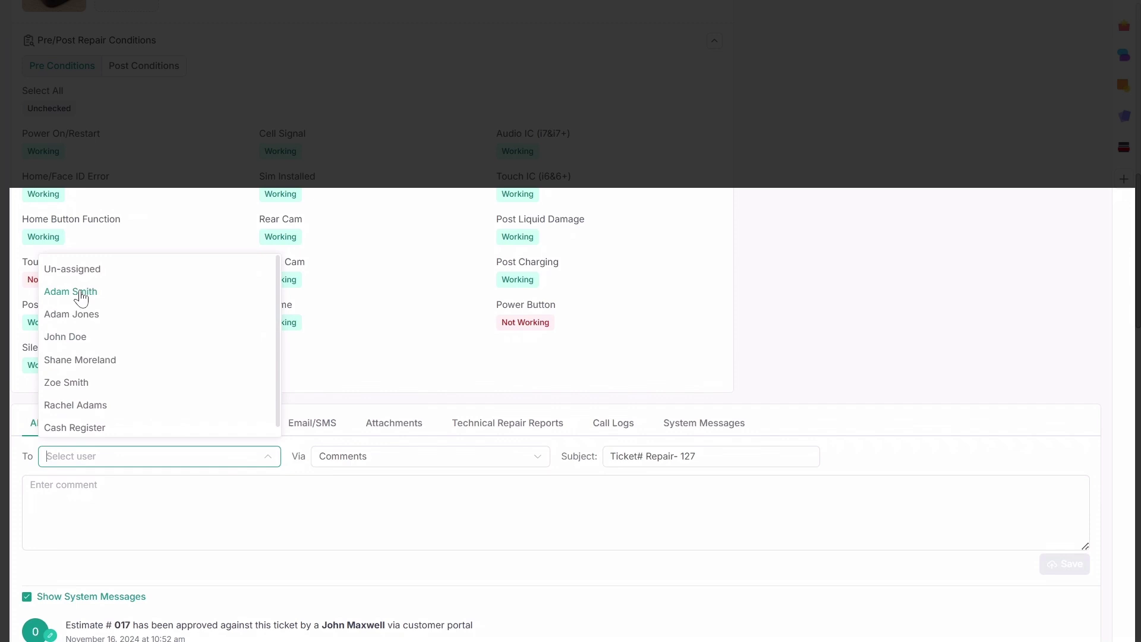
{"action": "left_click", "coordinate": [80, 292]}
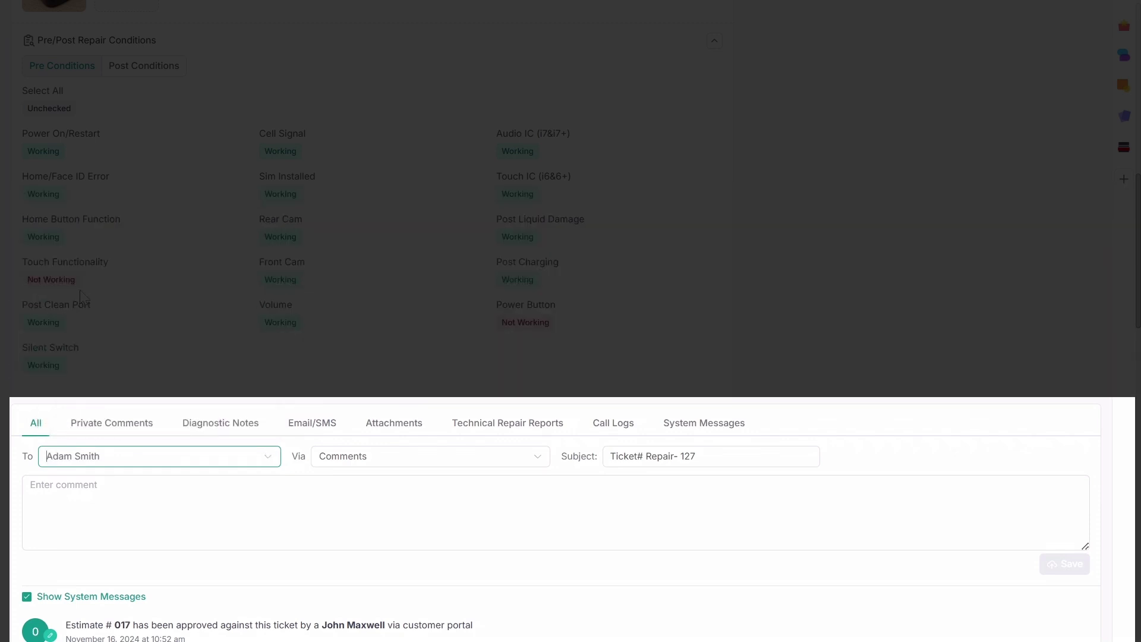
{"action": "left_click", "coordinate": [370, 464]}
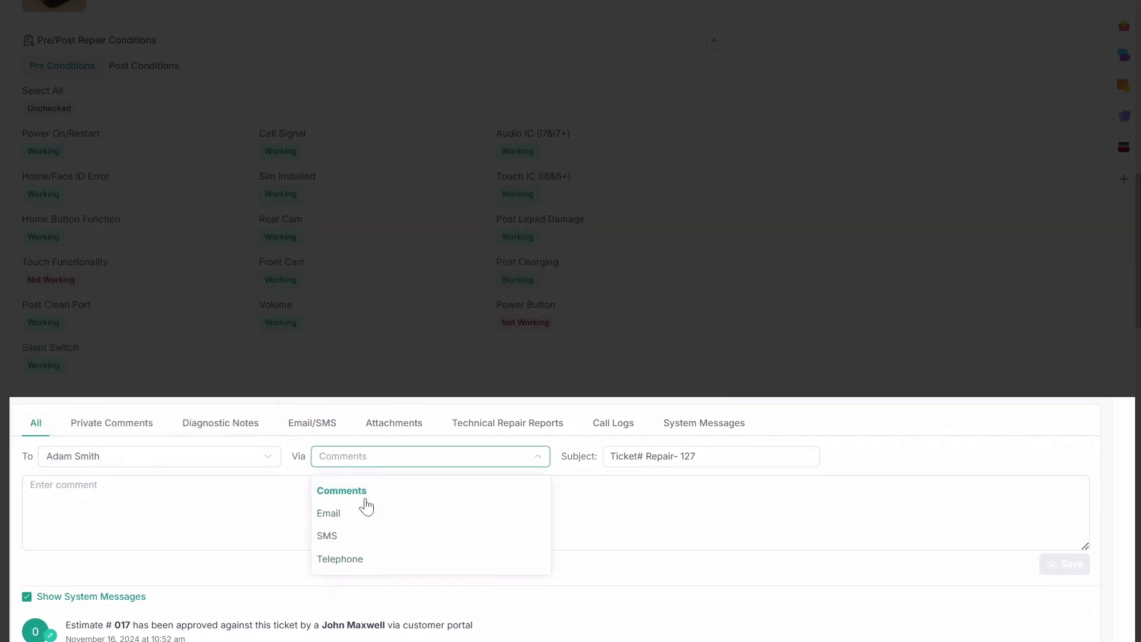
{"action": "left_click", "coordinate": [365, 498]}
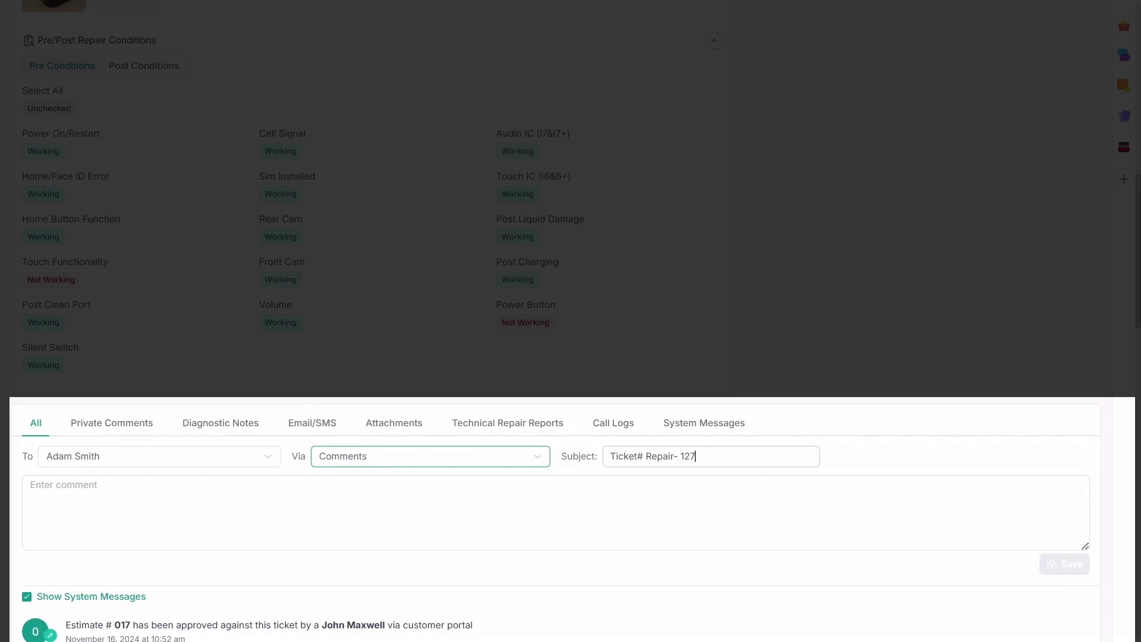
{"action": "left_click", "coordinate": [696, 456]}
{"action": "left_click", "coordinate": [31, 485]}
{"action": "type", "text": "He"}
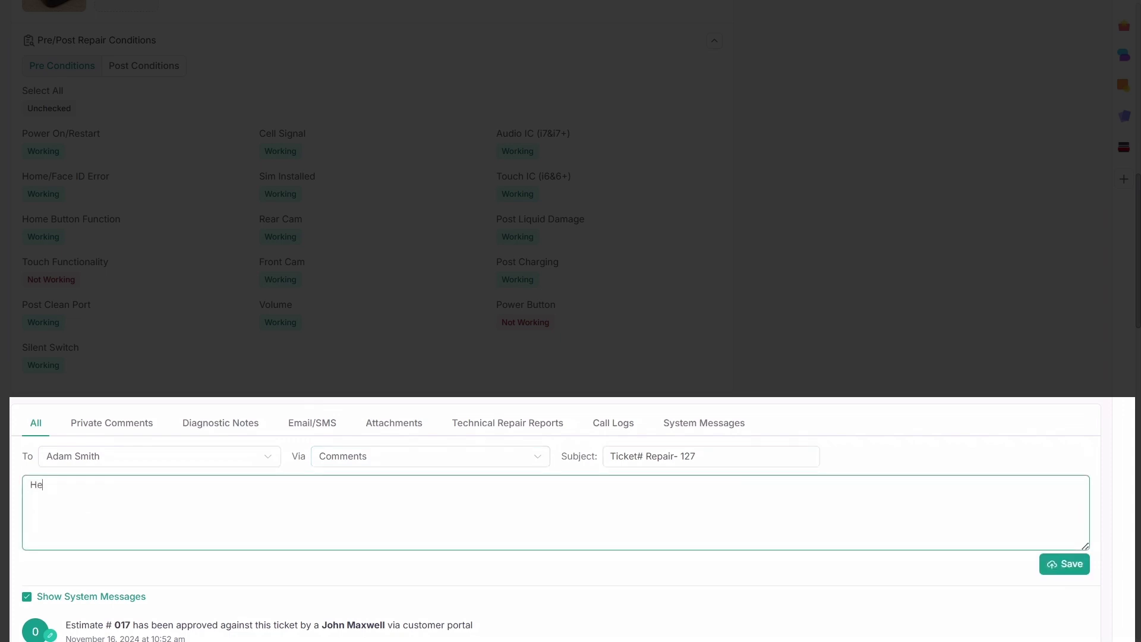
{"action": "type", "text": "lp required for iPhone 13 Battery Rep"}
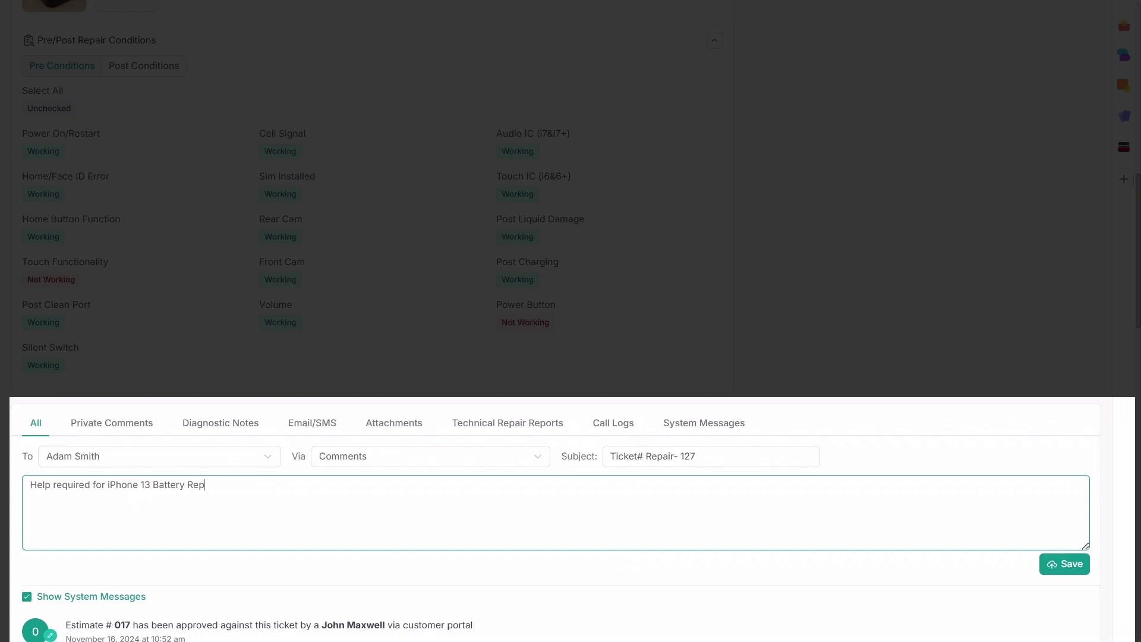
{"action": "type", "text": "lacement."}
{"action": "left_click", "coordinate": [1059, 572]}
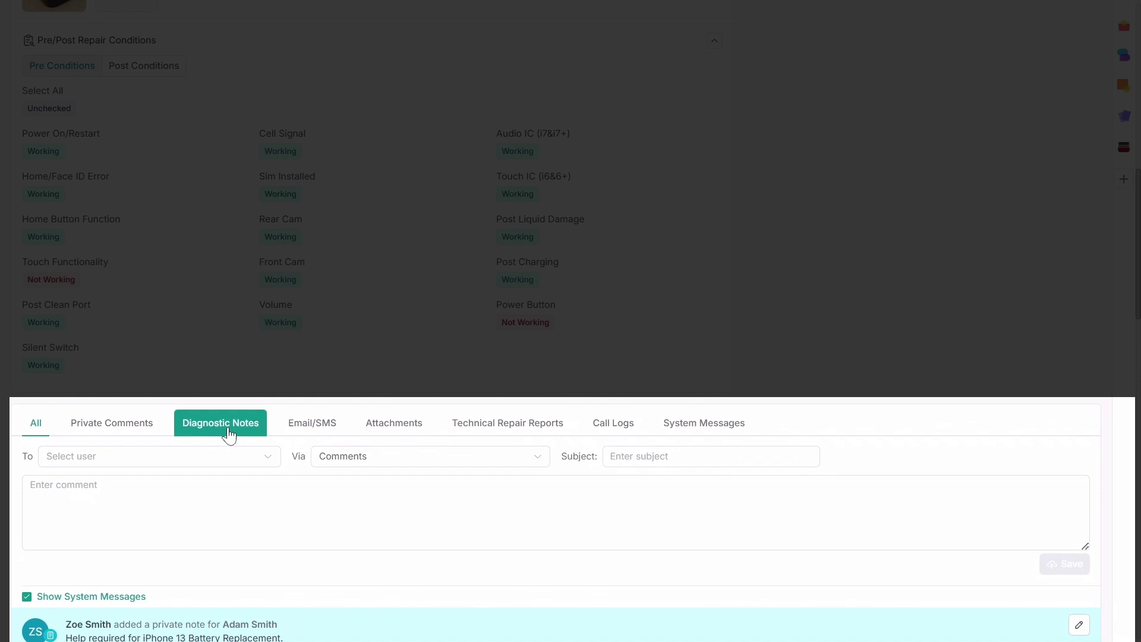
Save the diagnostic note 'Battery draining quickly.'
{"action": "left_click", "coordinate": [227, 430]}
{"action": "type", "text": "Battery draining quickly."}
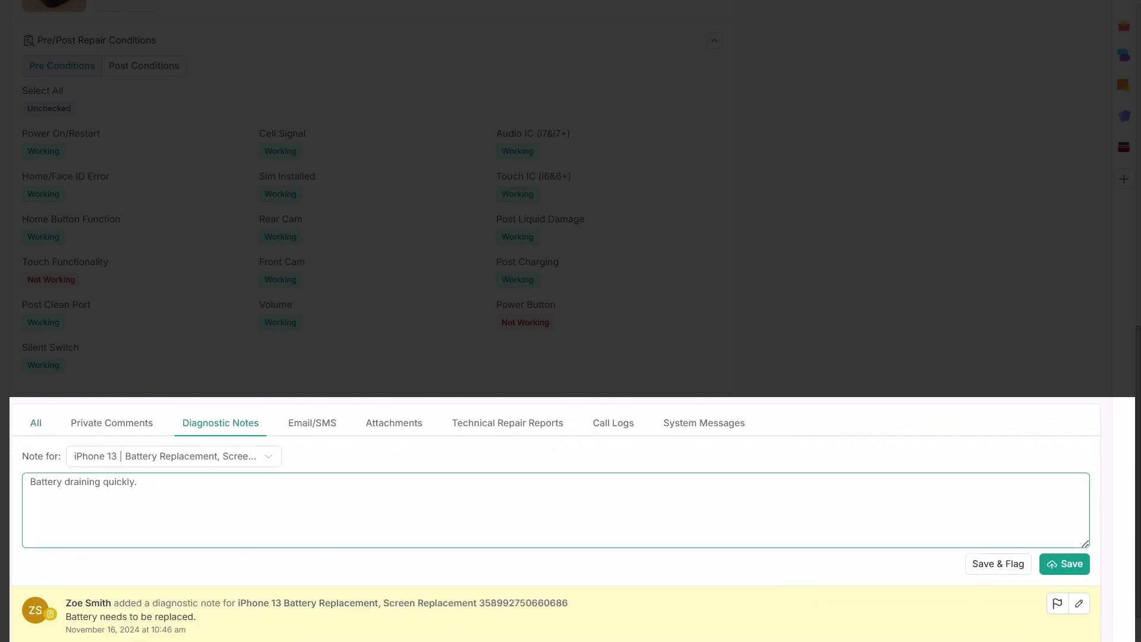
{"action": "left_click", "coordinate": [1065, 563]}
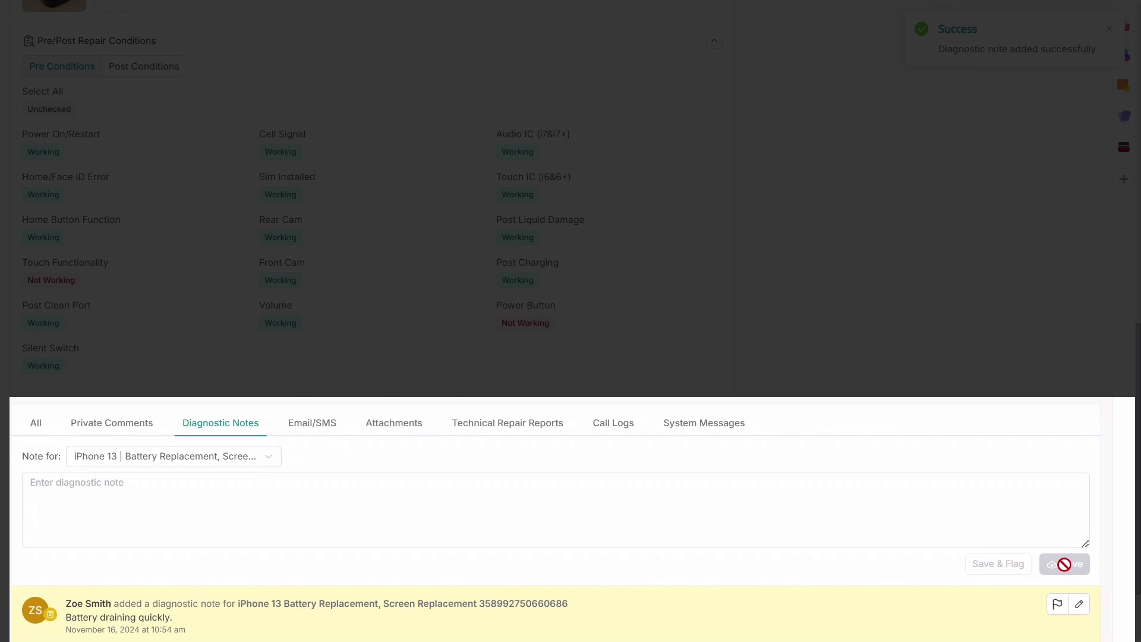
Prepare a Repair In Progress customer email with the pre-repair photo attached
{"action": "left_click", "coordinate": [297, 433]}
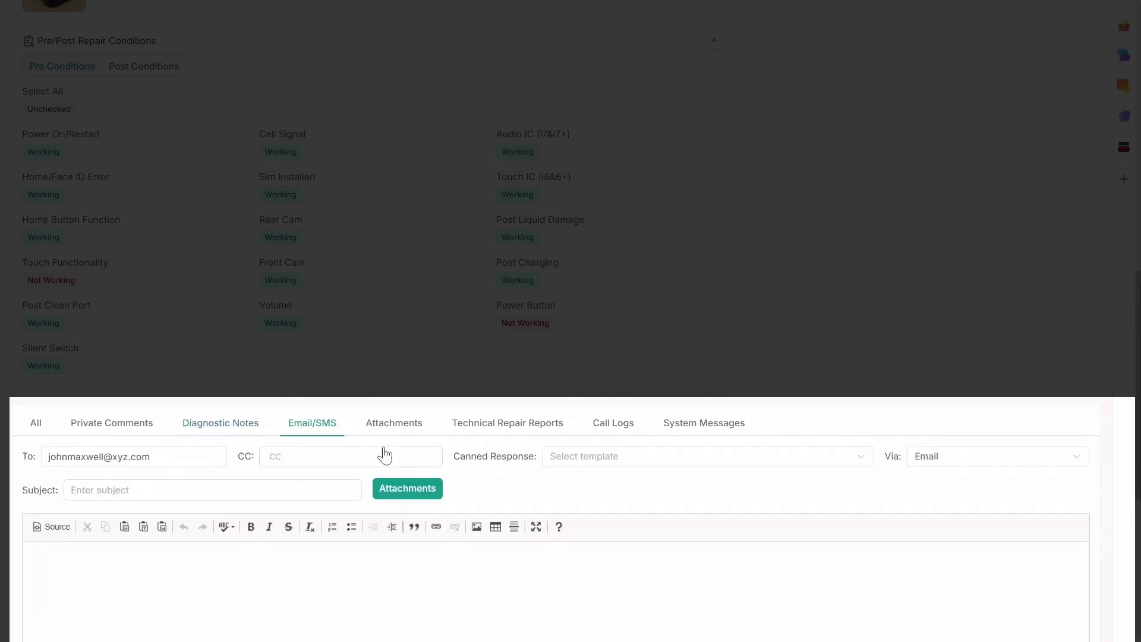
{"action": "left_click", "coordinate": [595, 456]}
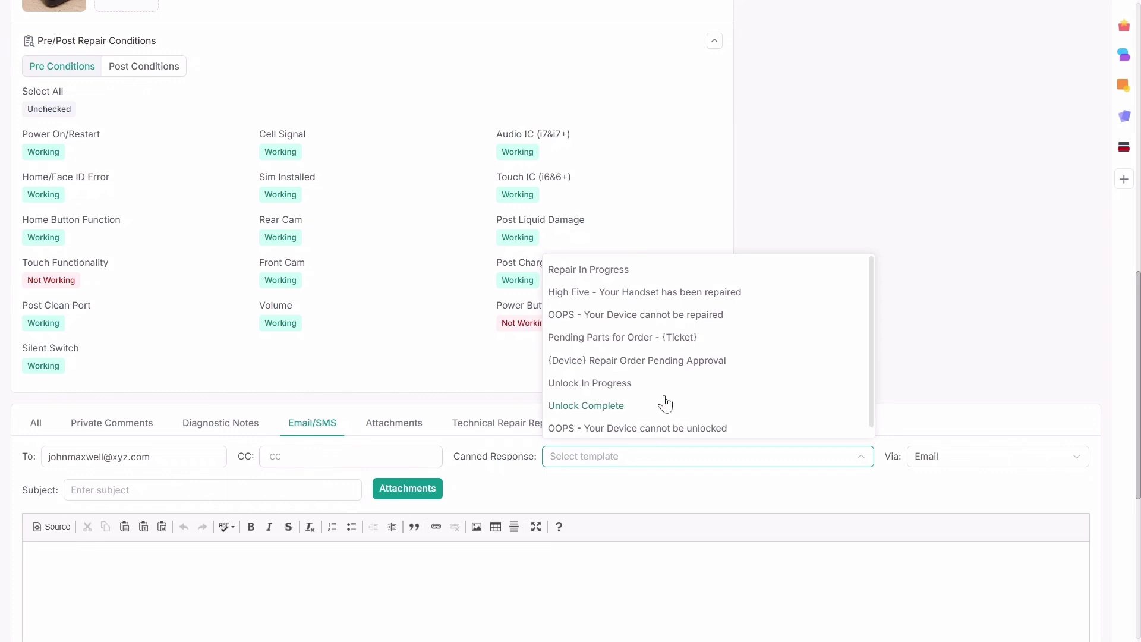
{"action": "left_click", "coordinate": [628, 275]}
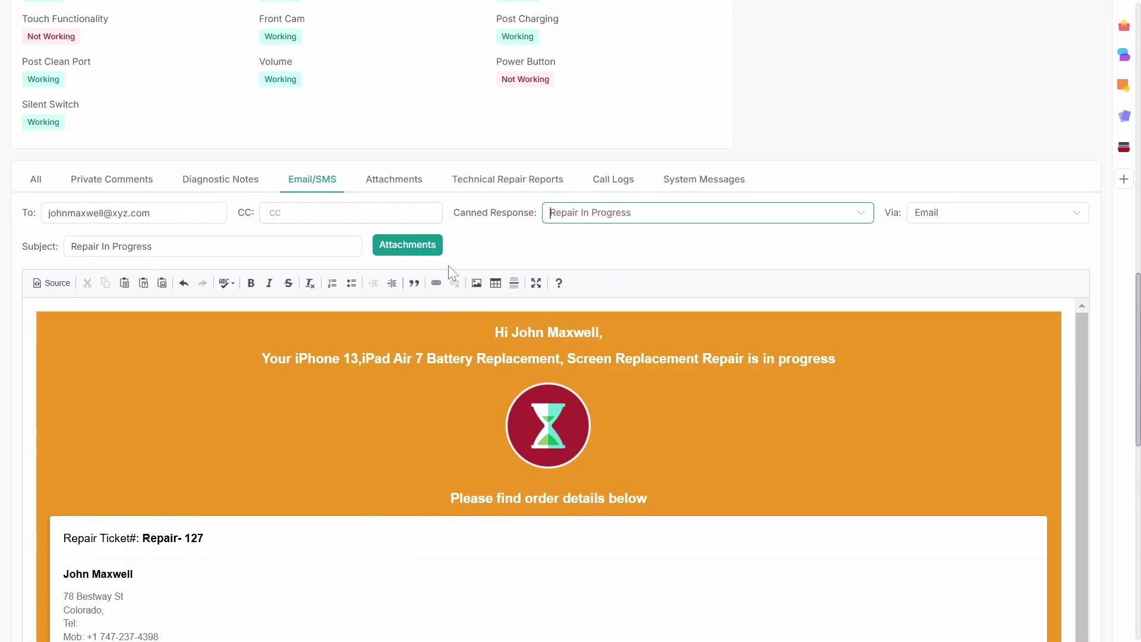
{"action": "left_click", "coordinate": [408, 248]}
{"action": "left_click", "coordinate": [362, 230]}
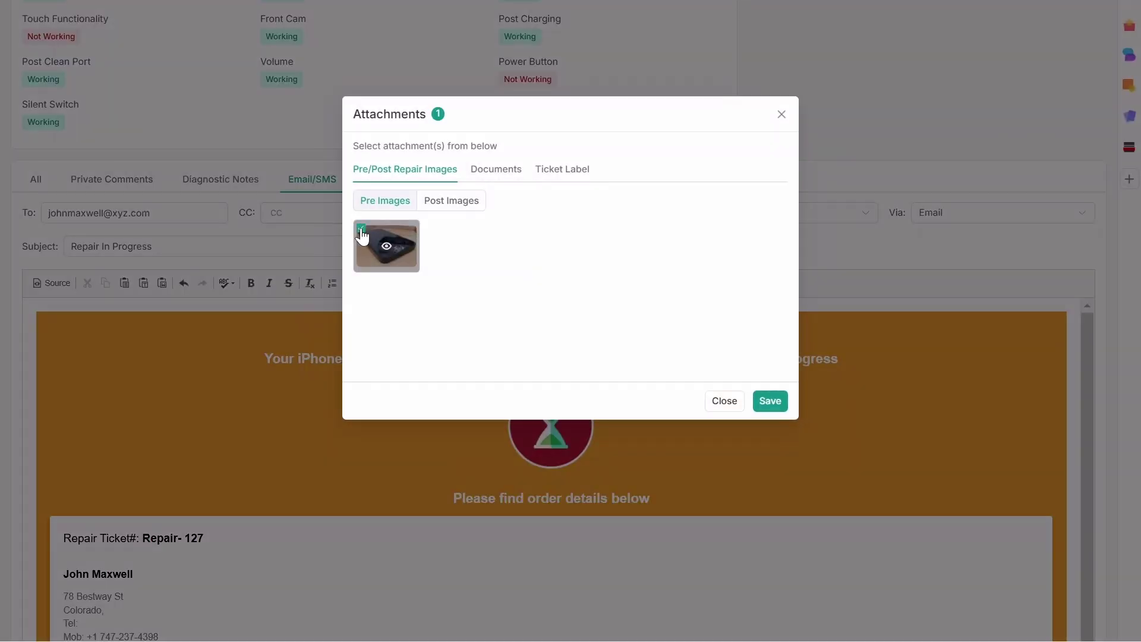
{"action": "left_click", "coordinate": [773, 399]}
{"action": "left_click", "coordinate": [405, 333]}
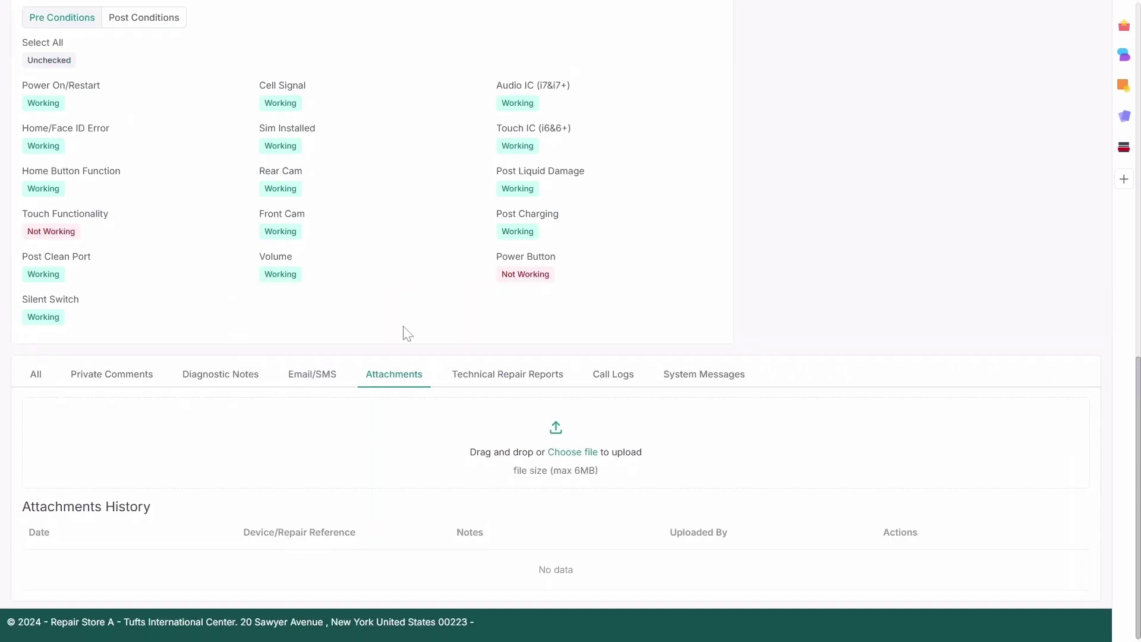
Upload Ticket Repair - 127 to the battery and screen repair with note 'Additional observations attached.'
{"action": "left_click", "coordinate": [580, 459]}
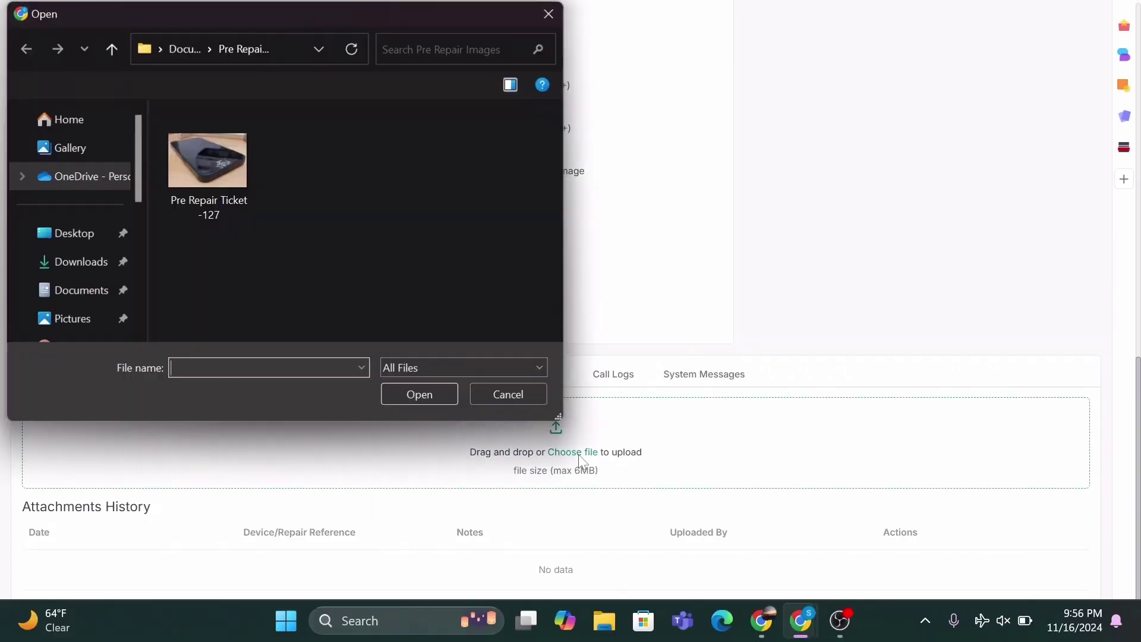
{"action": "left_click", "coordinate": [411, 398]}
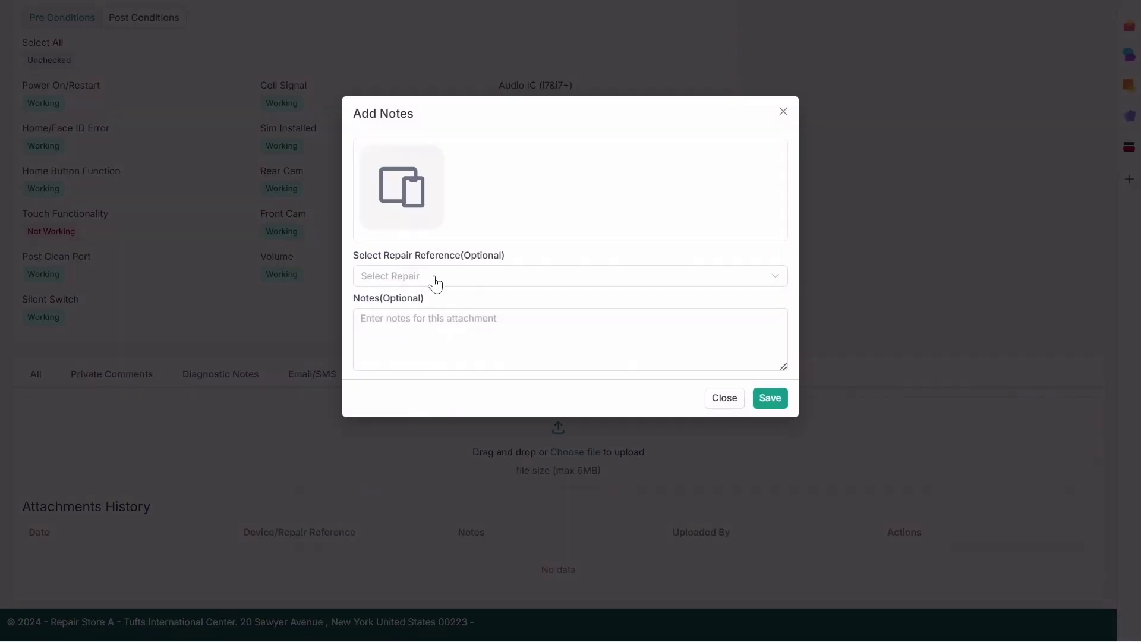
{"action": "left_click", "coordinate": [434, 282]}
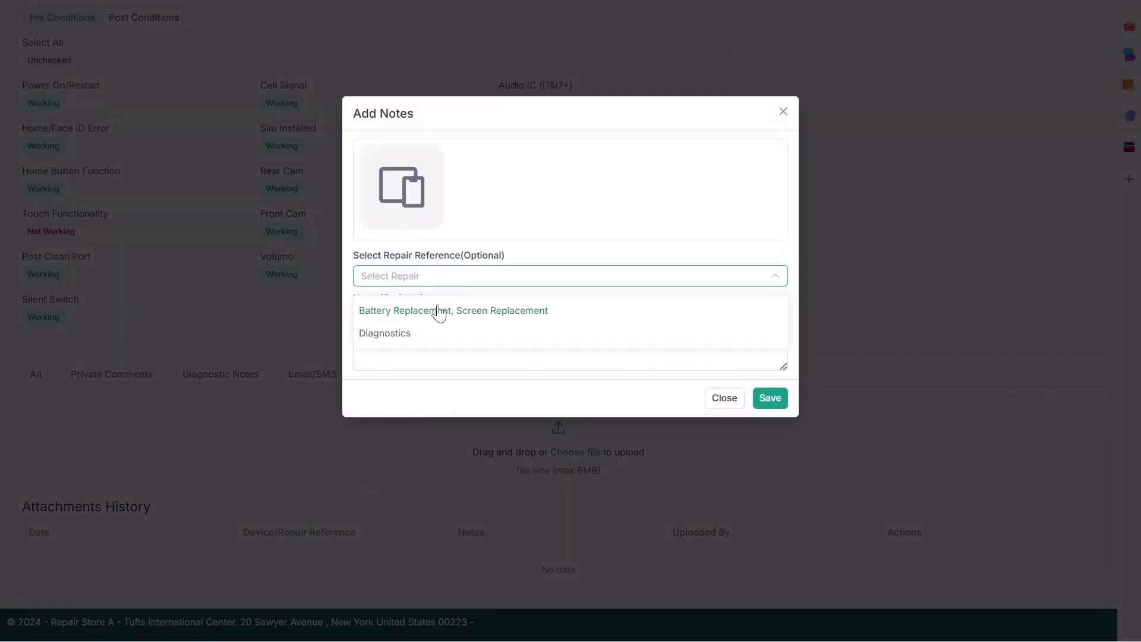
{"action": "left_click", "coordinate": [438, 311]}
{"action": "type", "text": "Additional observations attached."}
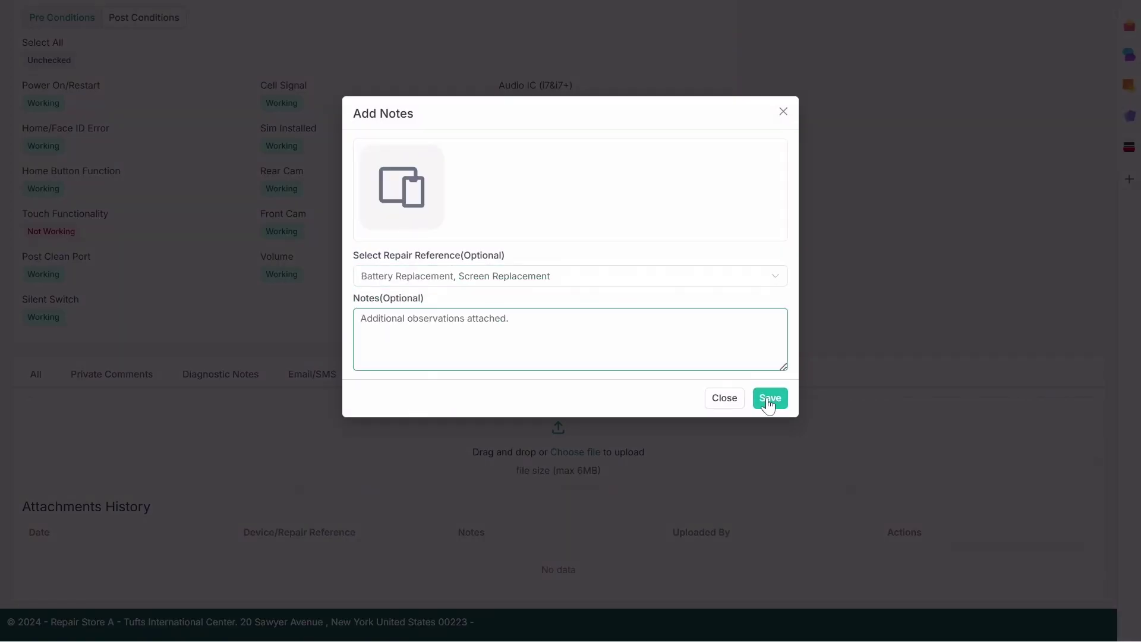
{"action": "left_click", "coordinate": [770, 398]}
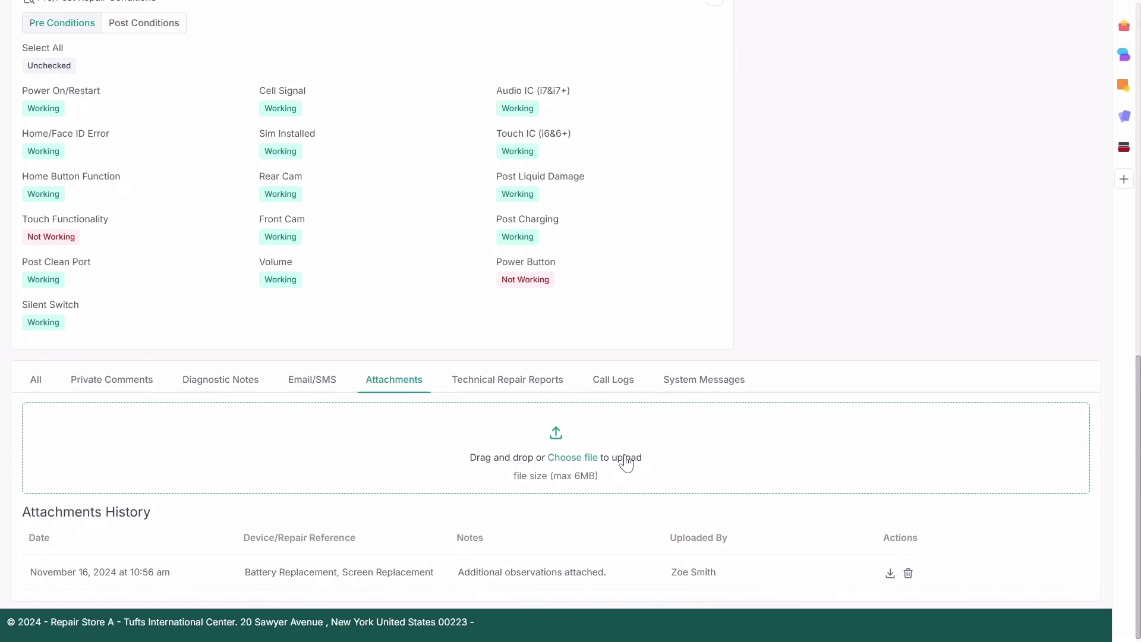
Paste the prepared report into Technical Repair Reports
{"action": "left_click", "coordinate": [507, 379]}
{"action": "left_click", "coordinate": [227, 495]}
{"action": "key", "text": "ctrl+v"}
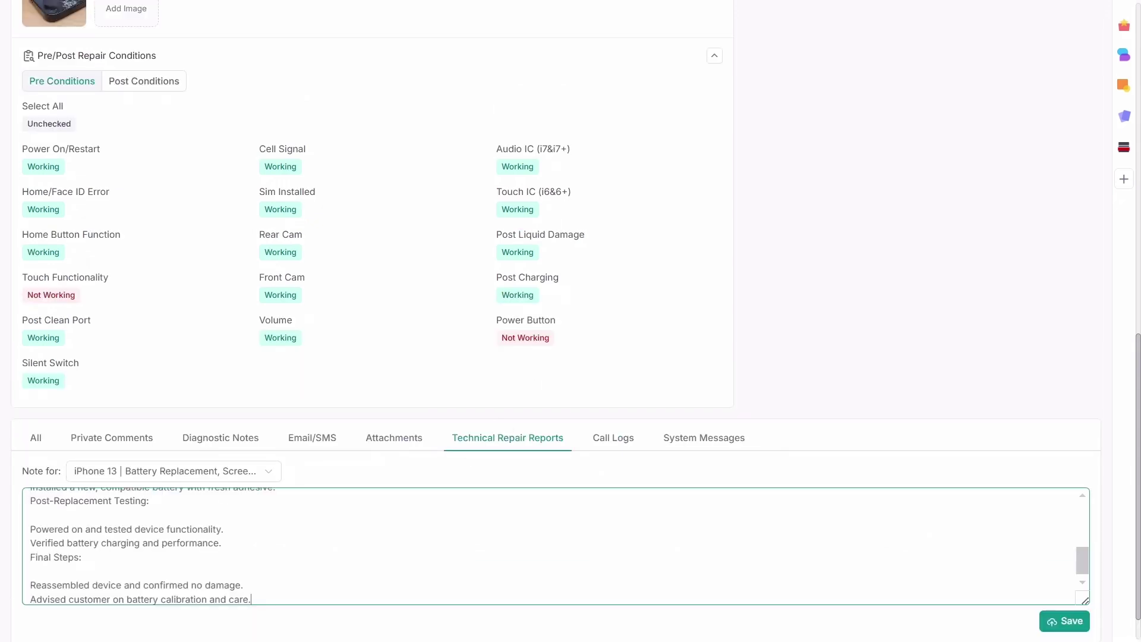
{"action": "scroll", "coordinate": [556, 546], "scroll_direction": "up", "scroll_amount": 5}
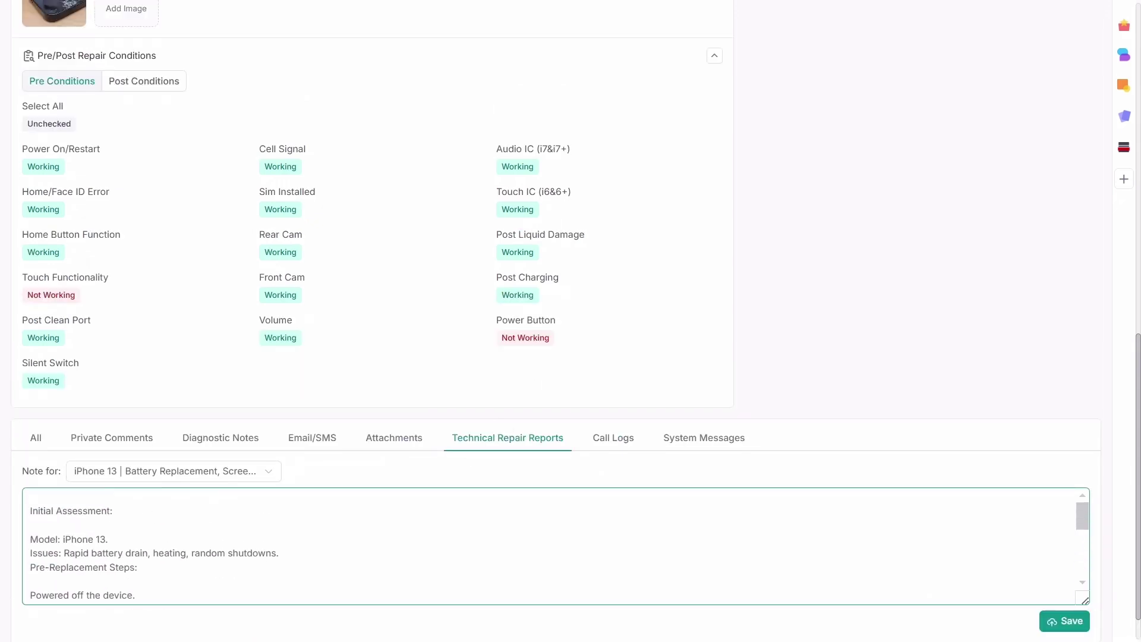
Save the iPhone 13 technical repair report and view the ticket's empty call log
{"action": "left_click", "coordinate": [1070, 622]}
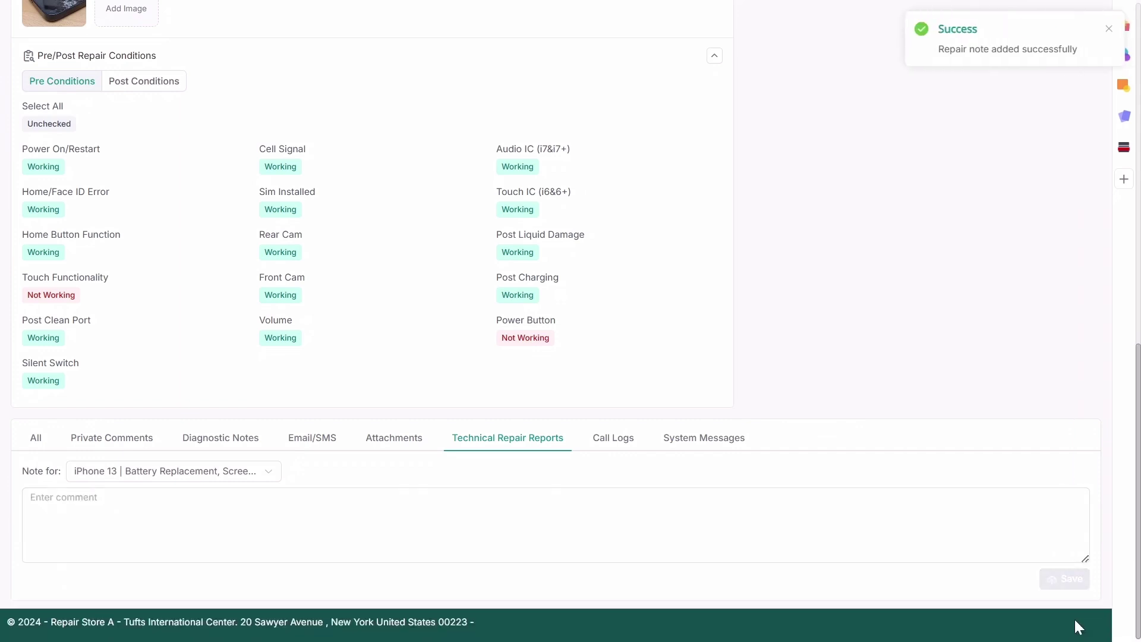
{"action": "left_click", "coordinate": [614, 441]}
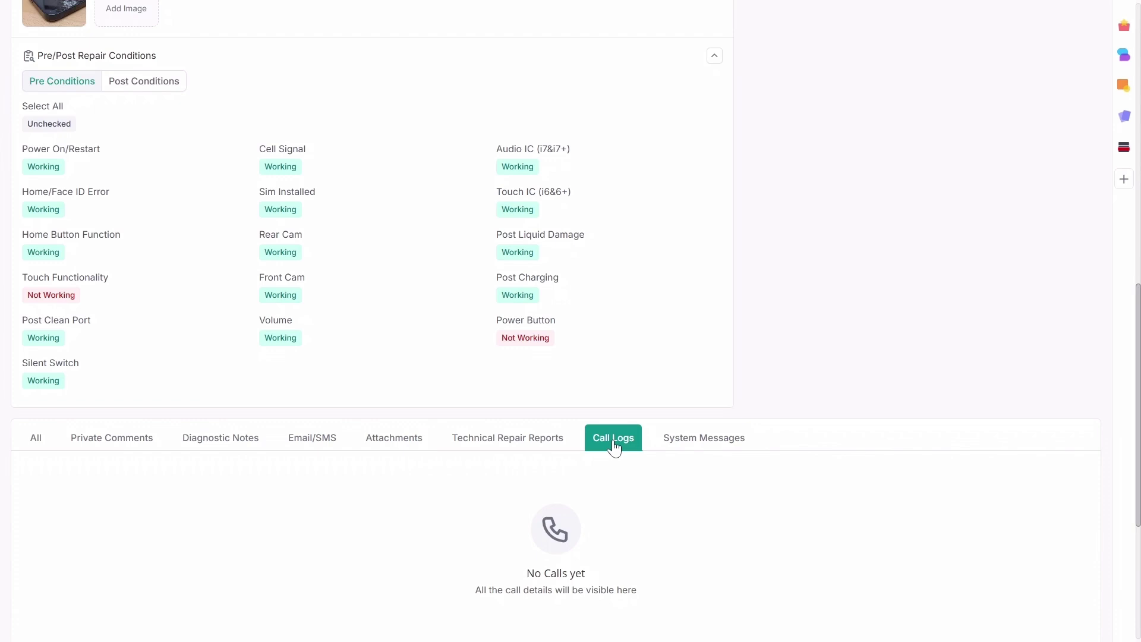
{"action": "scroll", "coordinate": [716, 395], "scroll_direction": "up", "scroll_amount": 8}
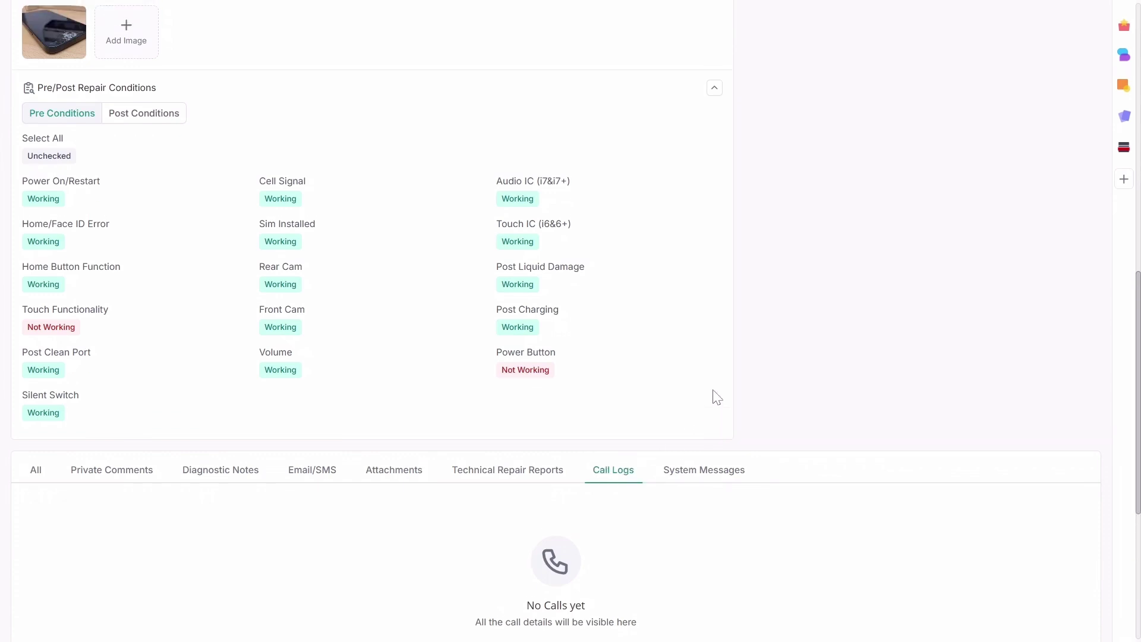
Stop the clock, replace the 01:04:49 clocked entry with 2 h 30 min manual time
{"action": "scroll", "coordinate": [742, 344], "scroll_direction": "up", "scroll_amount": 3}
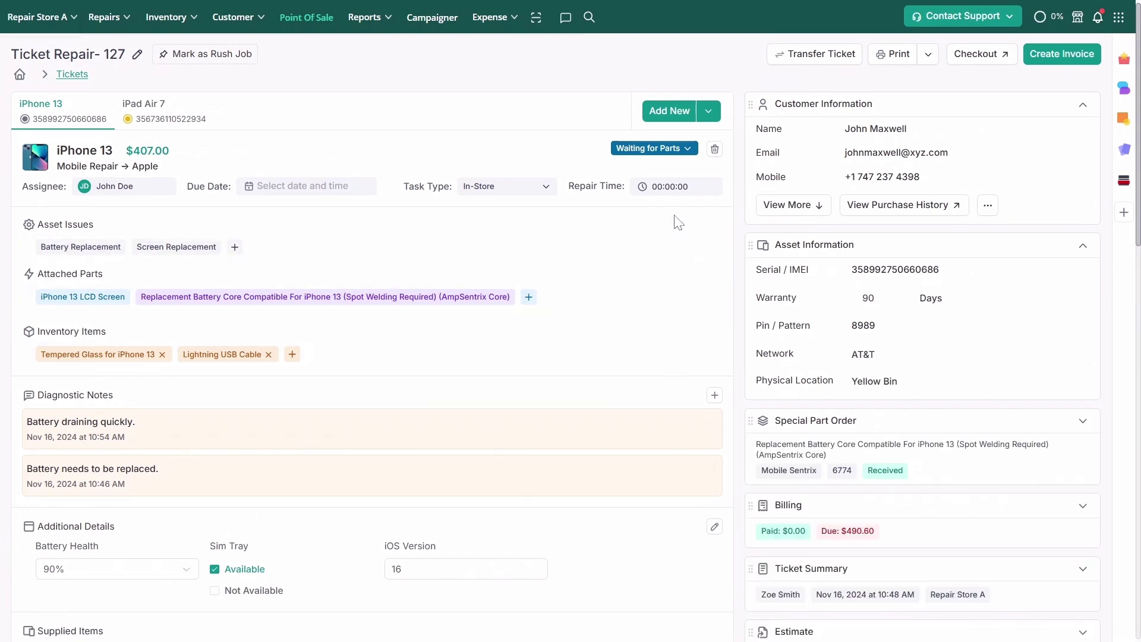
{"action": "left_click", "coordinate": [674, 187]}
{"action": "left_click", "coordinate": [676, 222]}
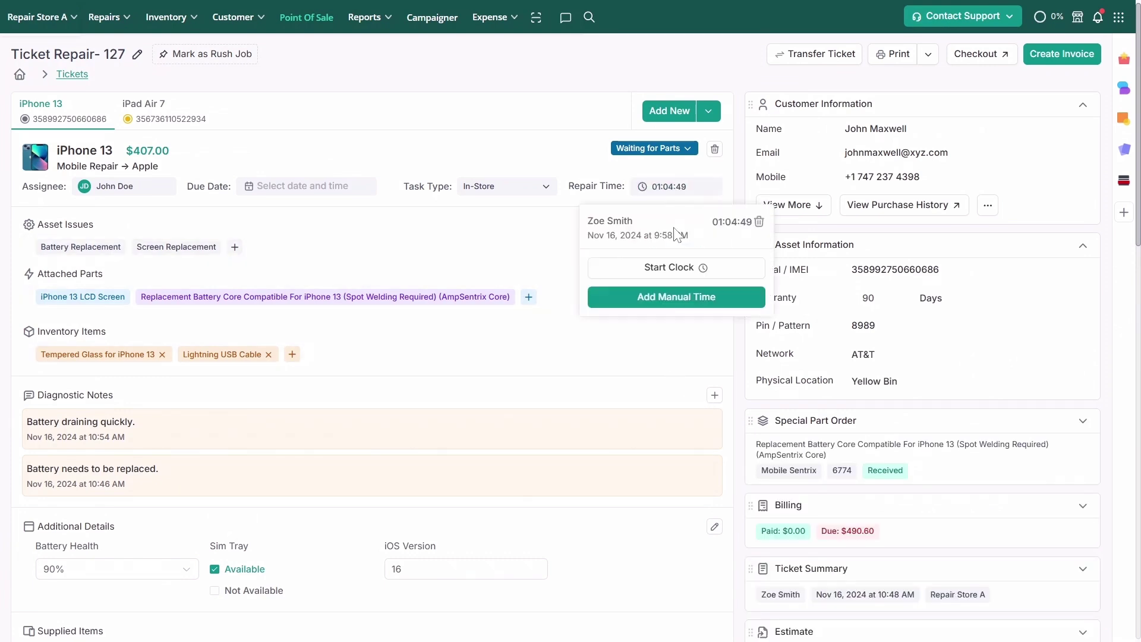
{"action": "left_click", "coordinate": [674, 297]}
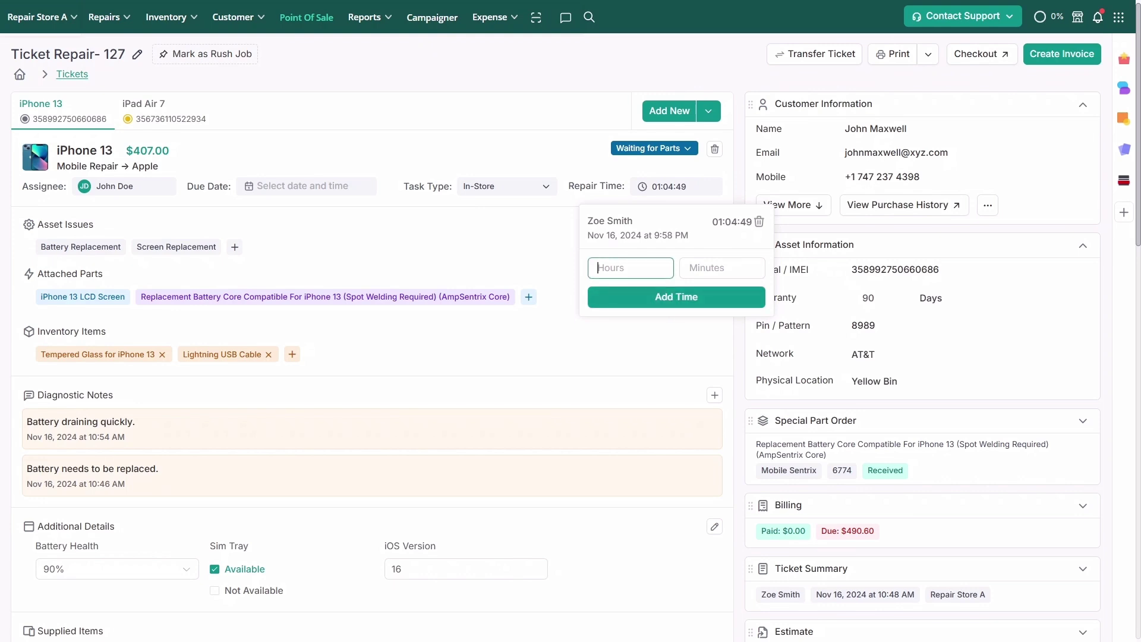
{"action": "type", "text": "2"}
{"action": "key", "text": "Tab"}
{"action": "type", "text": "30"}
{"action": "left_click", "coordinate": [761, 222]}
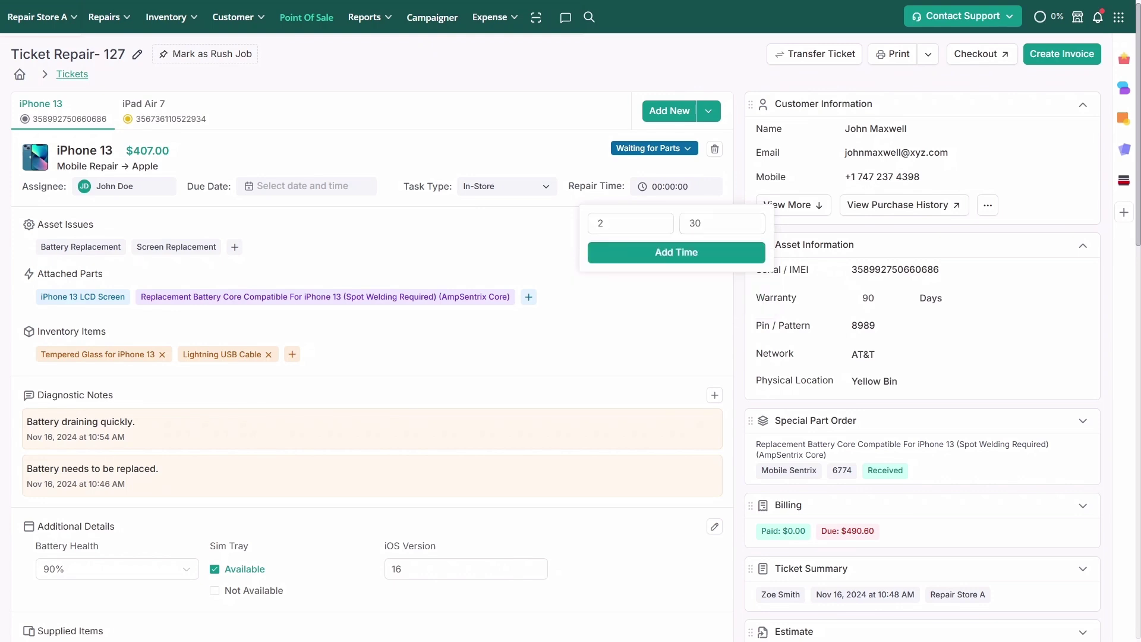
{"action": "left_click", "coordinate": [681, 250]}
Set the iPhone 13 repair status to Repaired
{"action": "left_click", "coordinate": [685, 153]}
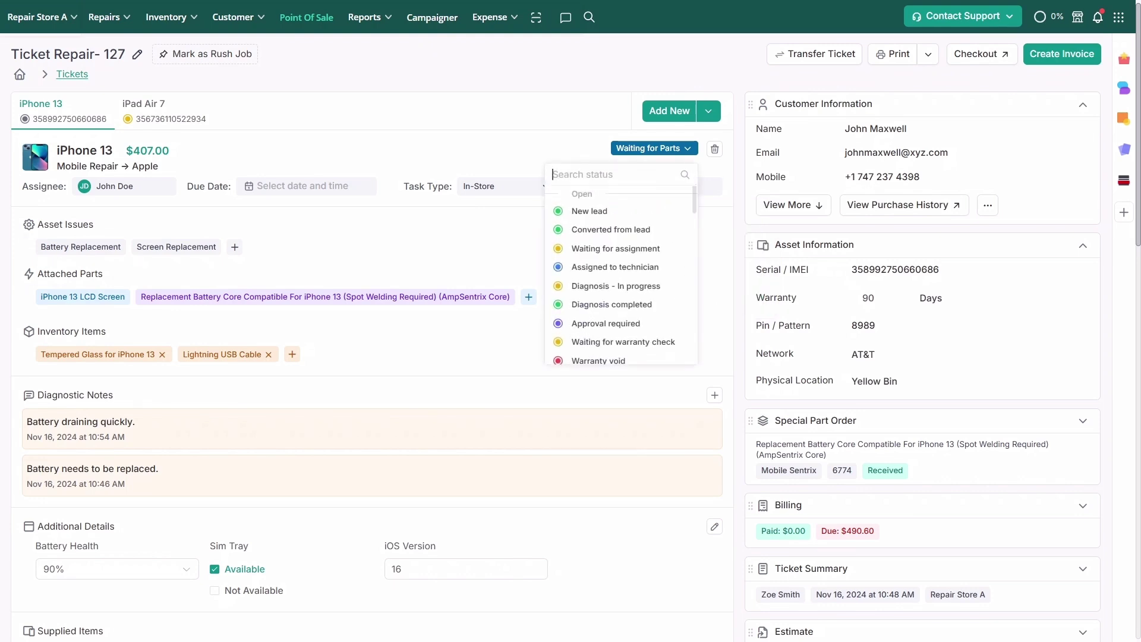
{"action": "type", "text": "rep"}
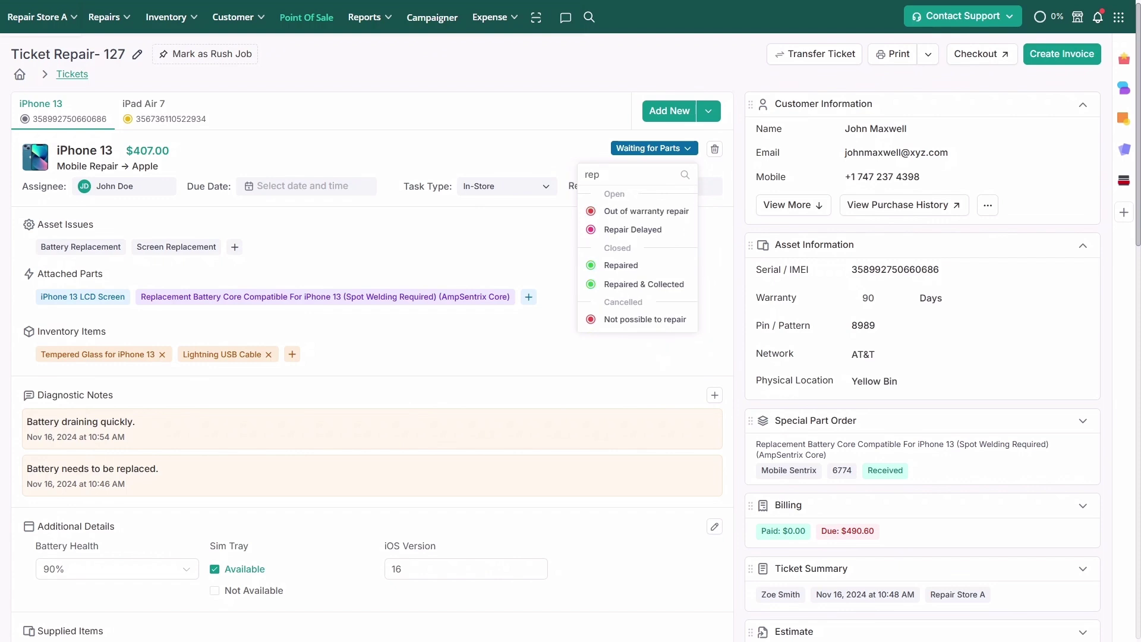
{"action": "left_click", "coordinate": [652, 269]}
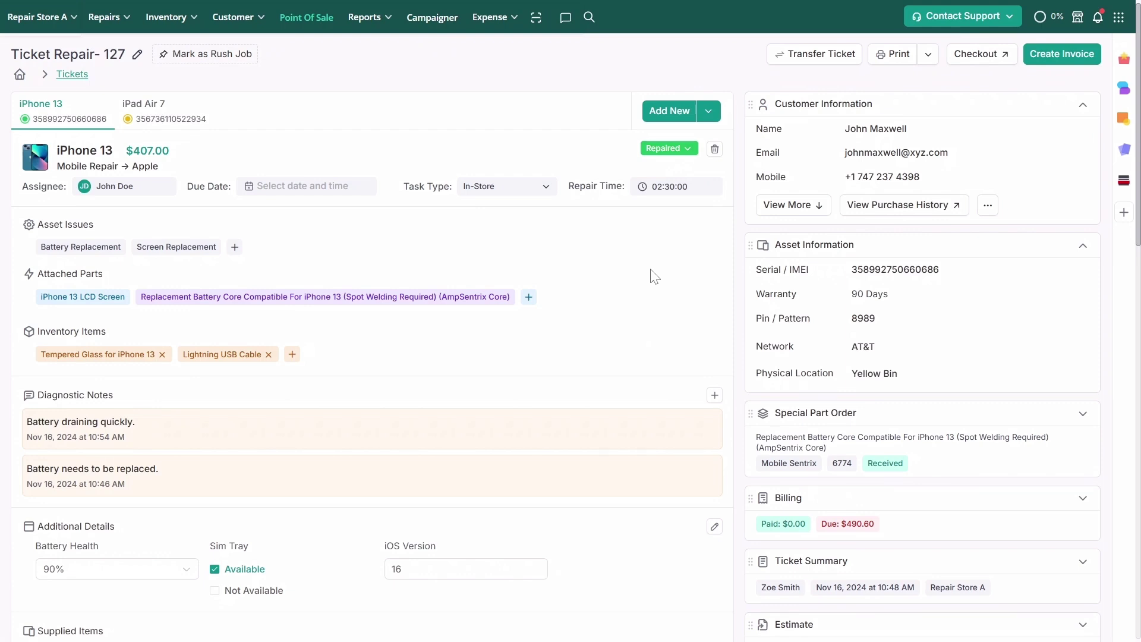
Expand and collapse the Special Part Order, Billing, Ticket Summary and Estimate cards to review them
{"action": "left_click", "coordinate": [1083, 414]}
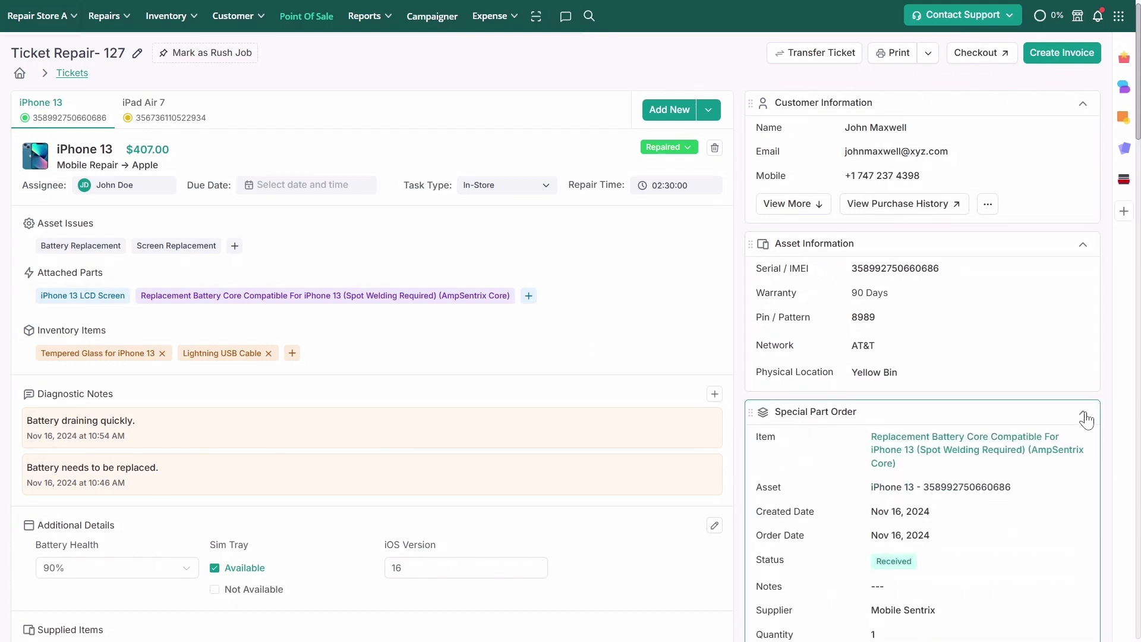
{"action": "left_click", "coordinate": [1083, 414]}
{"action": "scroll", "coordinate": [1086, 419], "scroll_direction": "down", "scroll_amount": 1}
{"action": "left_click", "coordinate": [1083, 417]}
{"action": "left_click", "coordinate": [1086, 424]}
{"action": "scroll", "coordinate": [1090, 434], "scroll_direction": "down", "scroll_amount": 1}
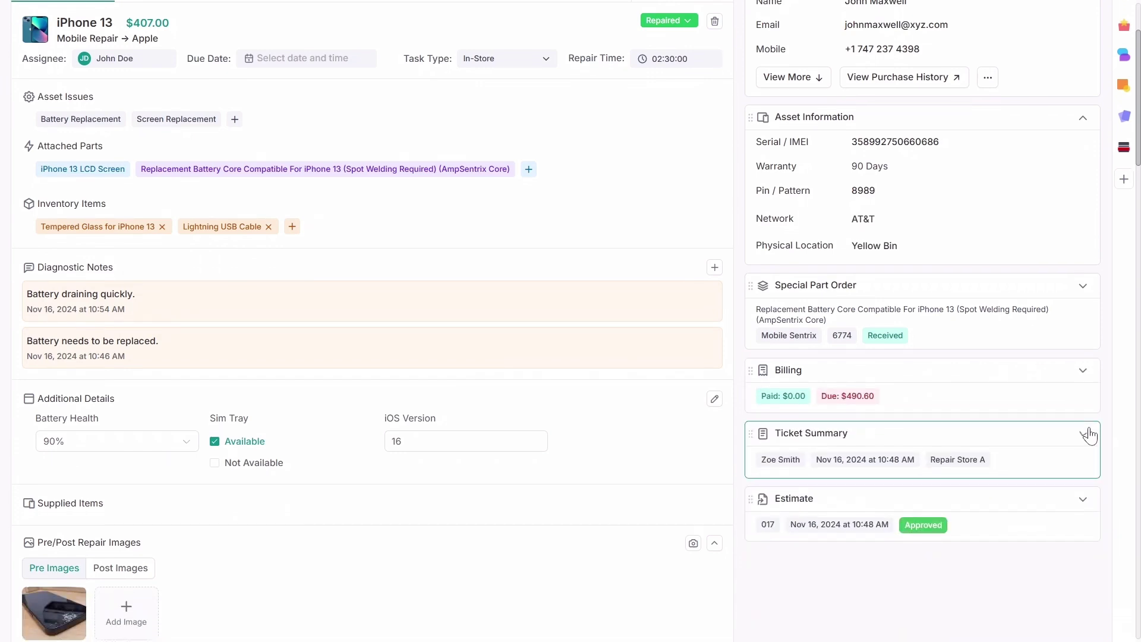
{"action": "left_click", "coordinate": [1083, 433]}
{"action": "scroll", "coordinate": [1092, 357], "scroll_direction": "down", "scroll_amount": 3}
{"action": "left_click", "coordinate": [1083, 264]}
{"action": "left_click", "coordinate": [1083, 327]}
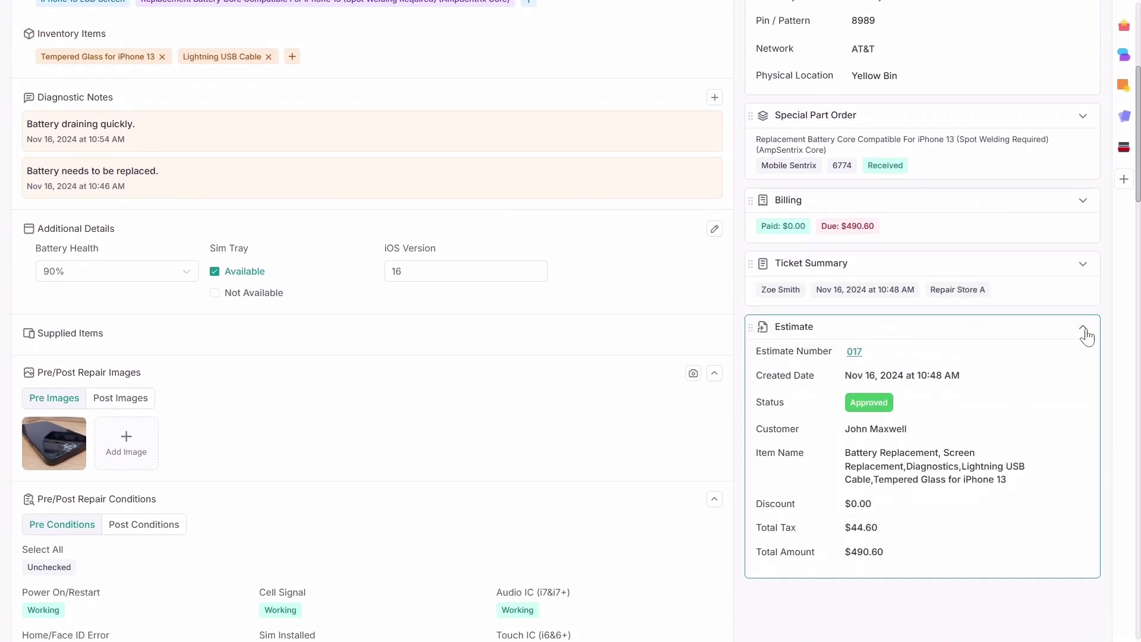
{"action": "left_click", "coordinate": [1086, 332]}
Drag Billing above Special Part Order and Ticket Summary up under Customer Information
{"action": "scroll", "coordinate": [1083, 333], "scroll_direction": "up", "scroll_amount": 5}
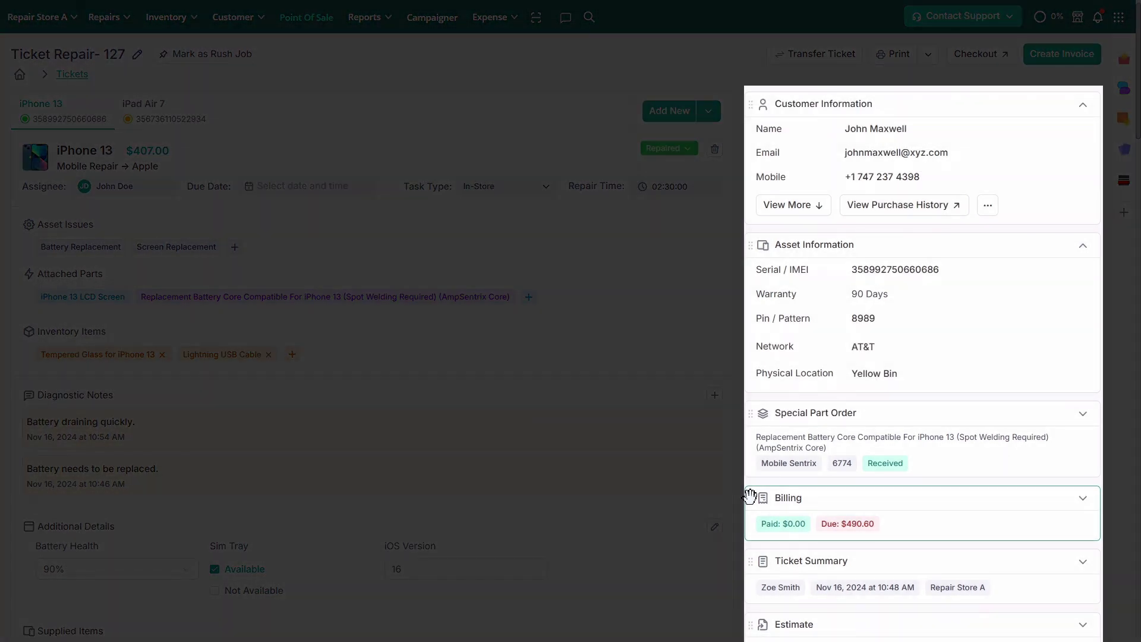
{"action": "left_click_drag", "start_coordinate": [750, 496], "coordinate": [748, 407]}
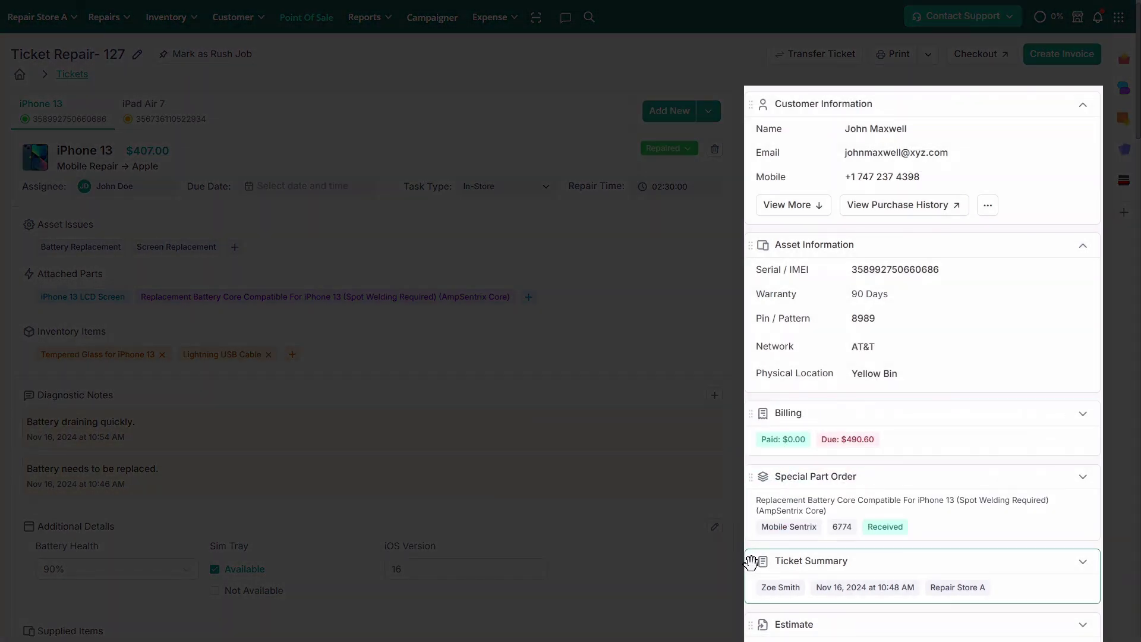
{"action": "left_click_drag", "start_coordinate": [750, 560], "coordinate": [746, 287]}
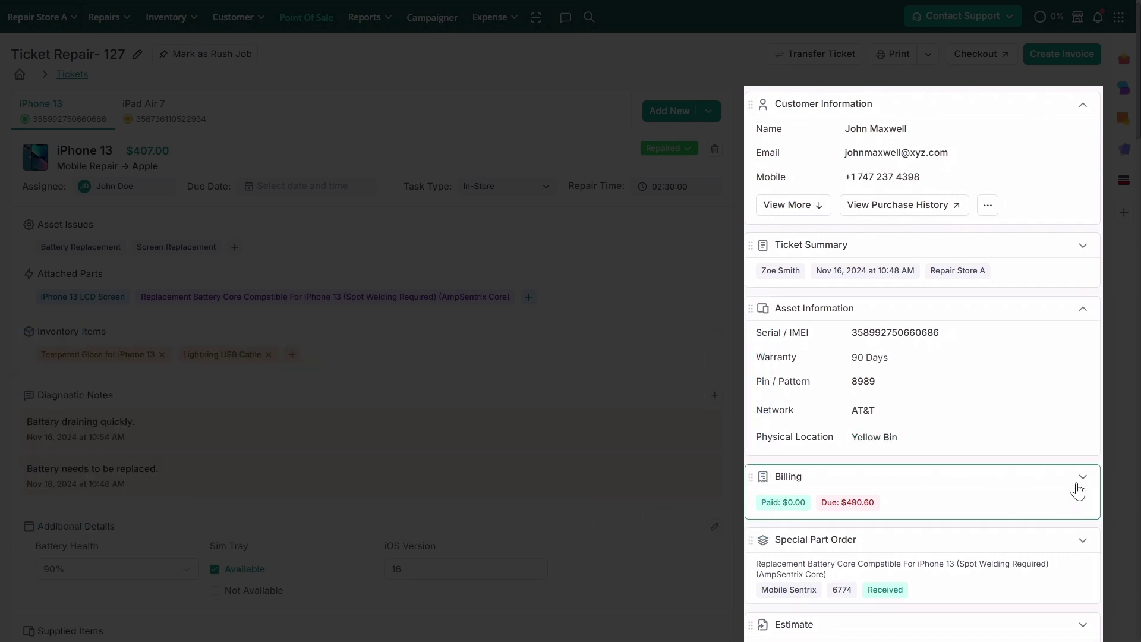
Expand the billing line items and totals breakdown, and open the Lightning USB Cable line
{"action": "left_click", "coordinate": [1078, 490]}
{"action": "scroll", "coordinate": [1080, 490], "scroll_direction": "down", "scroll_amount": 4}
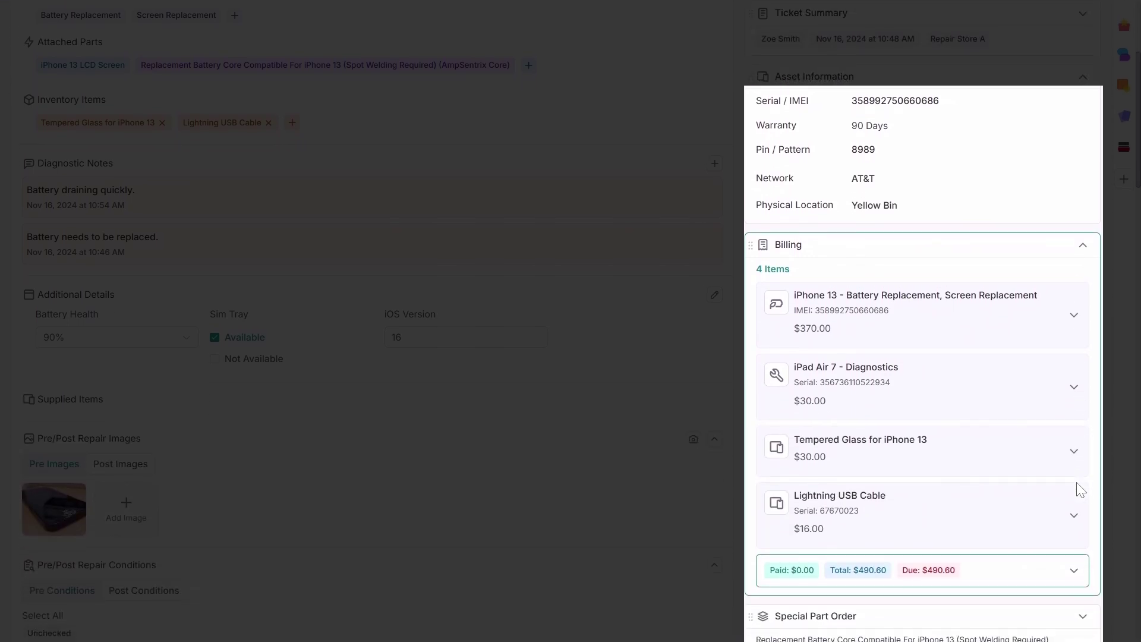
{"action": "scroll", "coordinate": [1080, 491], "scroll_direction": "down", "scroll_amount": 1}
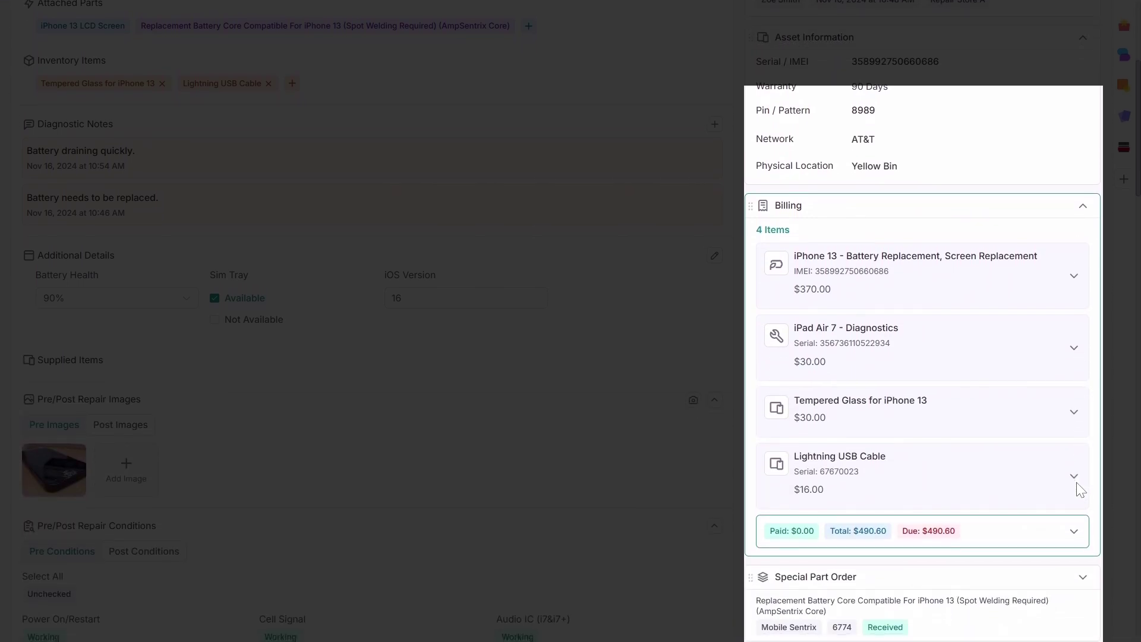
{"action": "left_click", "coordinate": [1078, 537]}
{"action": "scroll", "coordinate": [1081, 537], "scroll_direction": "down", "scroll_amount": 2}
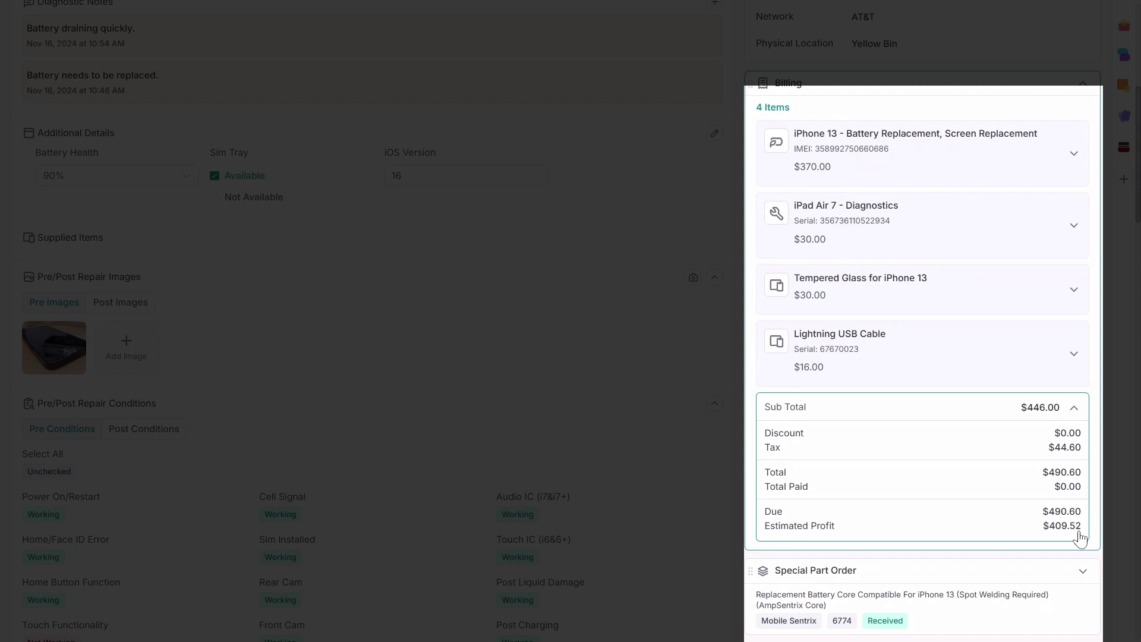
{"action": "left_click", "coordinate": [1077, 357]}
{"action": "scroll", "coordinate": [1077, 357], "scroll_direction": "down", "scroll_amount": 3}
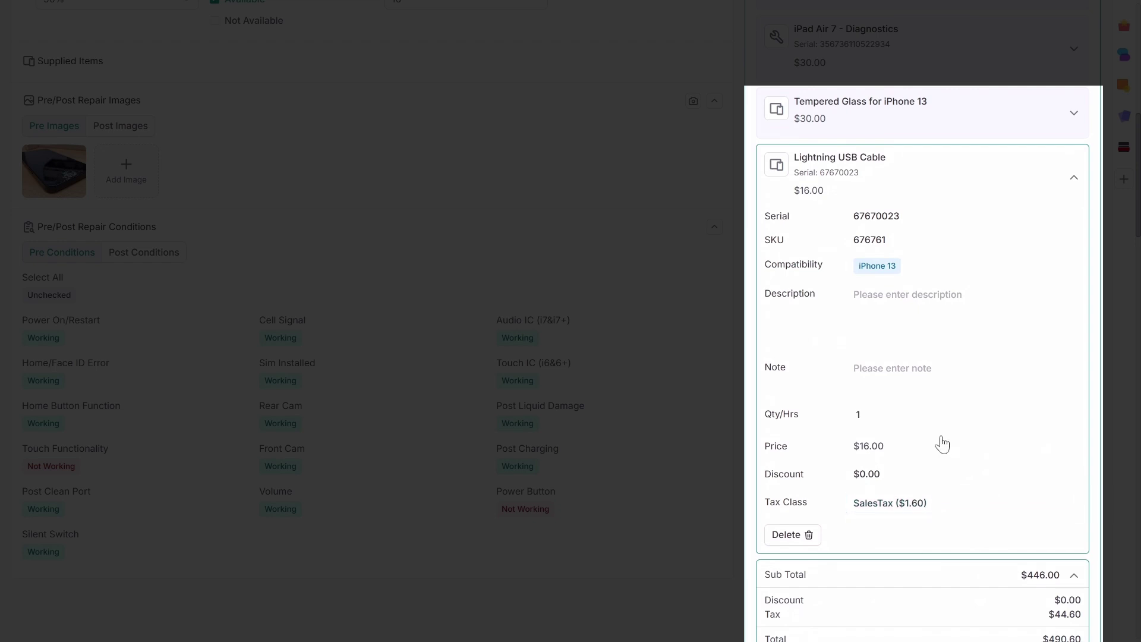
Apply a 20% percentage discount to the Lightning USB Cable
{"action": "left_click", "coordinate": [869, 474]}
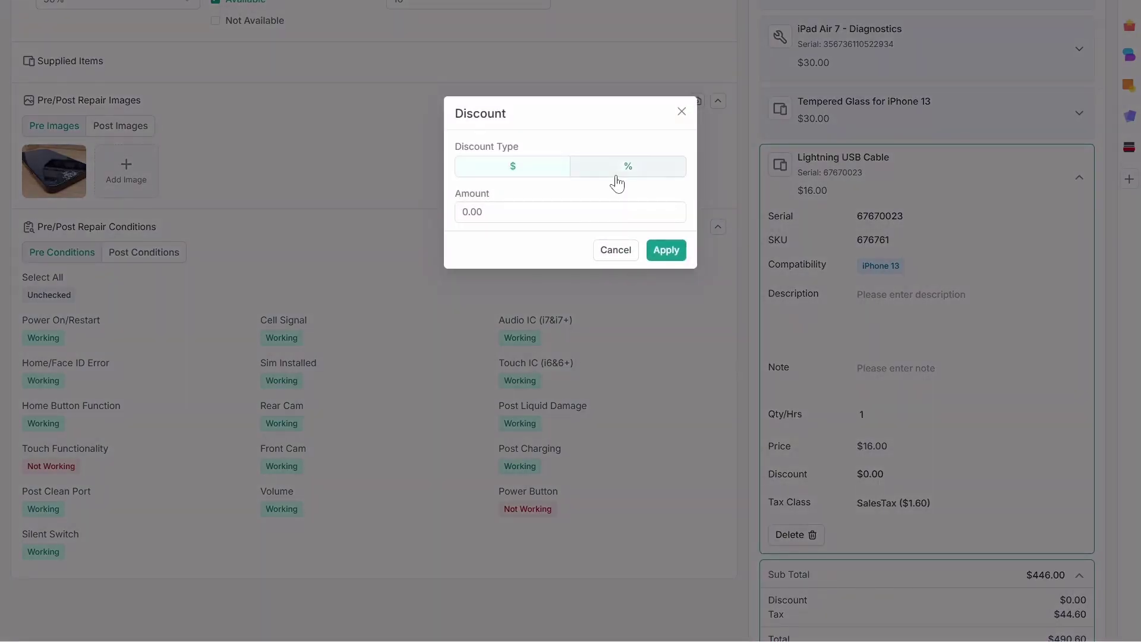
{"action": "left_click", "coordinate": [615, 172]}
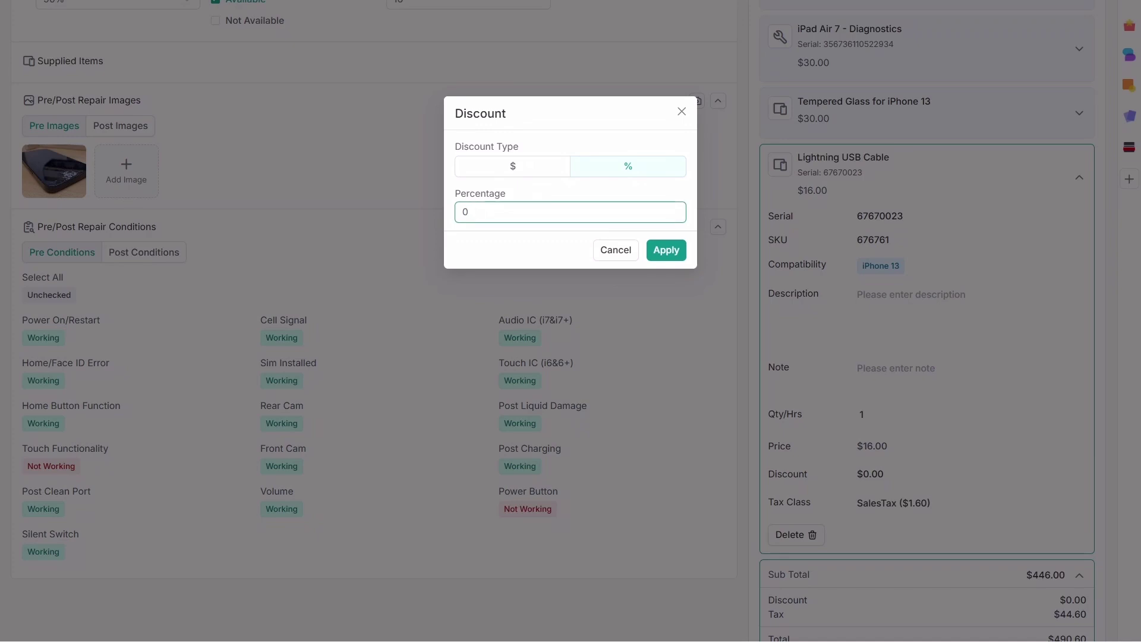
{"action": "type", "text": "20"}
{"action": "left_click", "coordinate": [670, 252]}
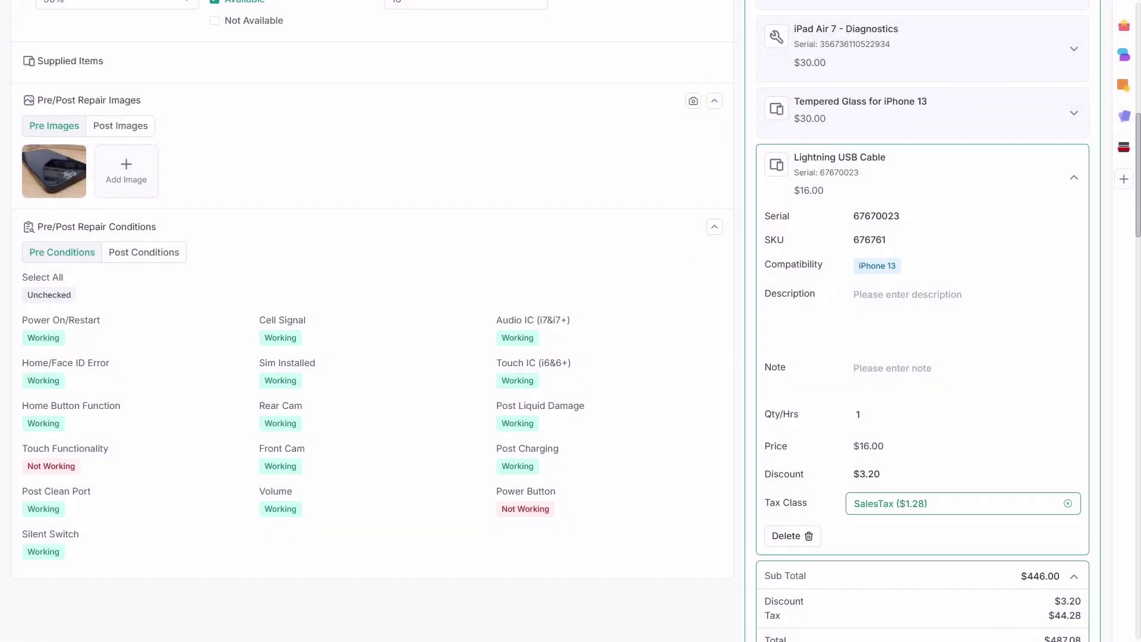
Set the cable's tax class to GST, add the note 'Discount added as per negotiation', and collapse the details
{"action": "left_click", "coordinate": [892, 503]}
{"action": "left_click", "coordinate": [892, 562]}
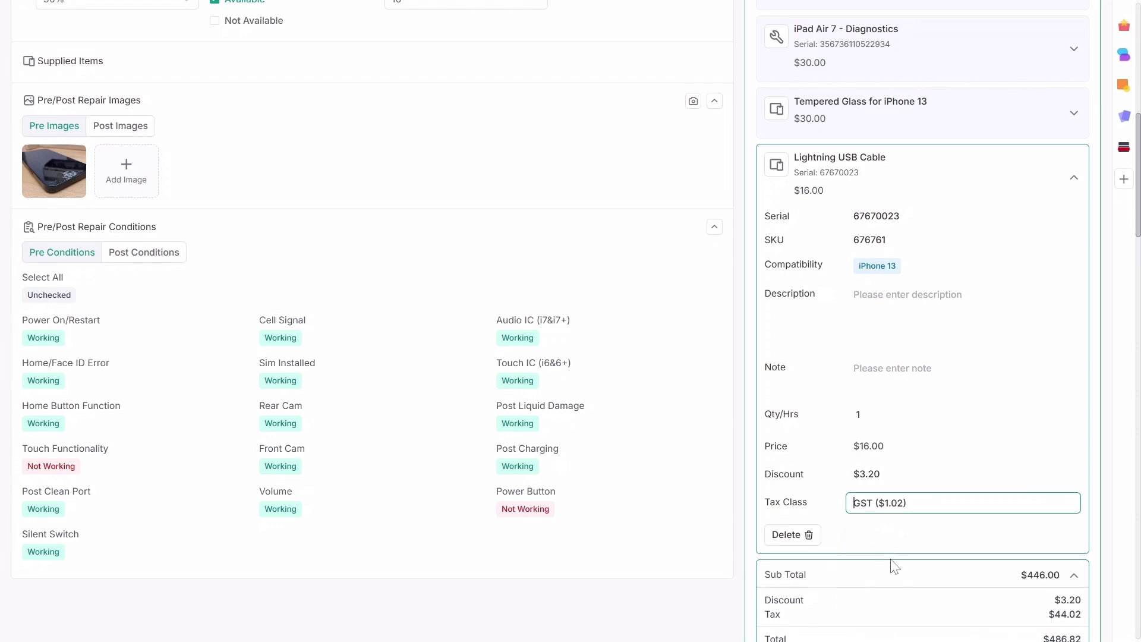
{"action": "left_click", "coordinate": [903, 371]}
{"action": "type", "text": "Discount added as per "}
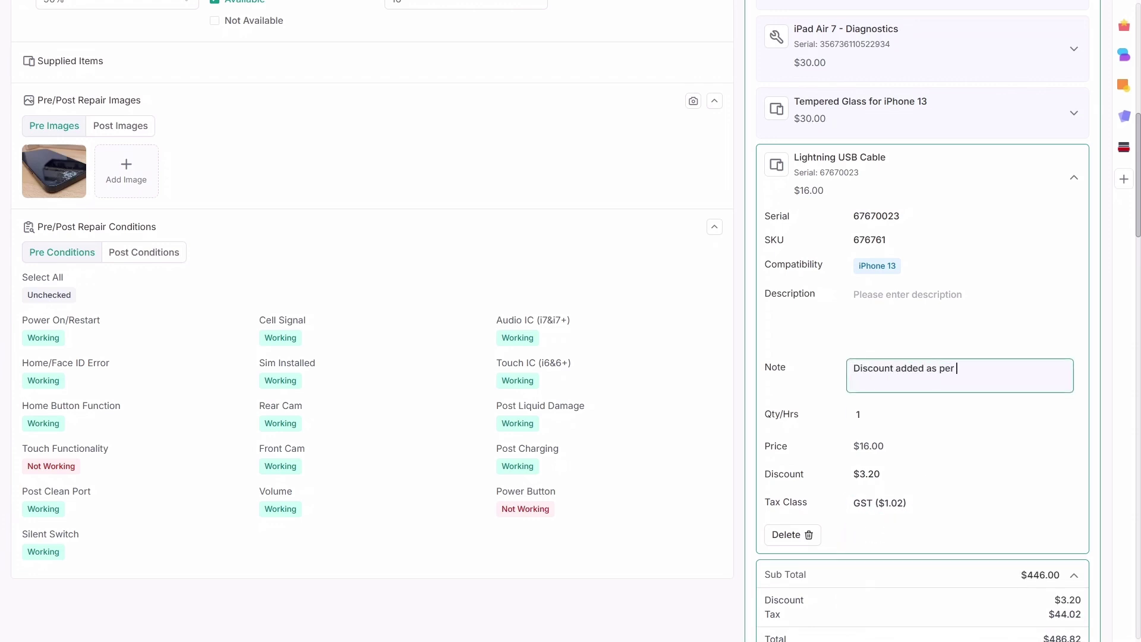
{"action": "type", "text": "negotiation"}
{"action": "left_click", "coordinate": [1088, 189]}
{"action": "left_click", "coordinate": [1075, 179]}
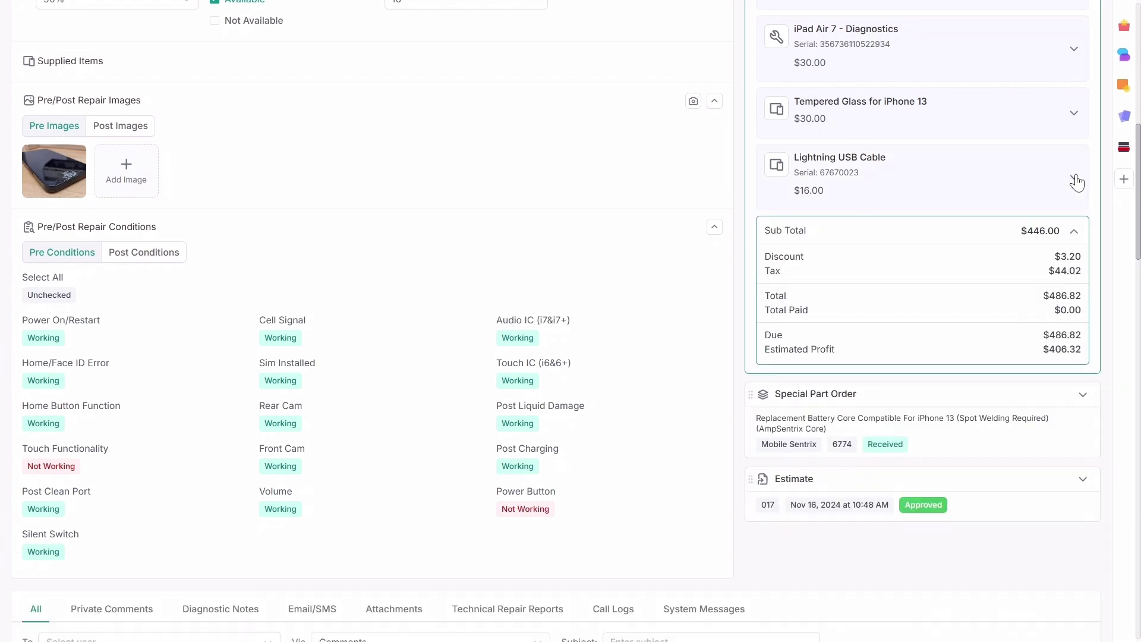
{"action": "left_click", "coordinate": [1075, 231]}
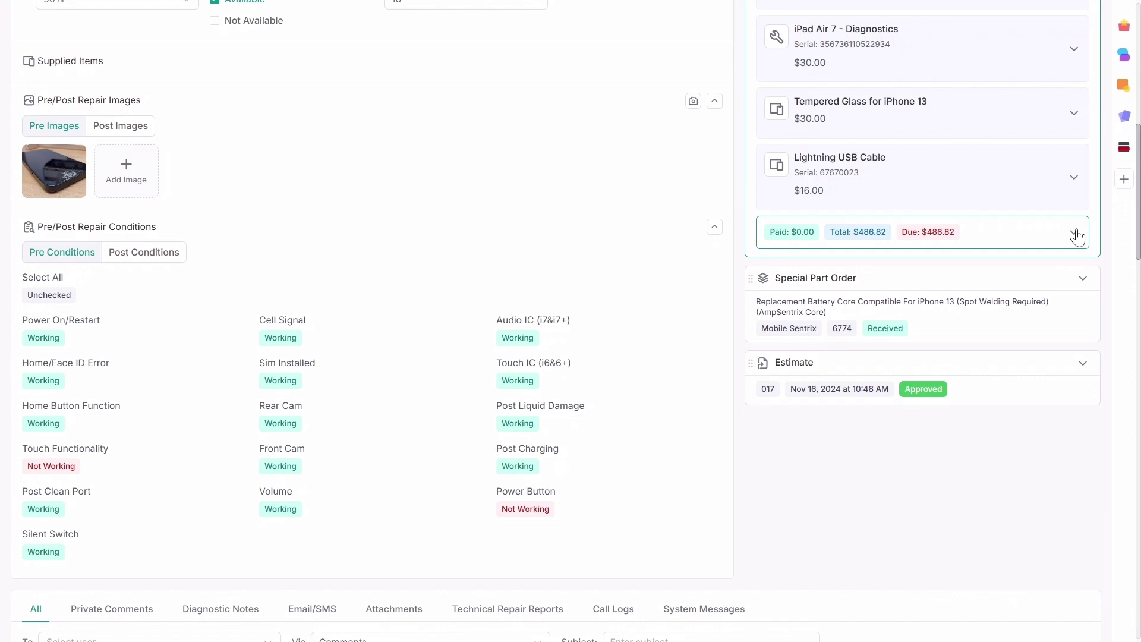
{"action": "scroll", "coordinate": [1077, 237], "scroll_direction": "up", "scroll_amount": 10}
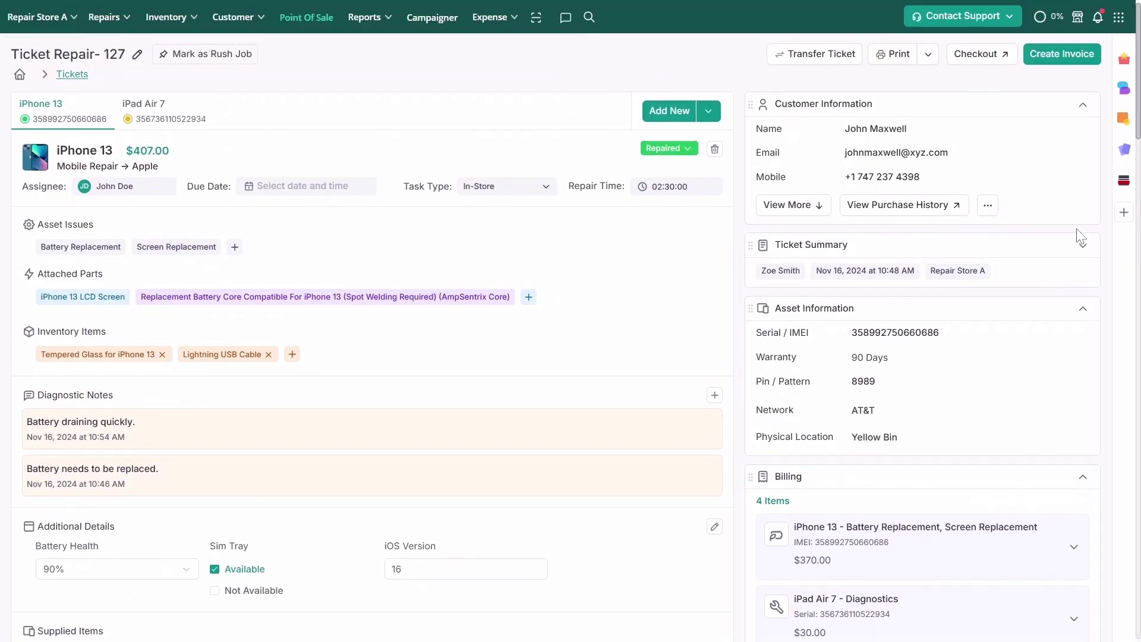
Check out Repair-127 at POS, enter the staff PIN, and take the full $486.82 in cash
{"action": "left_click", "coordinate": [978, 54]}
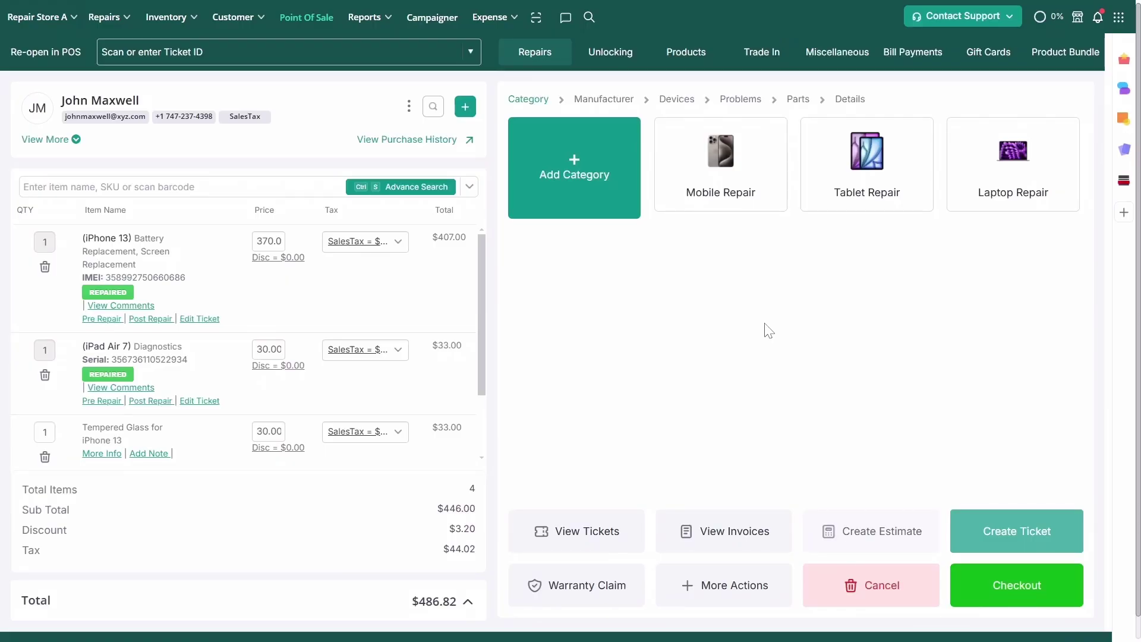
{"action": "left_click", "coordinate": [1050, 606]}
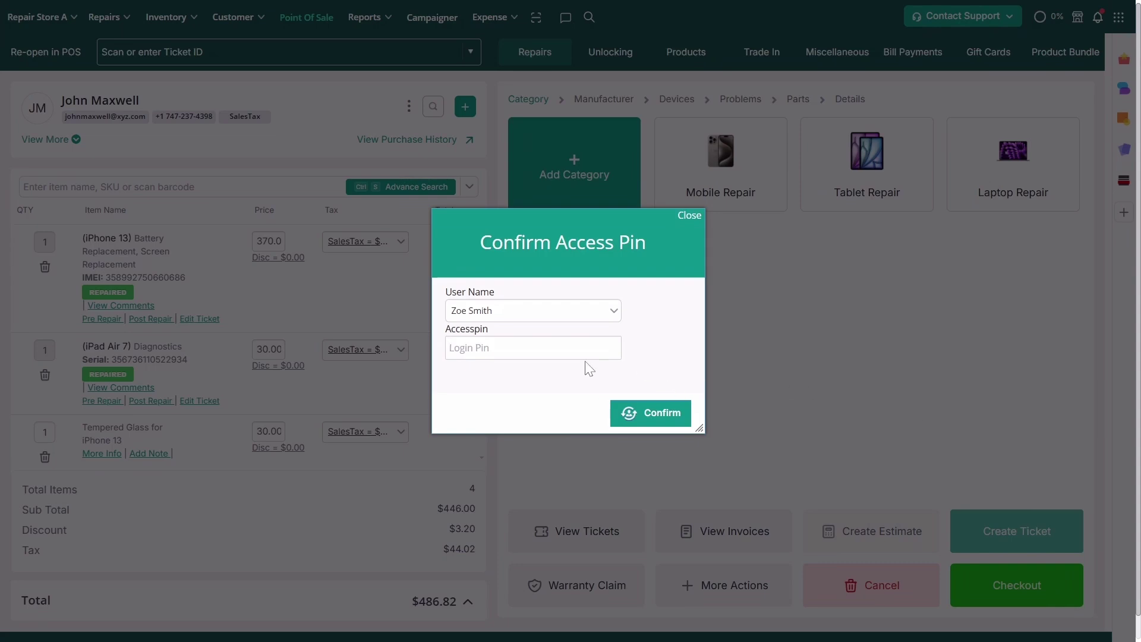
{"action": "type", "text": "1"}
{"action": "left_click", "coordinate": [637, 407]}
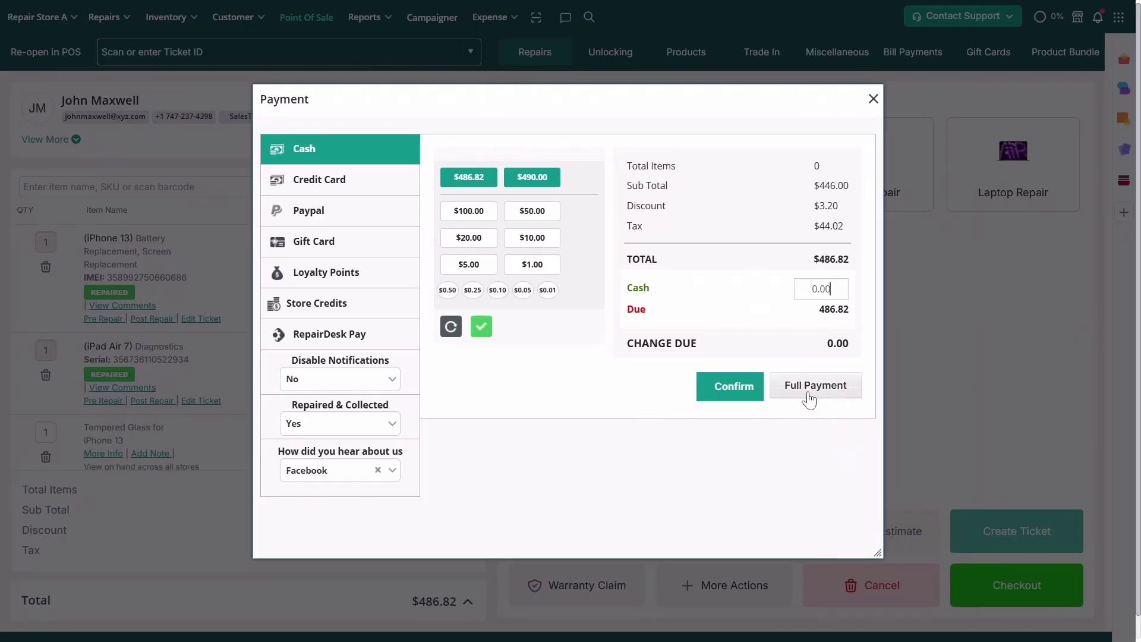
{"action": "left_click", "coordinate": [807, 392]}
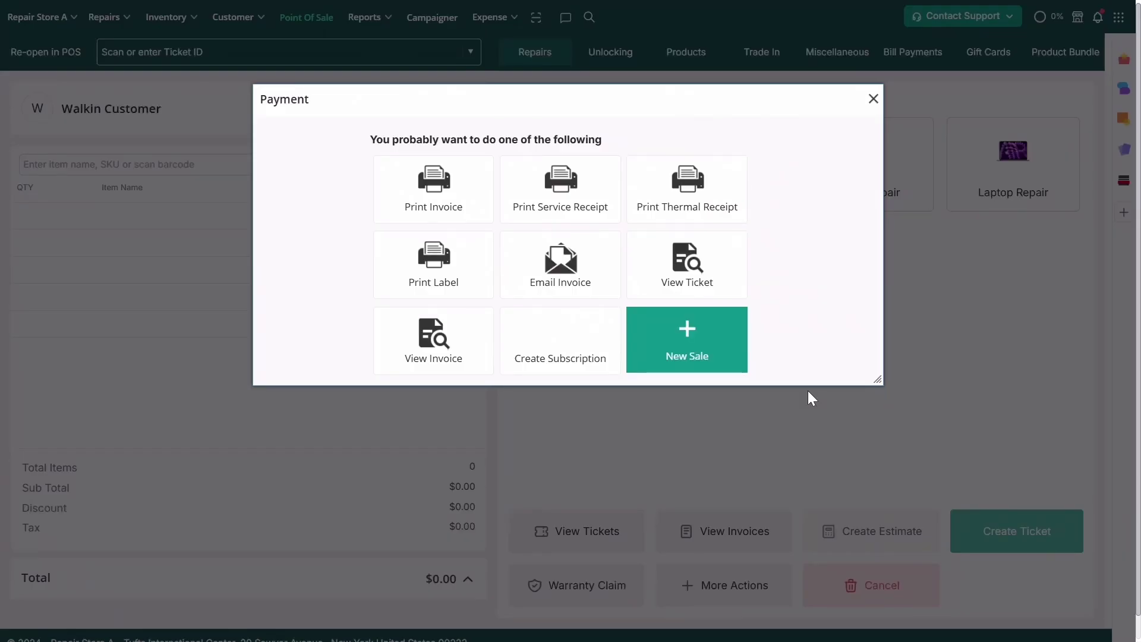
{"action": "left_click", "coordinate": [873, 100]}
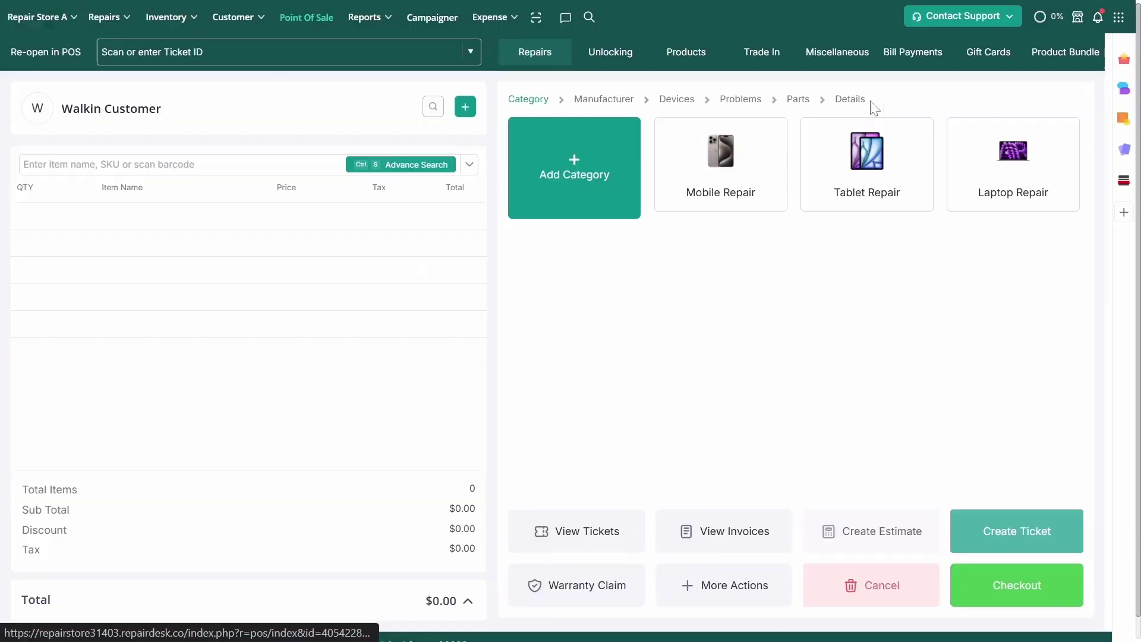